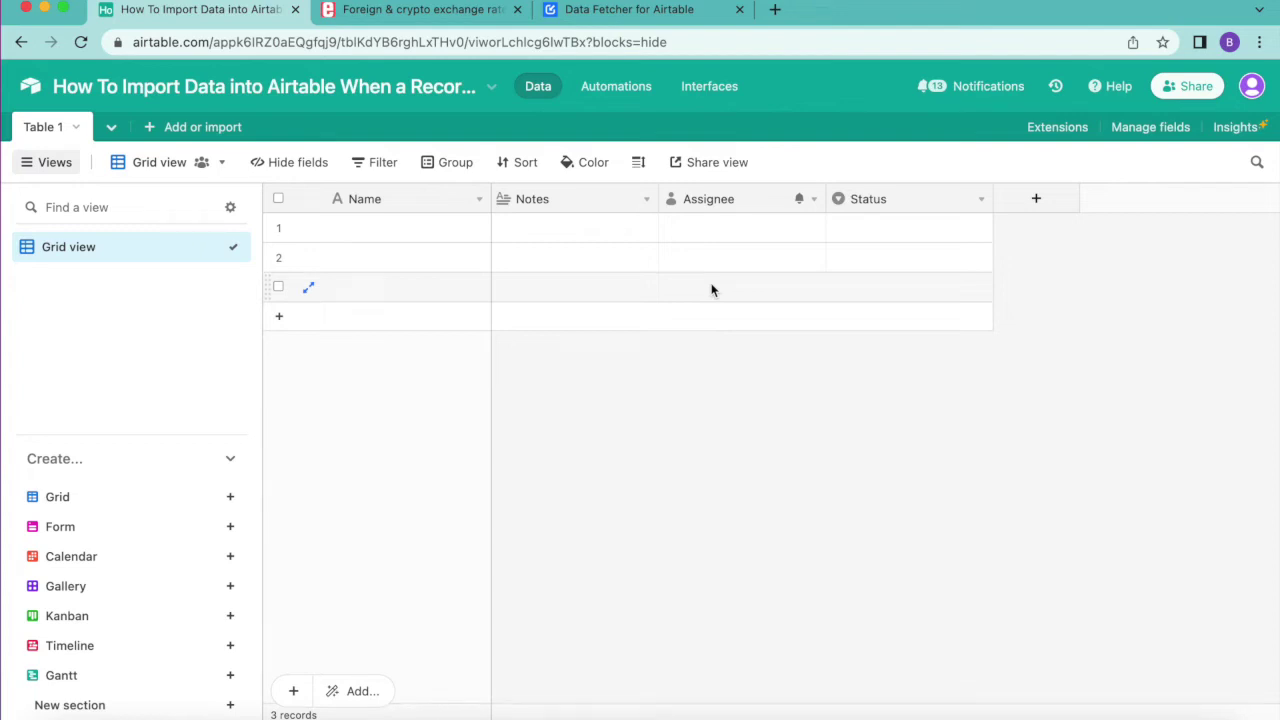
# Glance at the base's name settings, then switch to the exchangerate.host page.
pyautogui.click(313, 90)
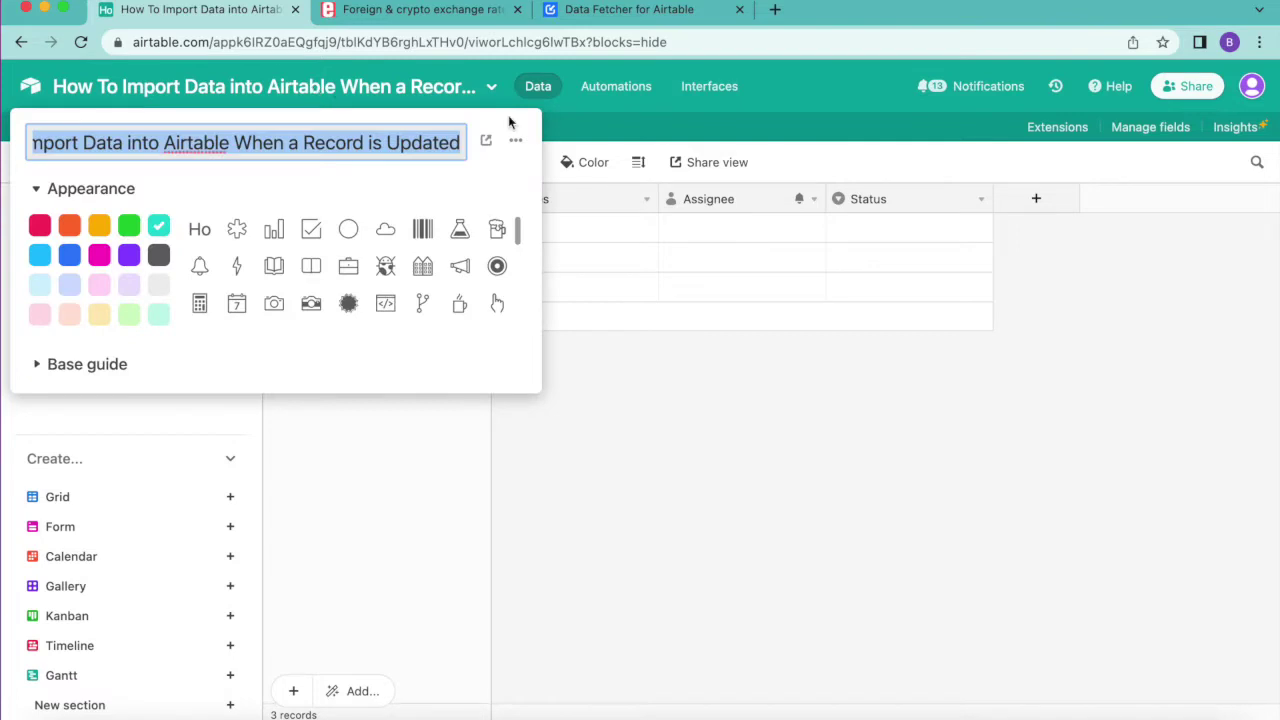
pyautogui.click(877, 383)
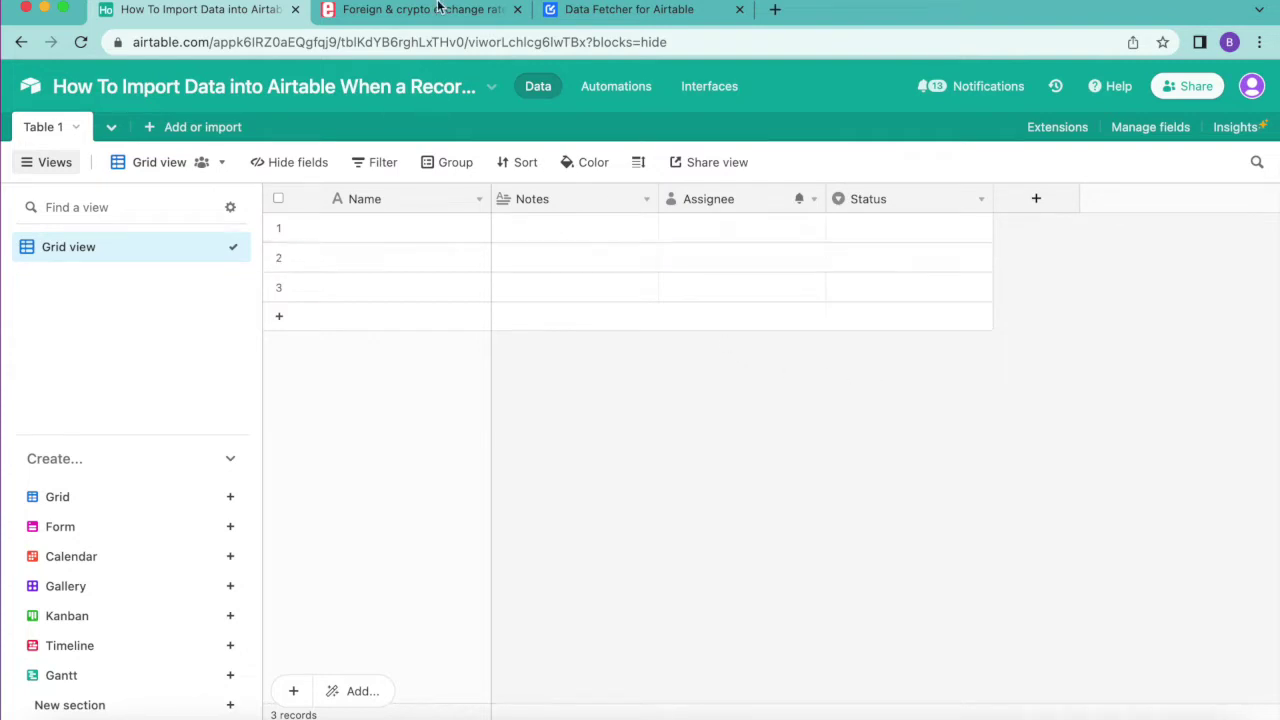
pyautogui.click(451, 12)
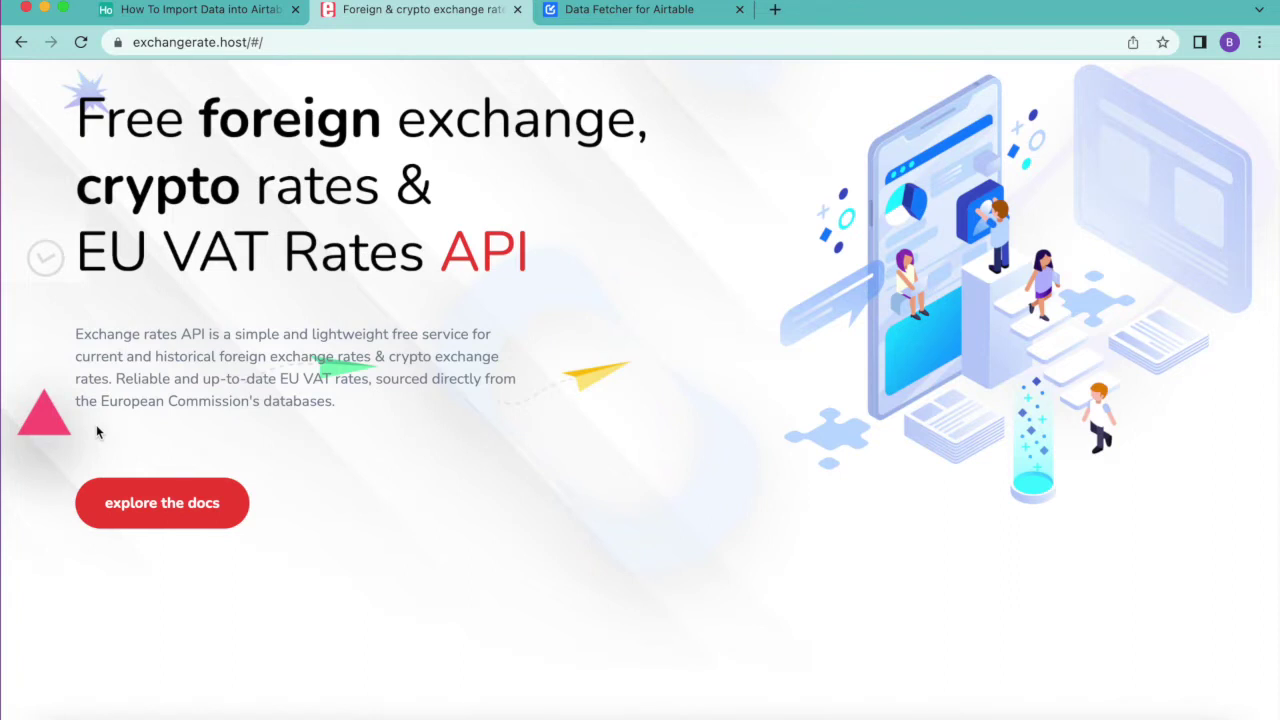
# Move between the exchangerate.host page and the Airtable base, ending on Table 1's name.
pyautogui.click(245, 8)
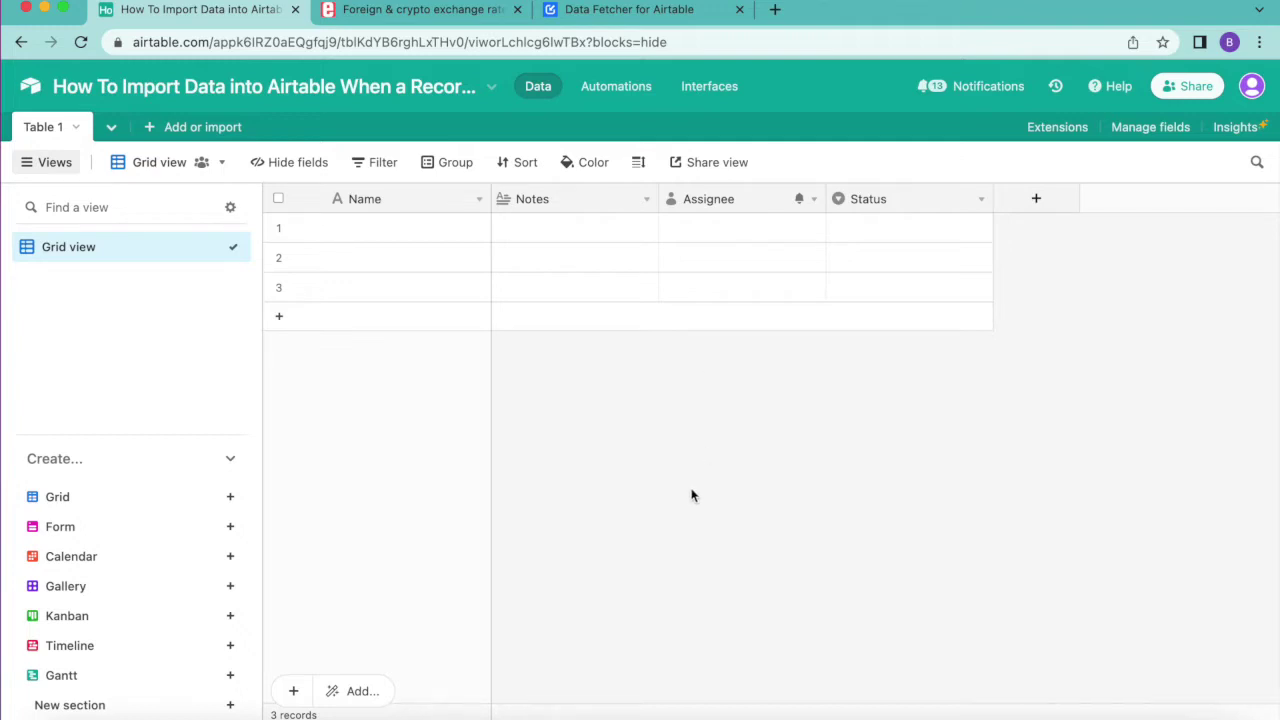
pyautogui.click(445, 12)
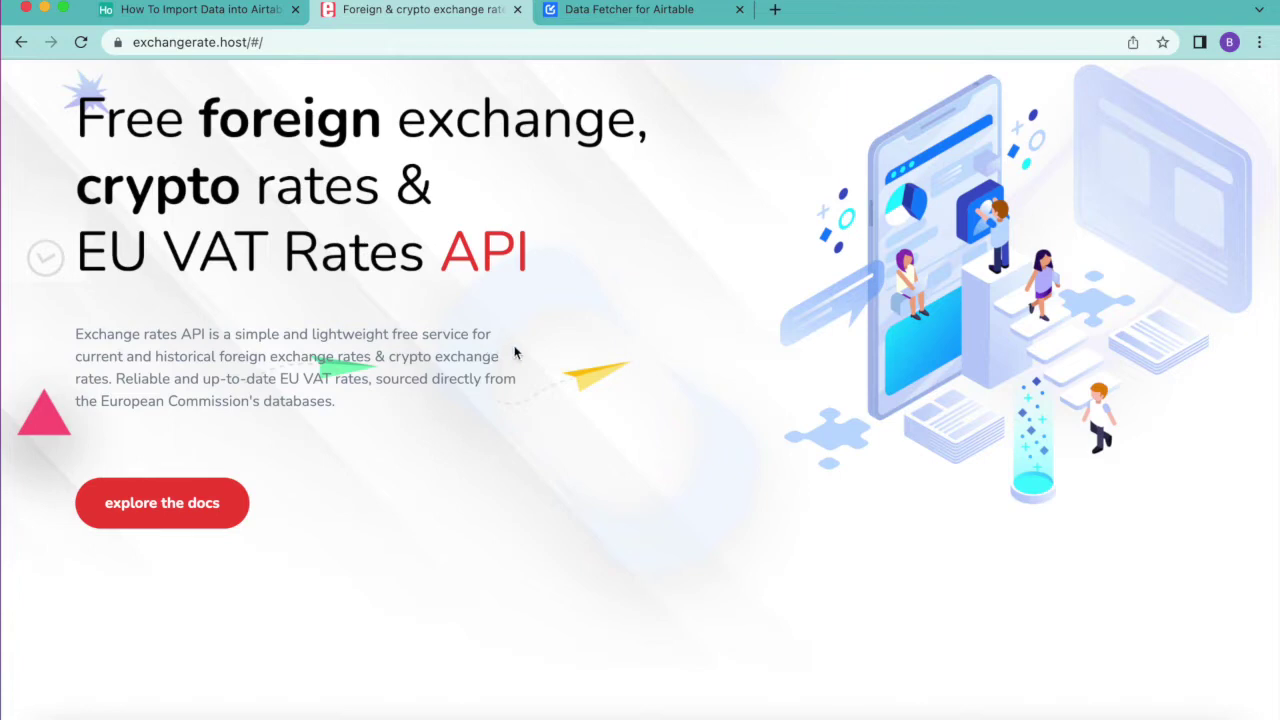
pyautogui.click(250, 20)
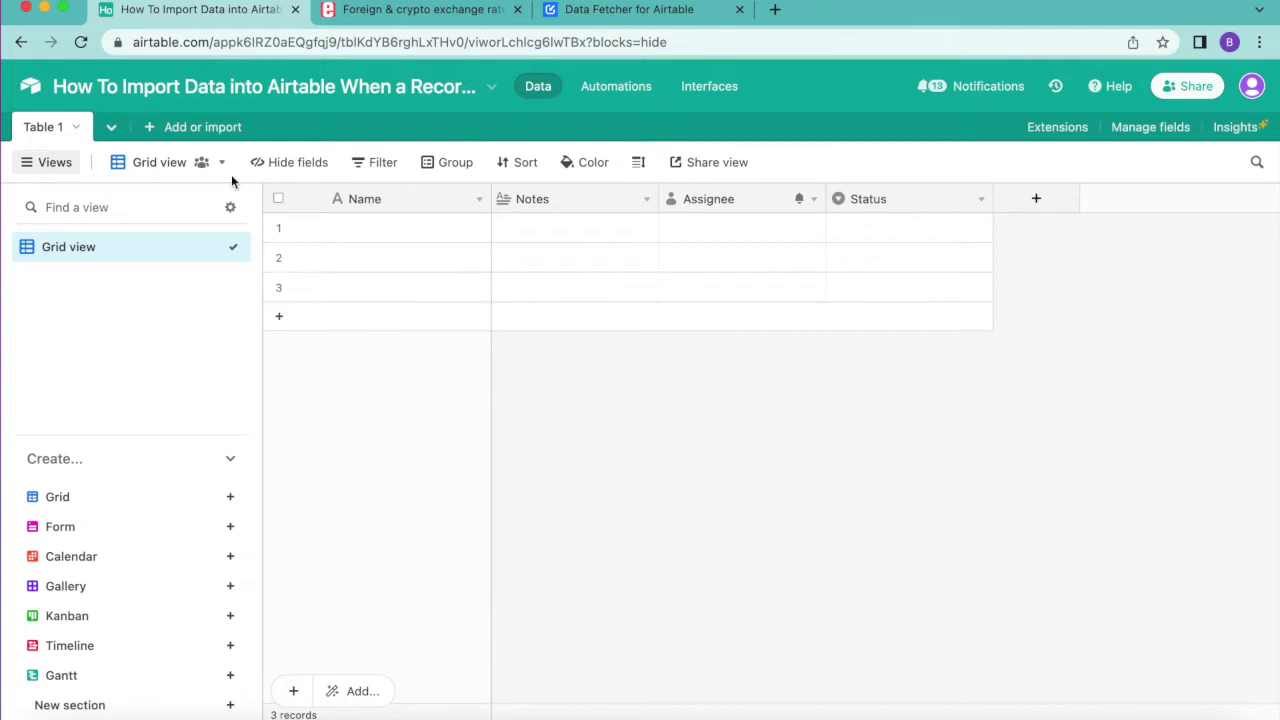
pyautogui.doubleClick(55, 138)
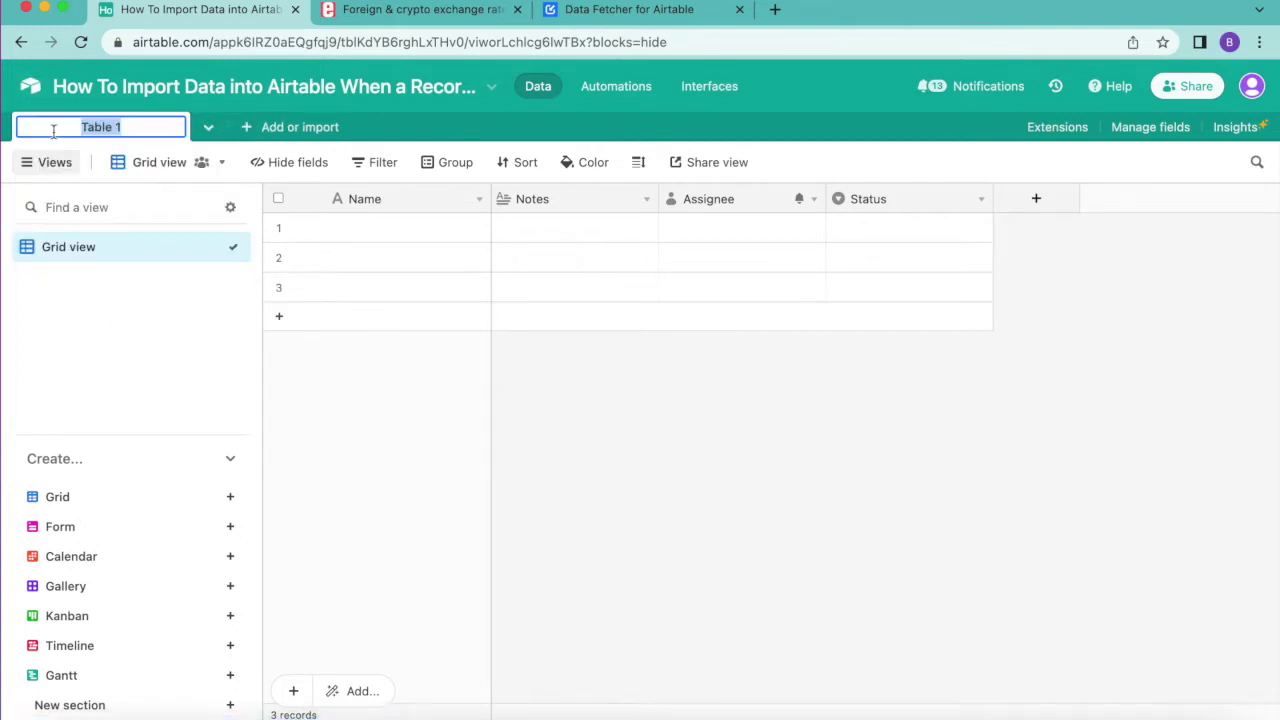
# Rename the table to Rates and turn Notes into a single-select field named Currency.
pyautogui.write('Rates')
pyautogui.press('Return')
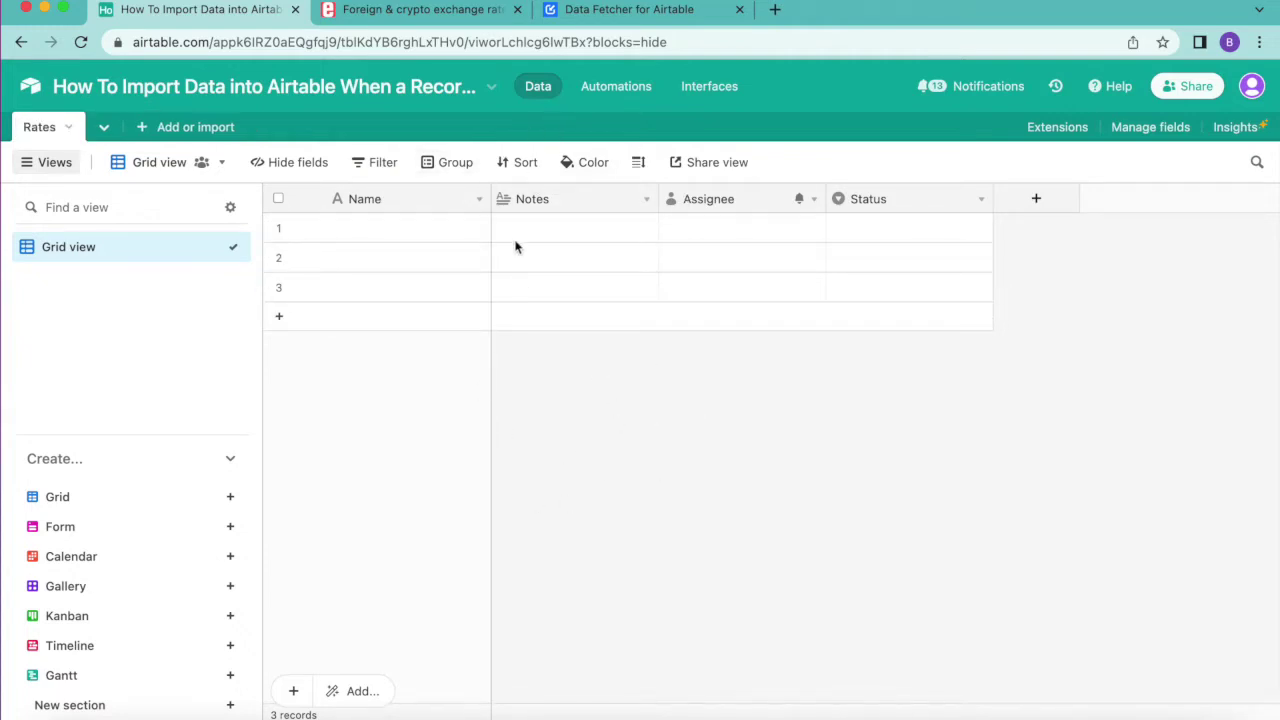
pyautogui.doubleClick(531, 200)
pyautogui.write('C')
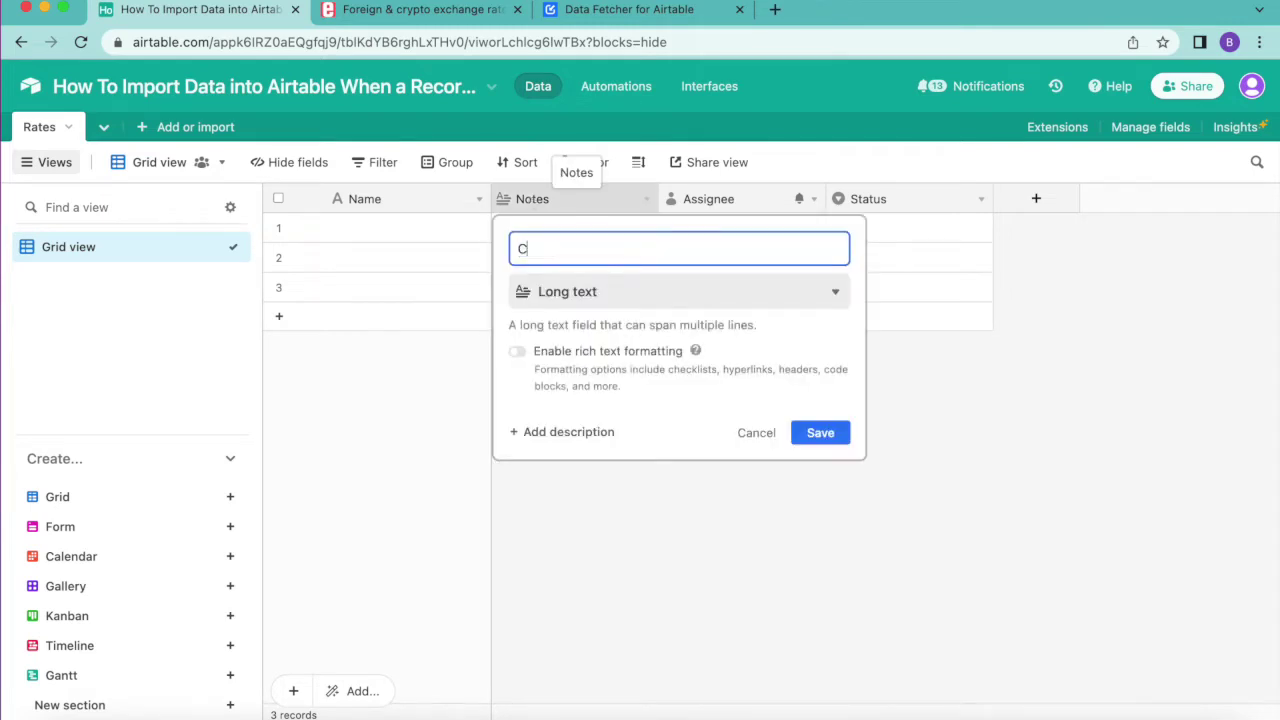
pyautogui.write('urrency')
pyautogui.click(560, 295)
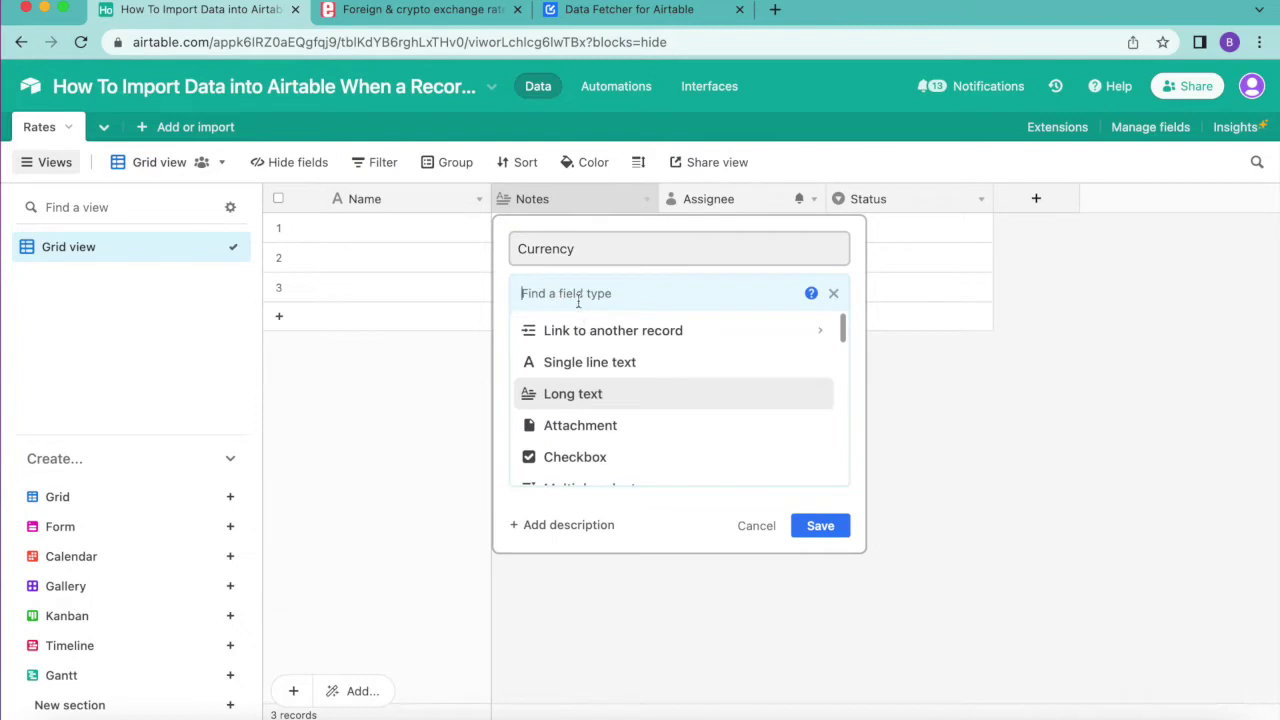
pyautogui.write('single')
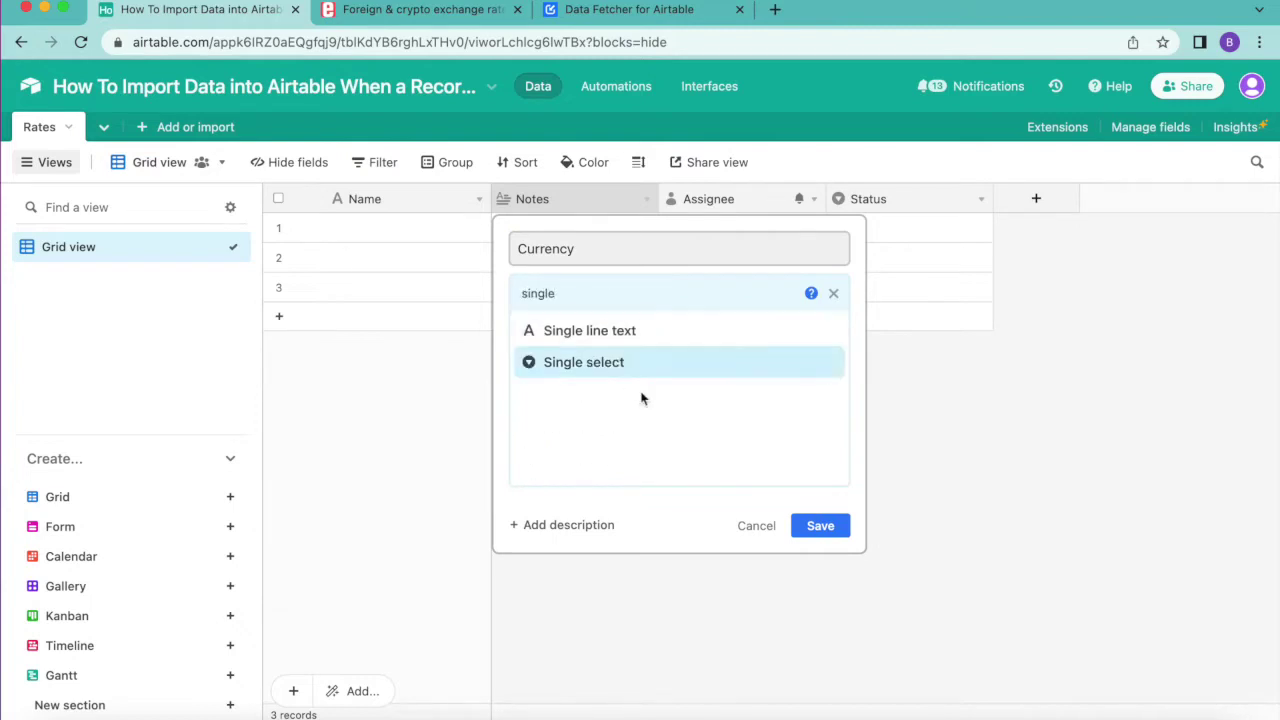
pyautogui.click(614, 371)
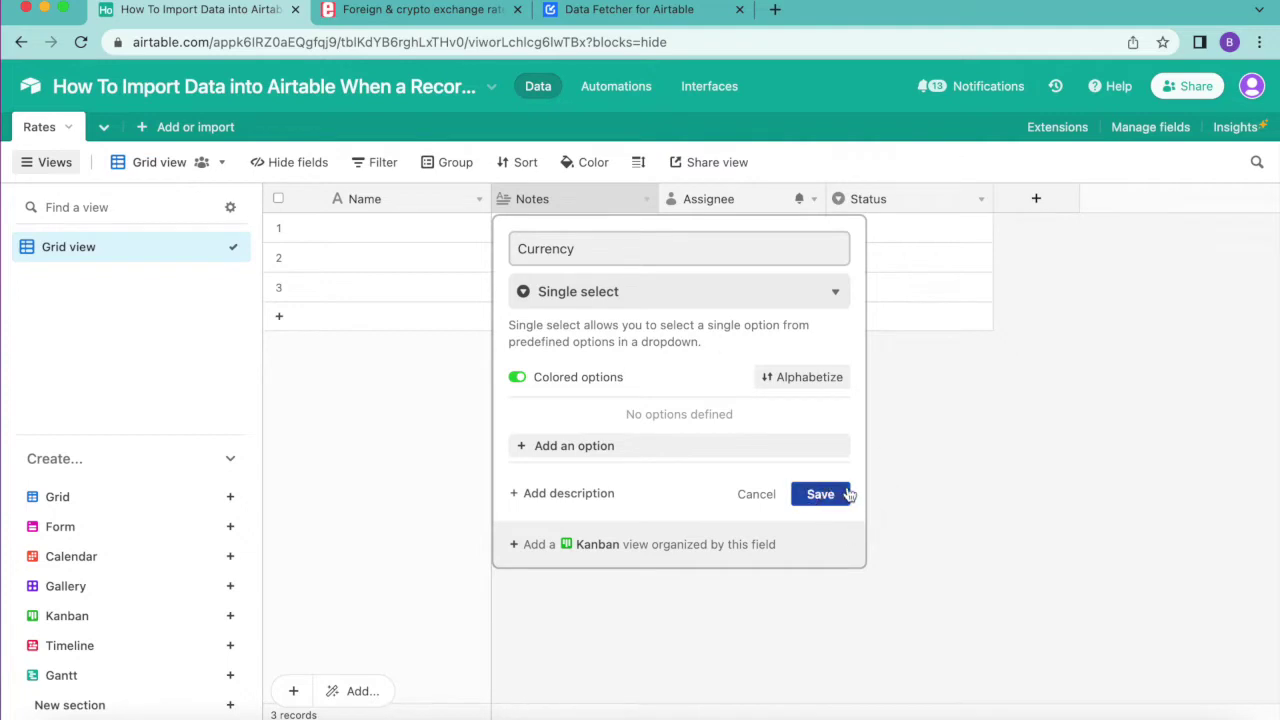
pyautogui.click(816, 498)
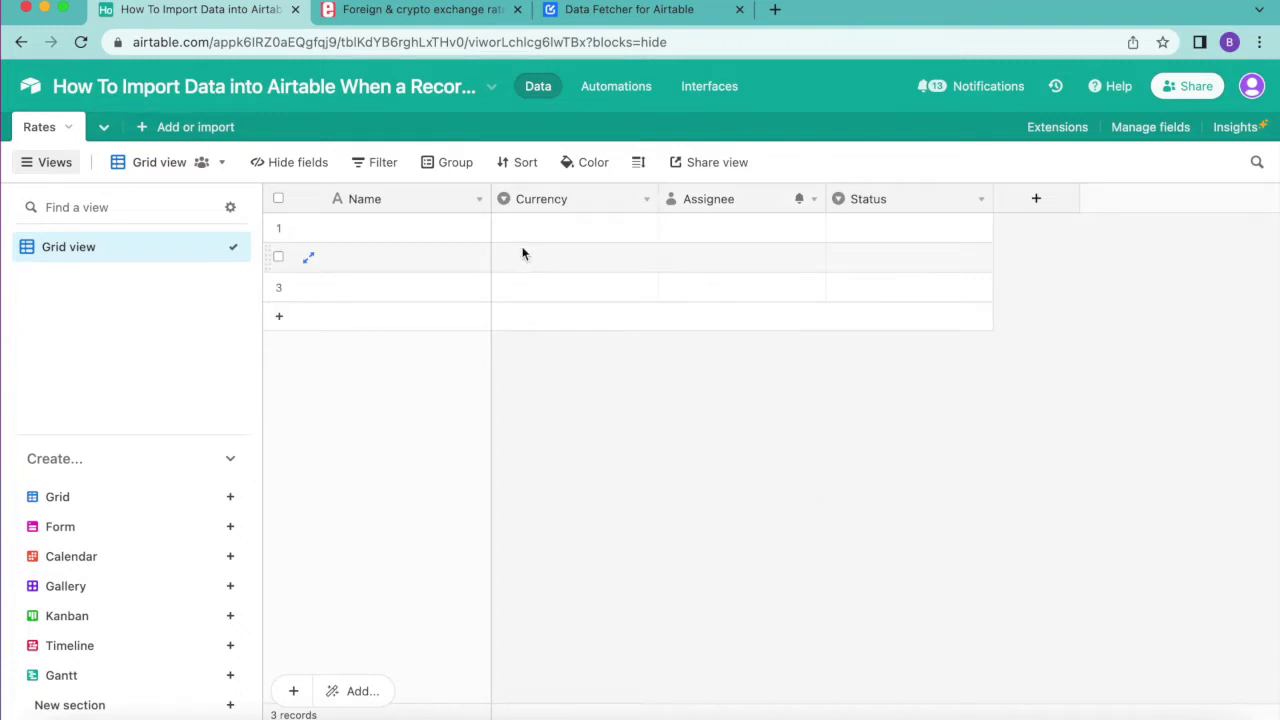
# Enter BRL as a new Currency option in the first record.
pyautogui.doubleClick(558, 233)
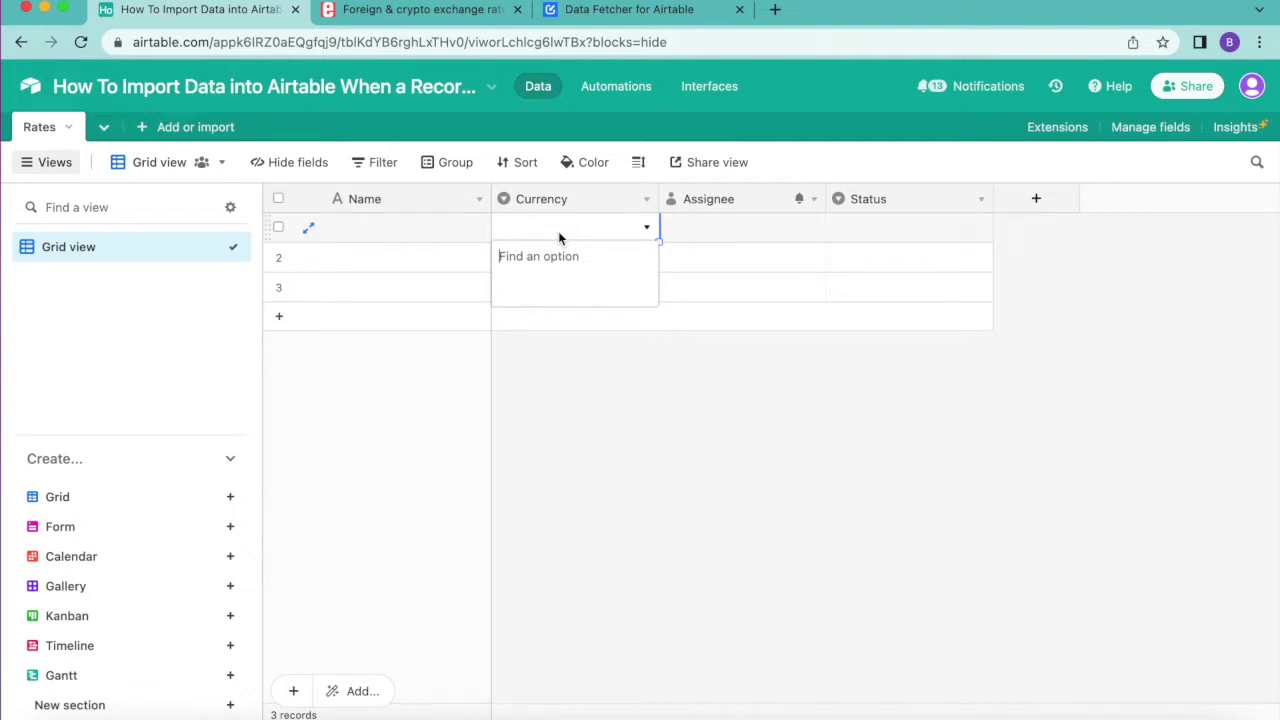
pyautogui.write('BRL')
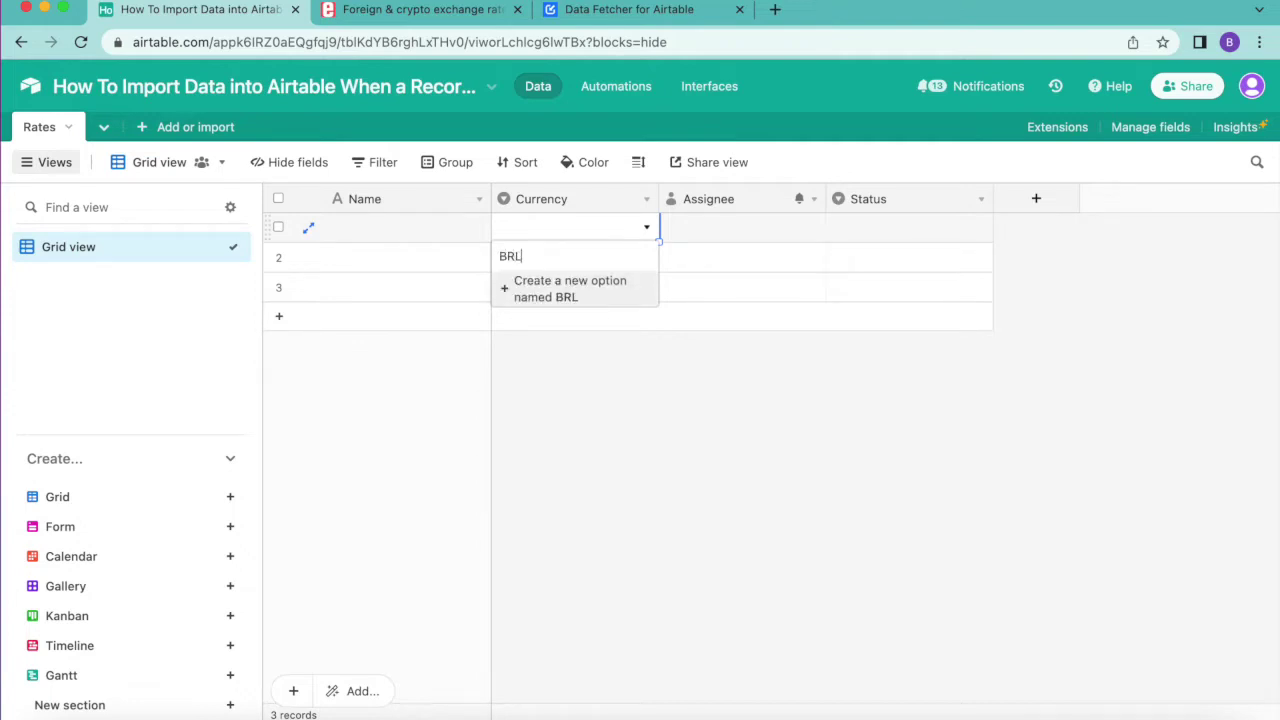
pyautogui.click(557, 298)
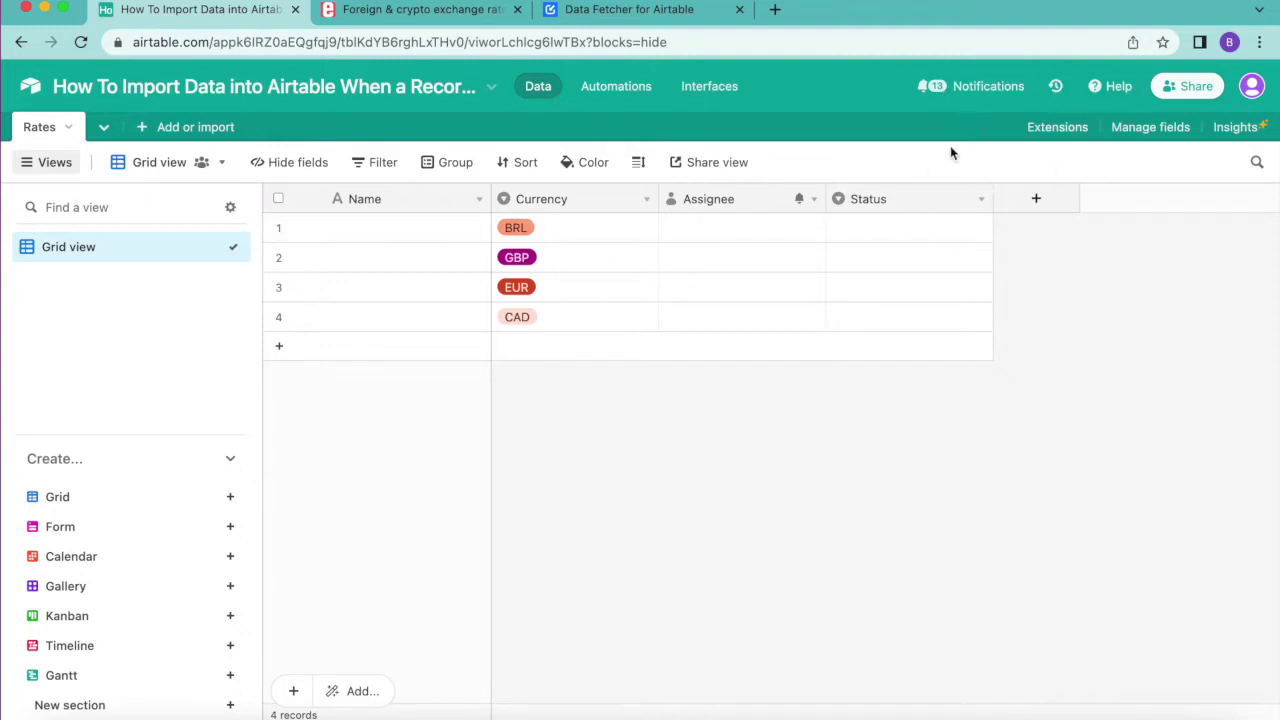
# Install the Data Fetcher extension in the base and start its first request.
pyautogui.click(1054, 122)
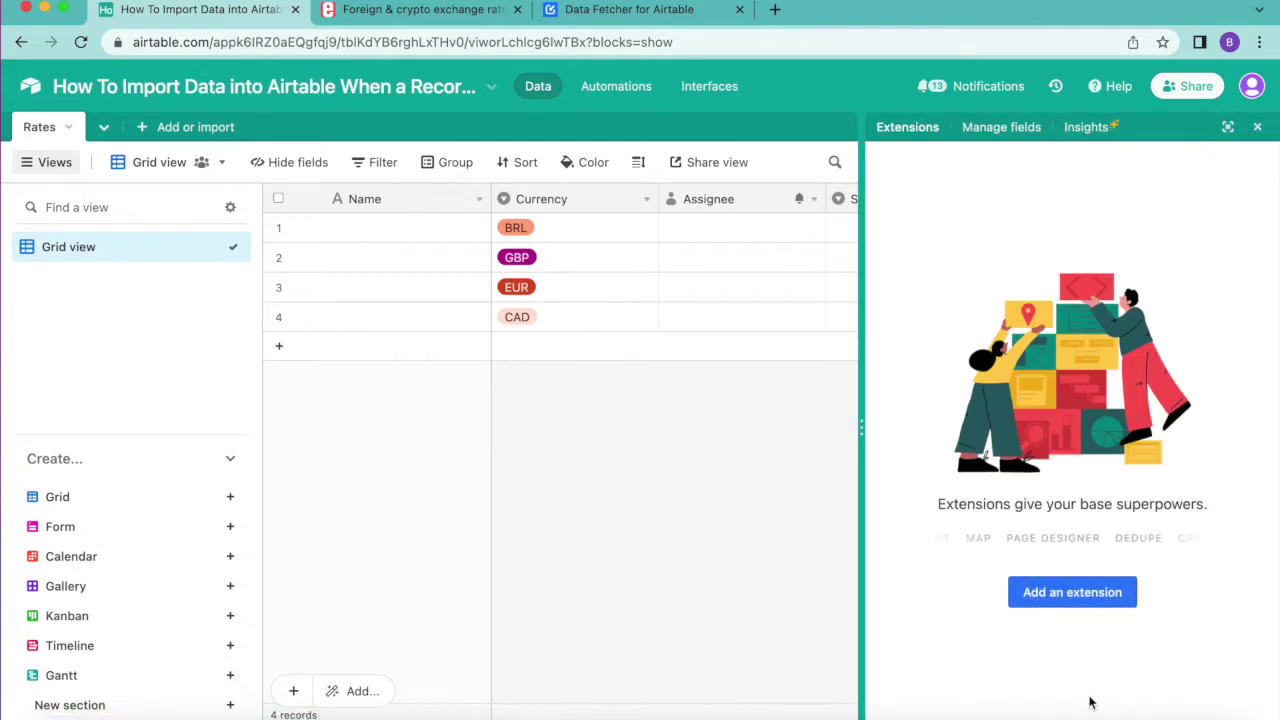
pyautogui.click(1079, 598)
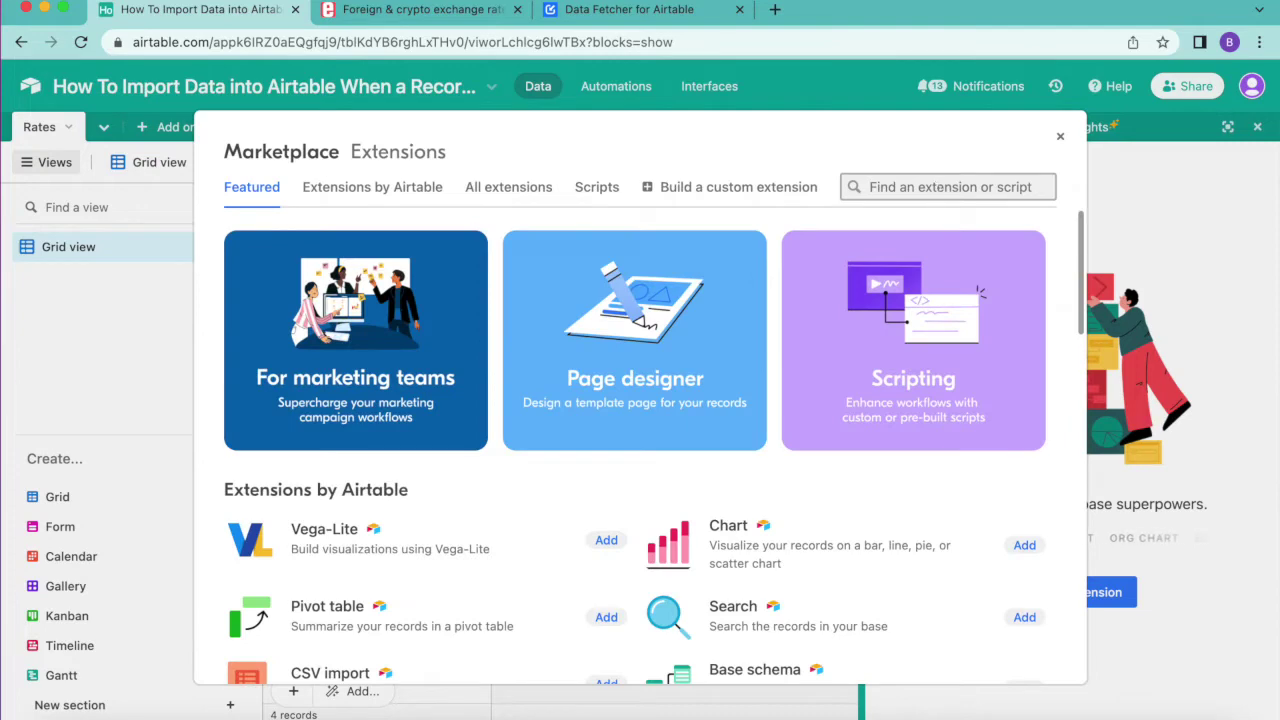
pyautogui.write('data fetc')
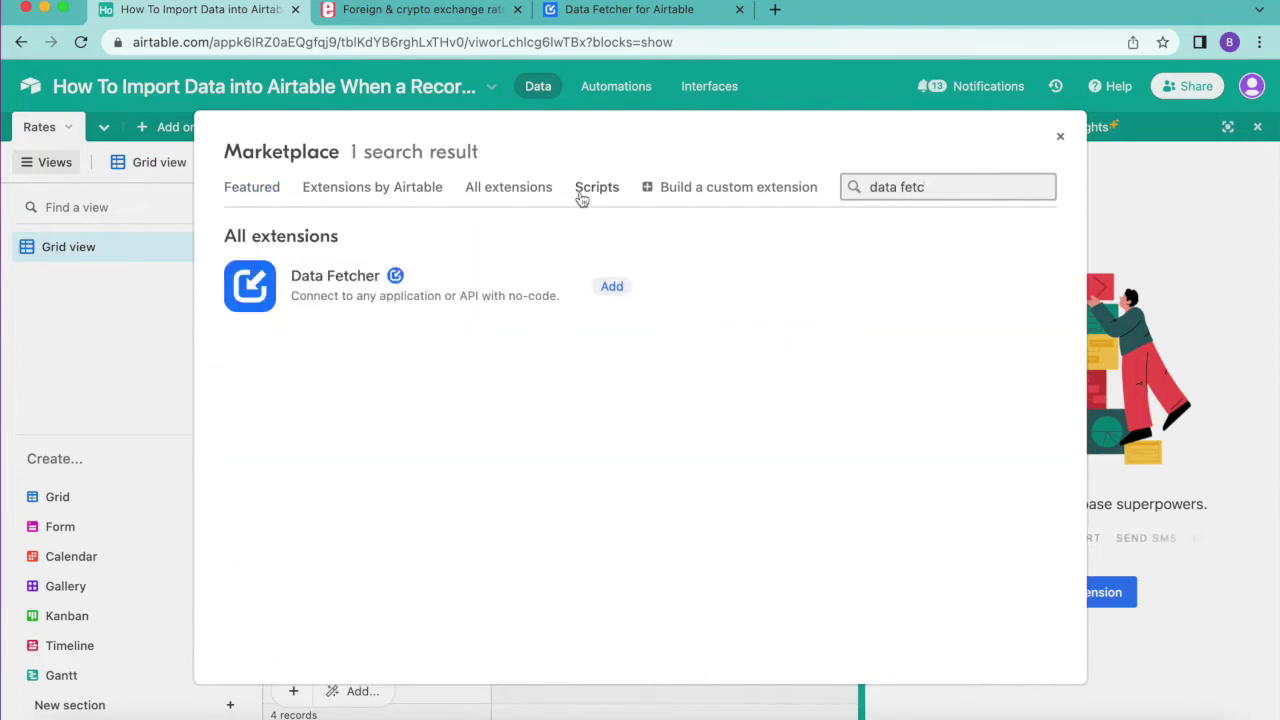
pyautogui.click(611, 288)
pyautogui.click(787, 526)
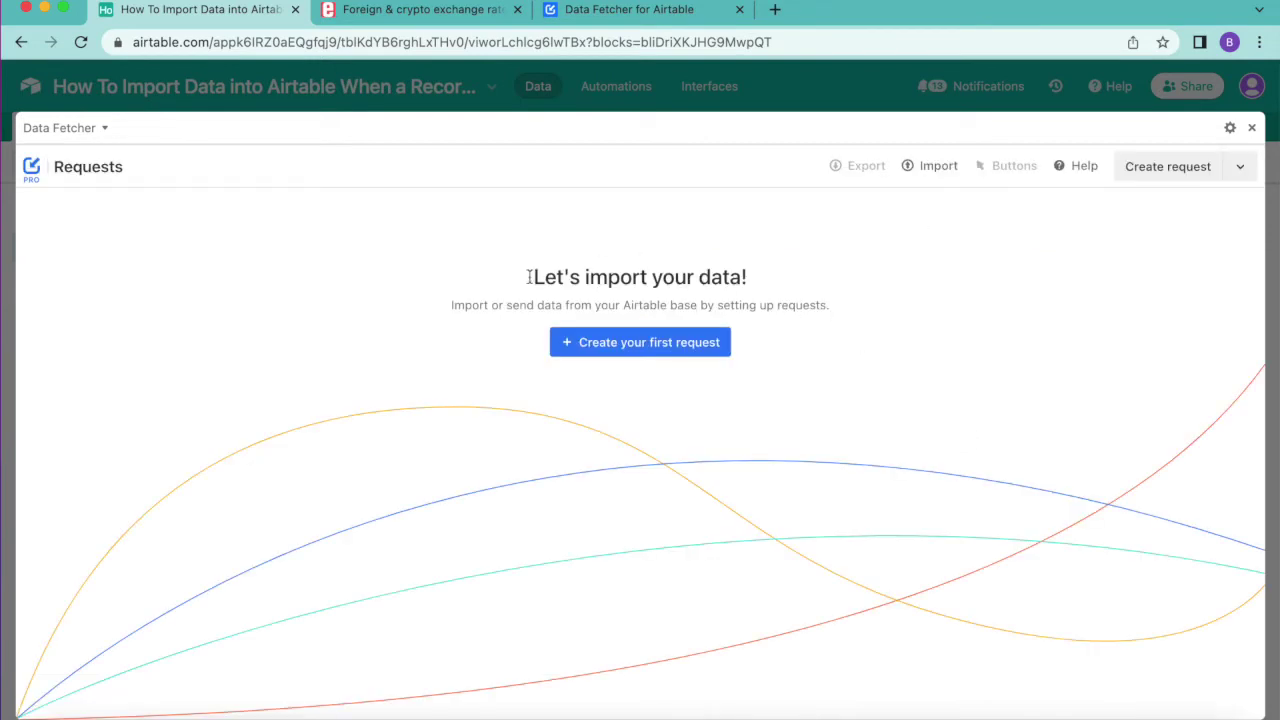
pyautogui.click(655, 352)
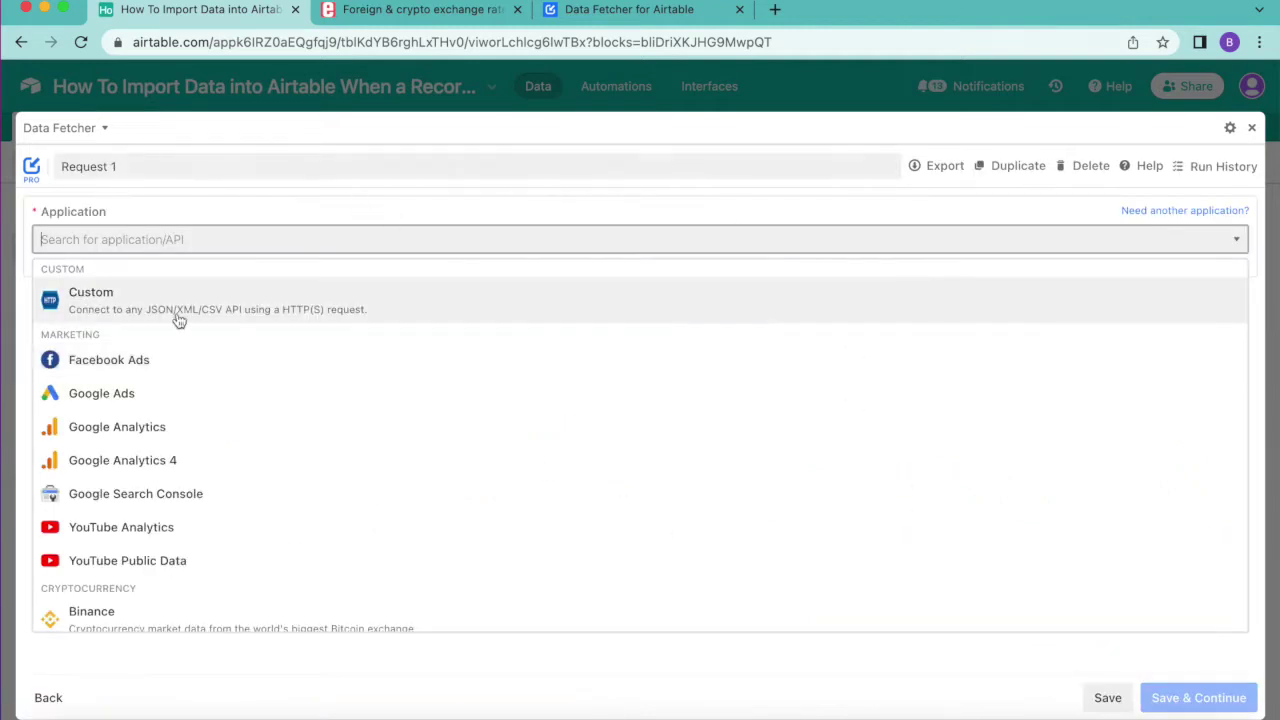
# Save a request 'Fetch currency data' using exchangerate.host's Convert from one currency to another endpoint.
pyautogui.click(131, 168)
pyautogui.tripleClick(112, 168)
pyautogui.write('Fetch currency data')
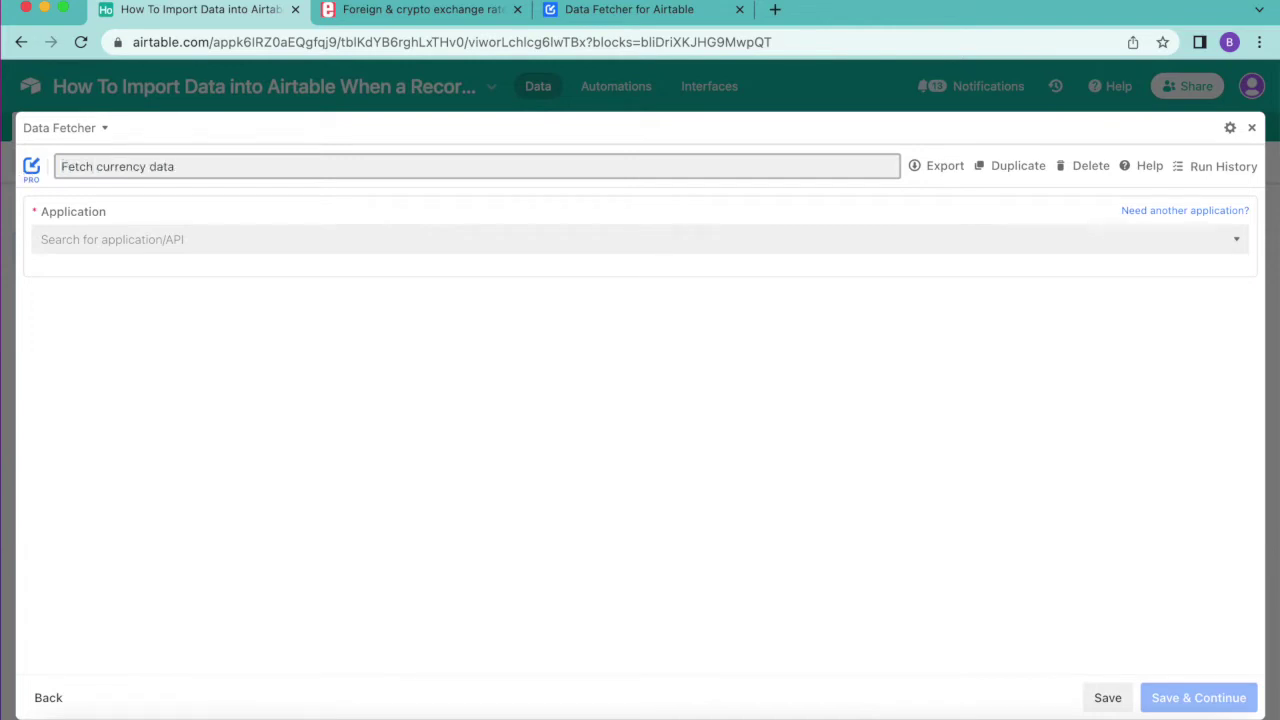
pyautogui.click(176, 242)
pyautogui.write('exc')
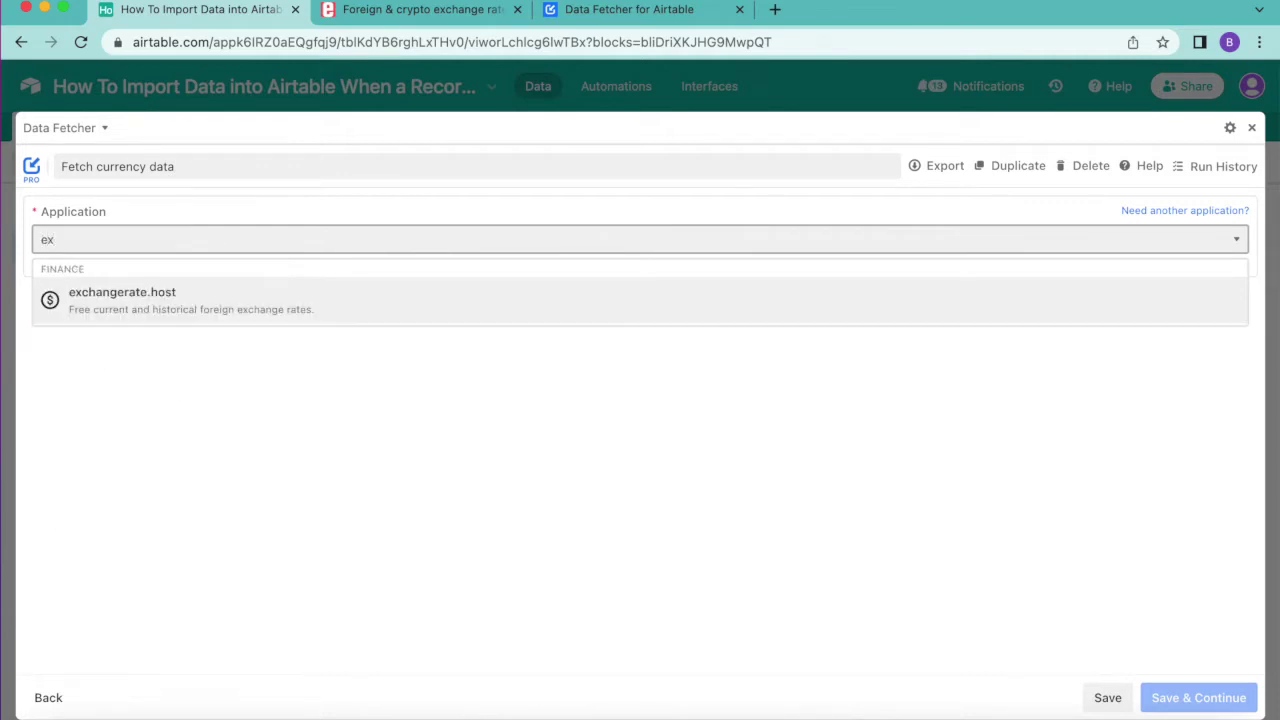
pyautogui.click(165, 306)
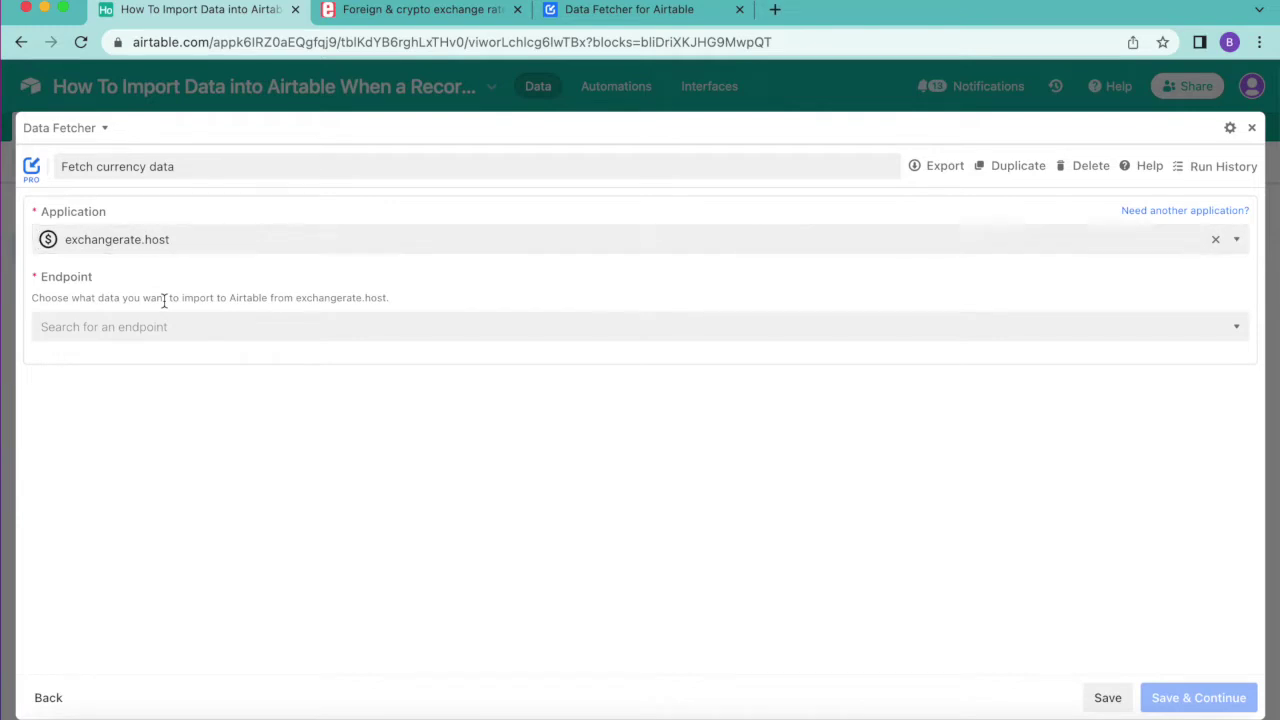
pyautogui.click(165, 324)
pyautogui.click(152, 380)
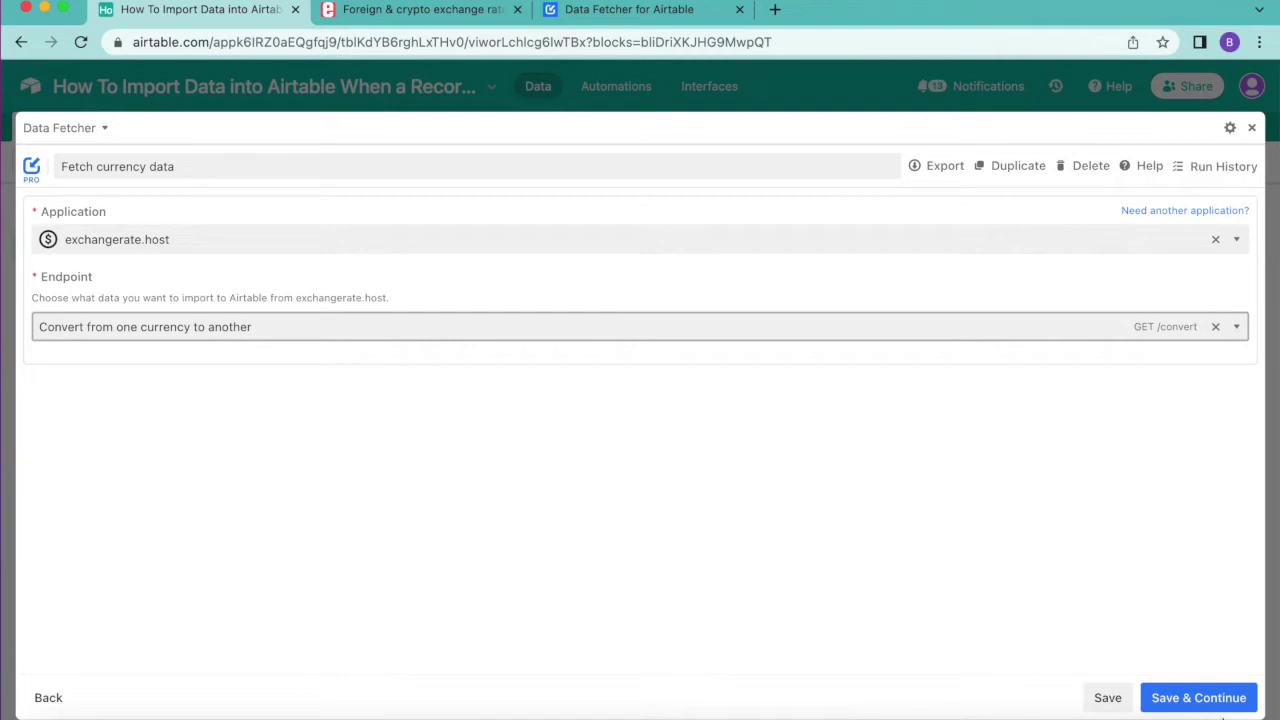
pyautogui.click(1201, 692)
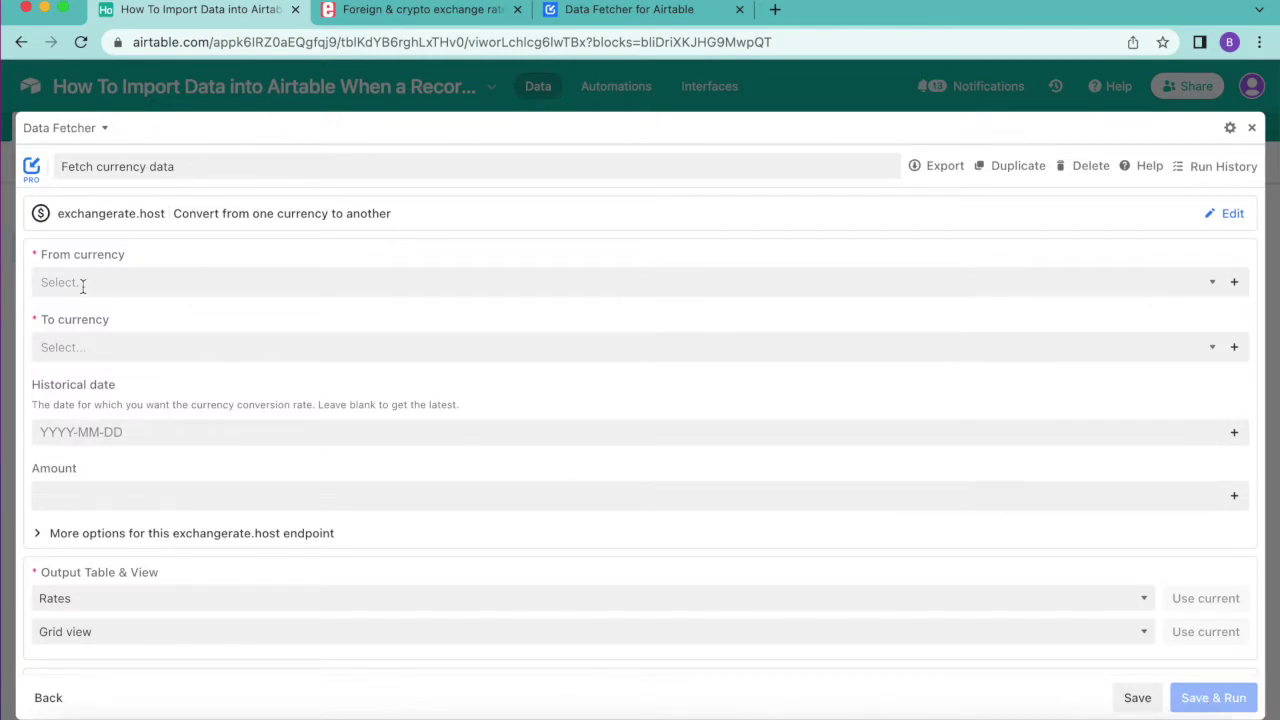
# Set the From currency to reference the Rates table's Currency field.
pyautogui.click(1235, 284)
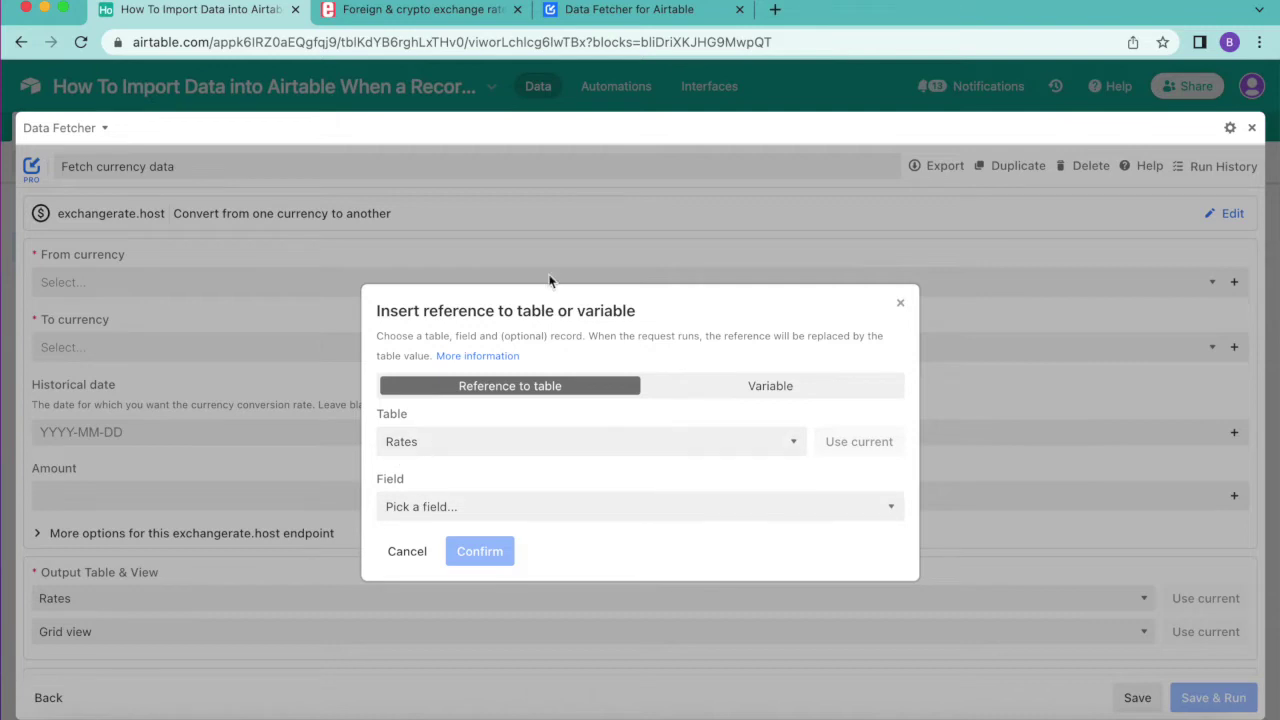
pyautogui.click(455, 449)
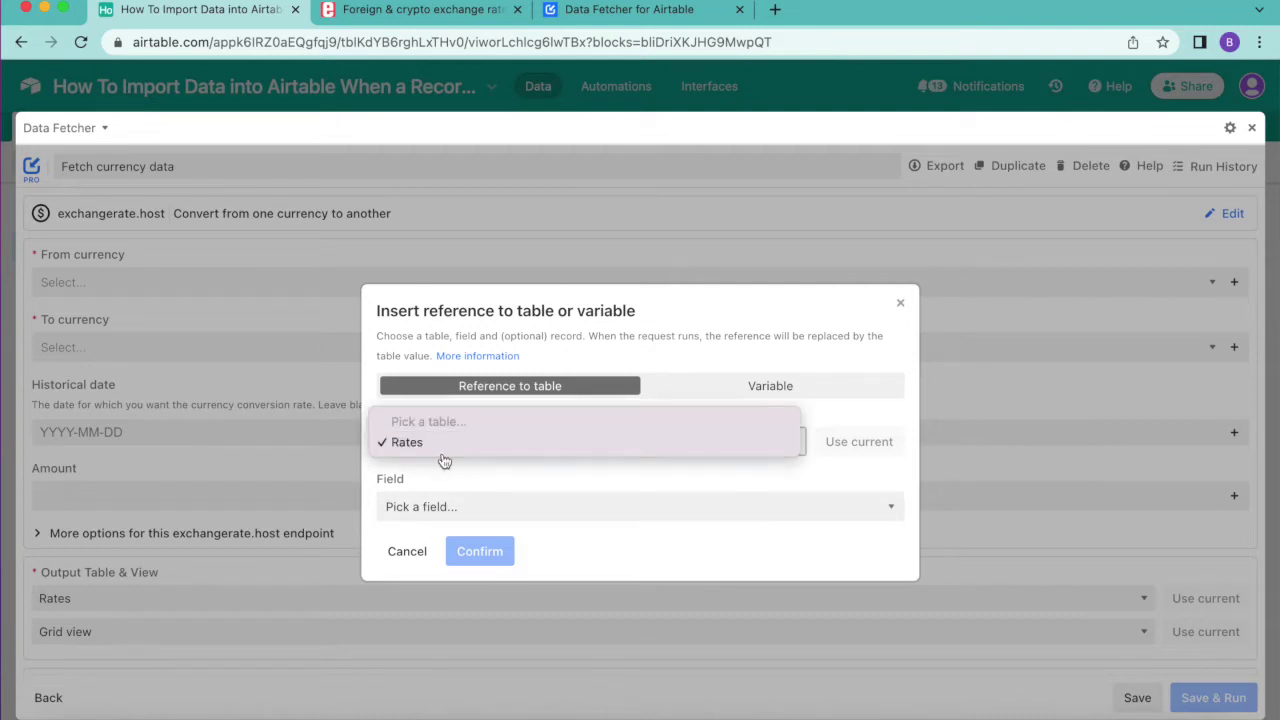
pyautogui.click(441, 452)
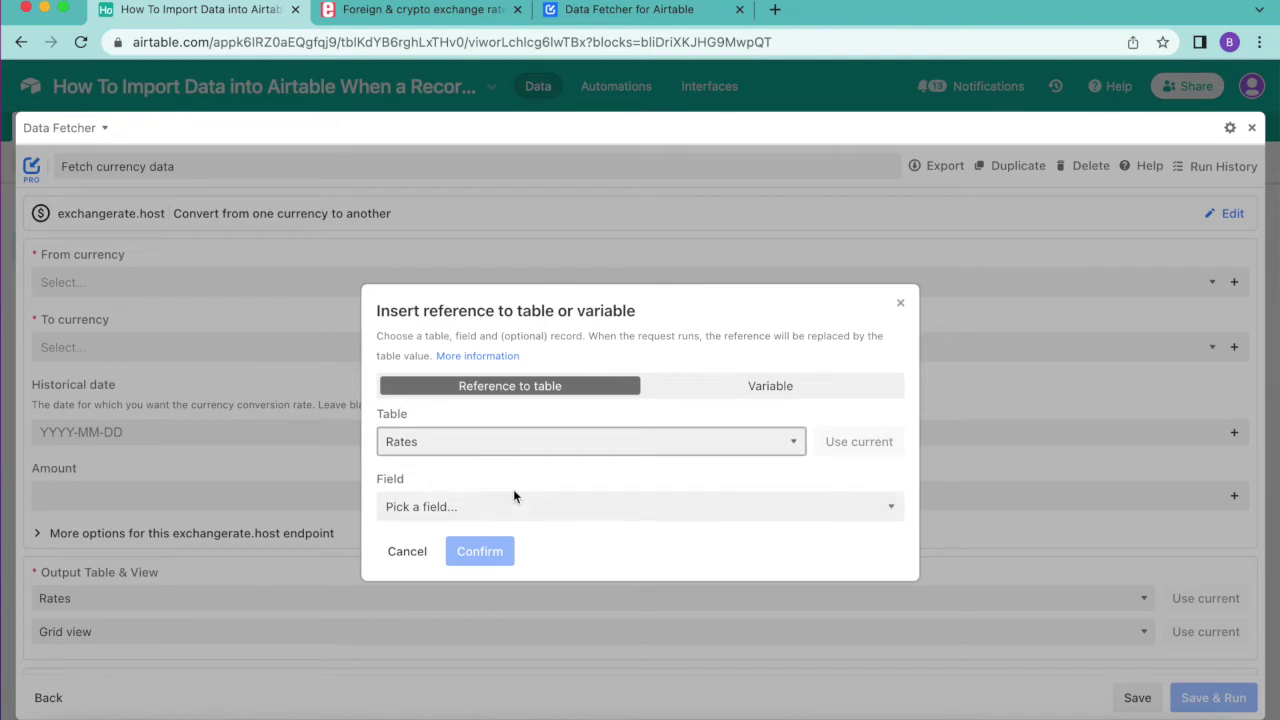
pyautogui.click(516, 505)
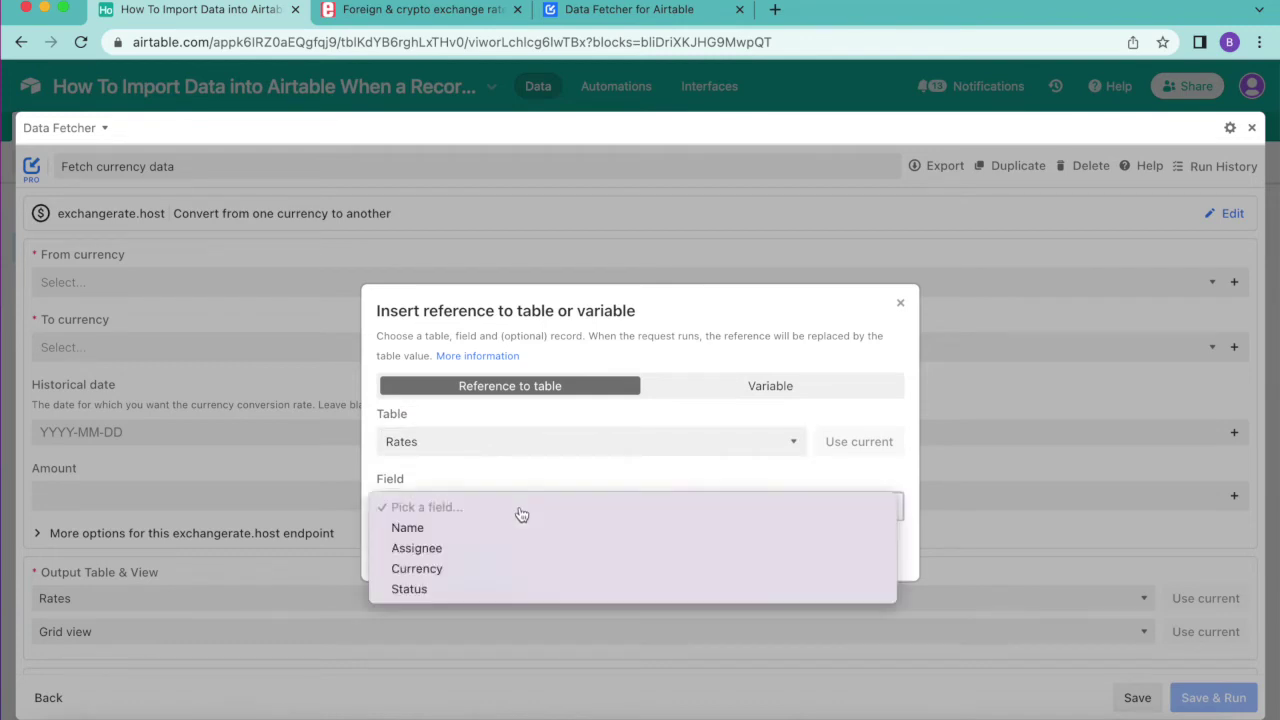
pyautogui.click(508, 568)
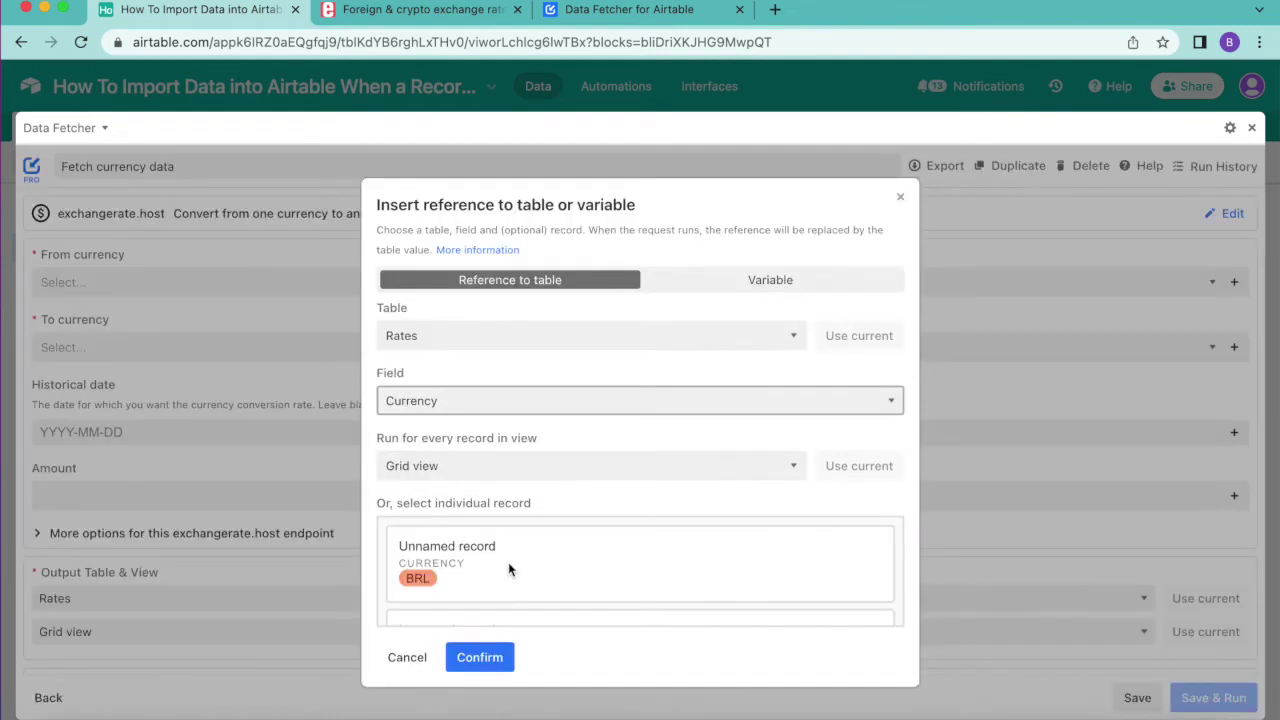
pyautogui.scroll(-3, 508, 568)
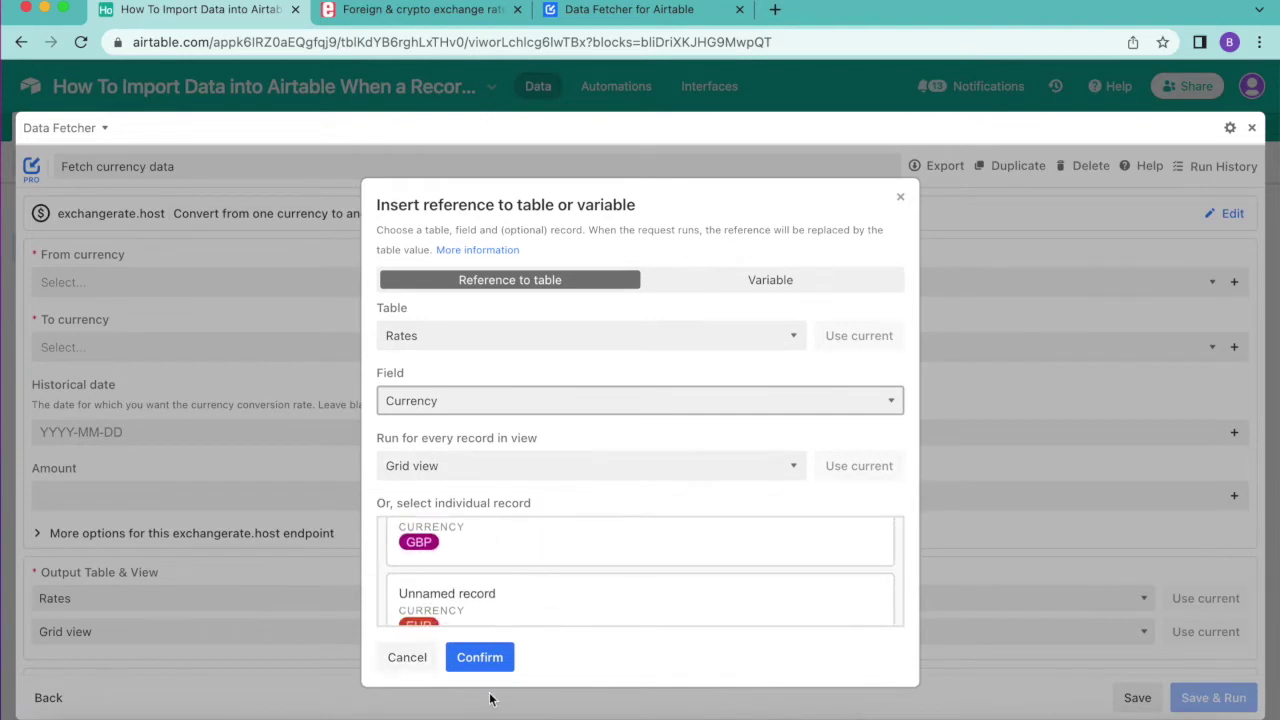
pyautogui.scroll(-4, 540, 543)
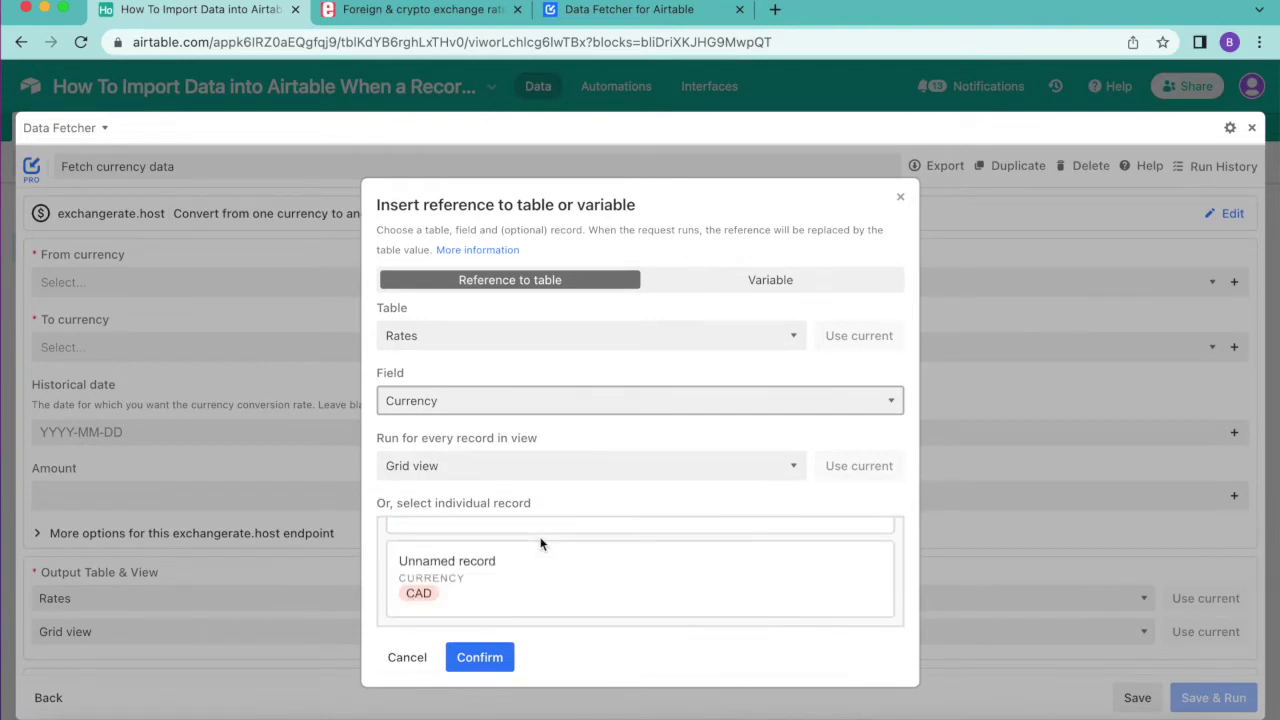
pyautogui.click(482, 657)
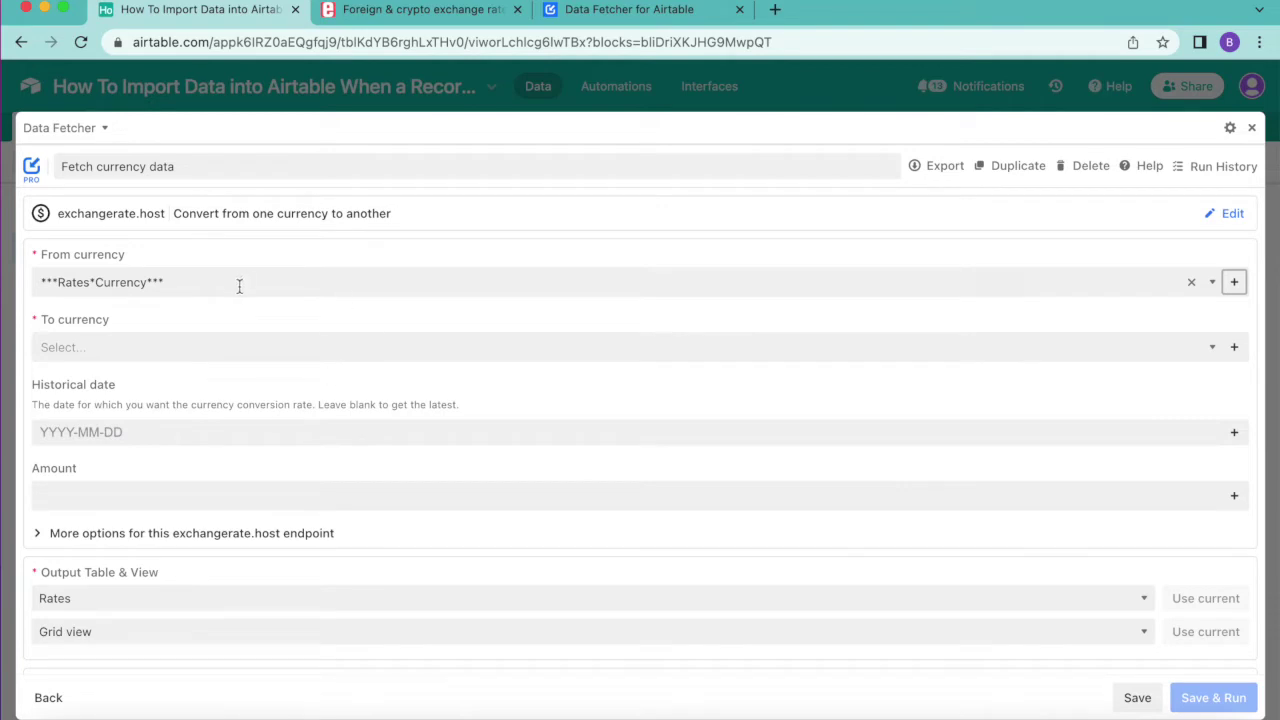
# Set the To currency to USD and run the request, accepting the output table warning.
pyautogui.click(204, 349)
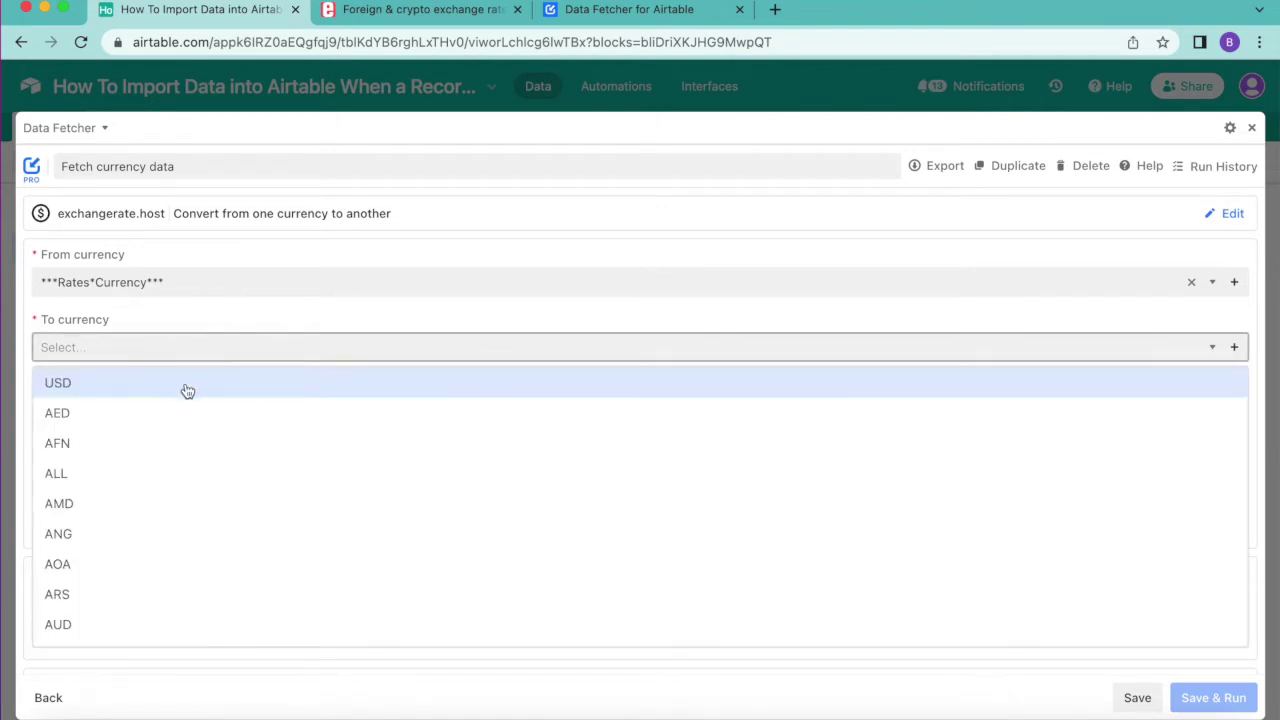
pyautogui.click(187, 391)
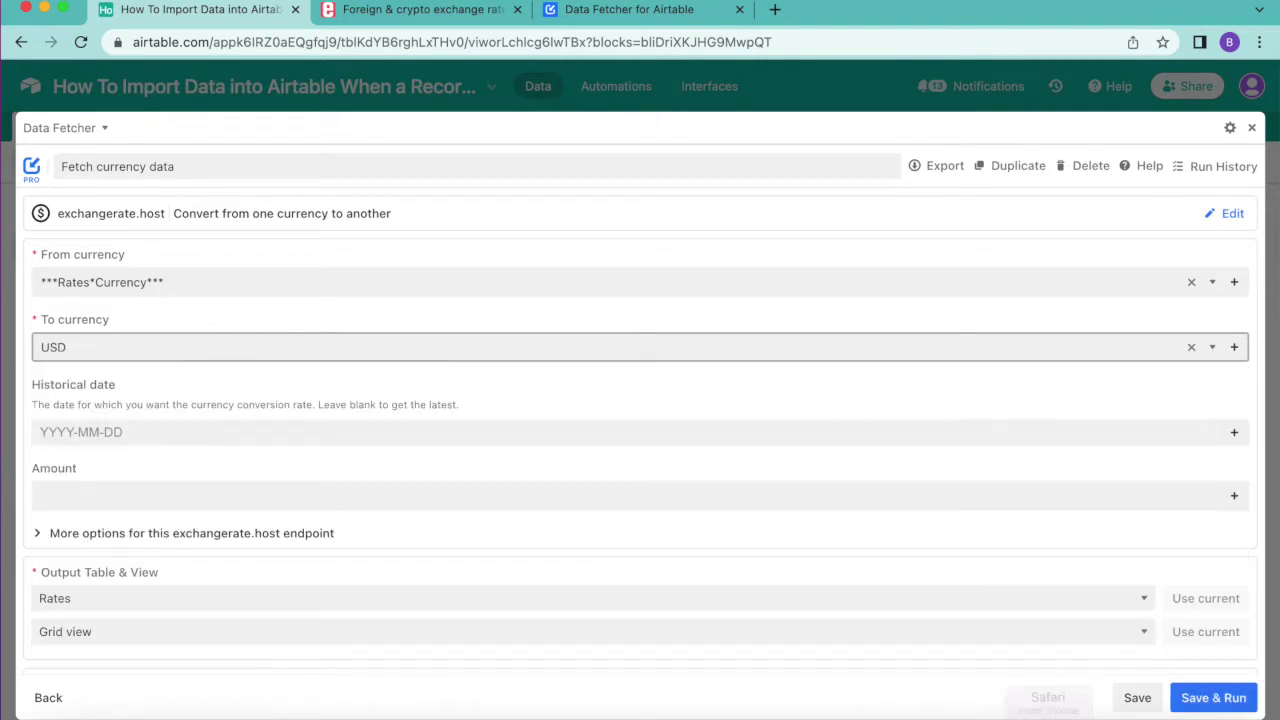
pyautogui.click(1194, 703)
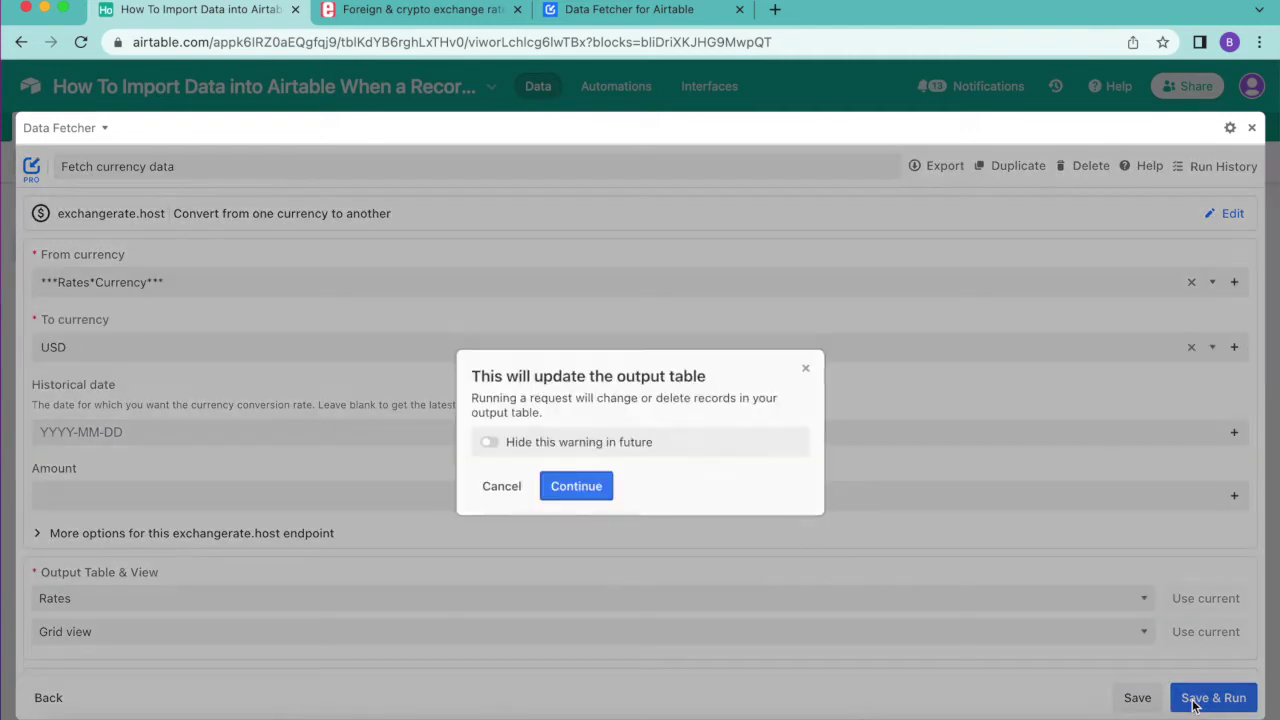
pyautogui.click(588, 492)
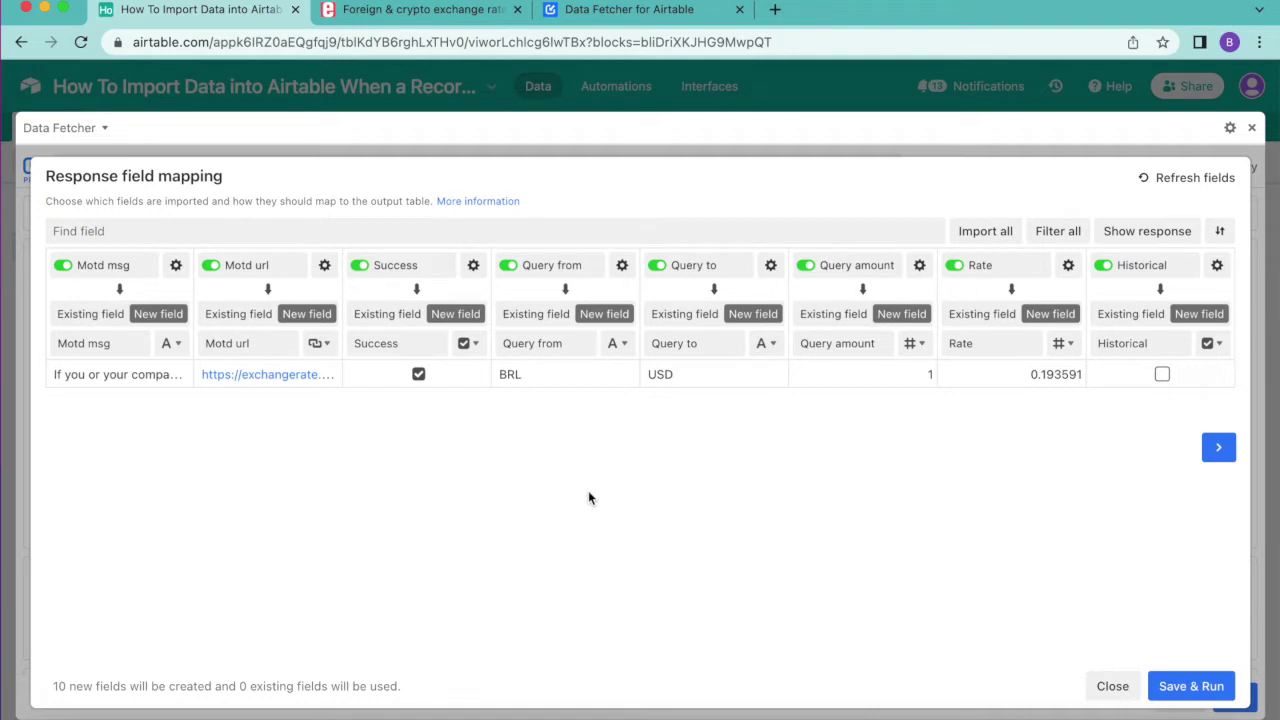
# Turn off Query from and all other response fields, keeping only Rate.
pyautogui.click(510, 268)
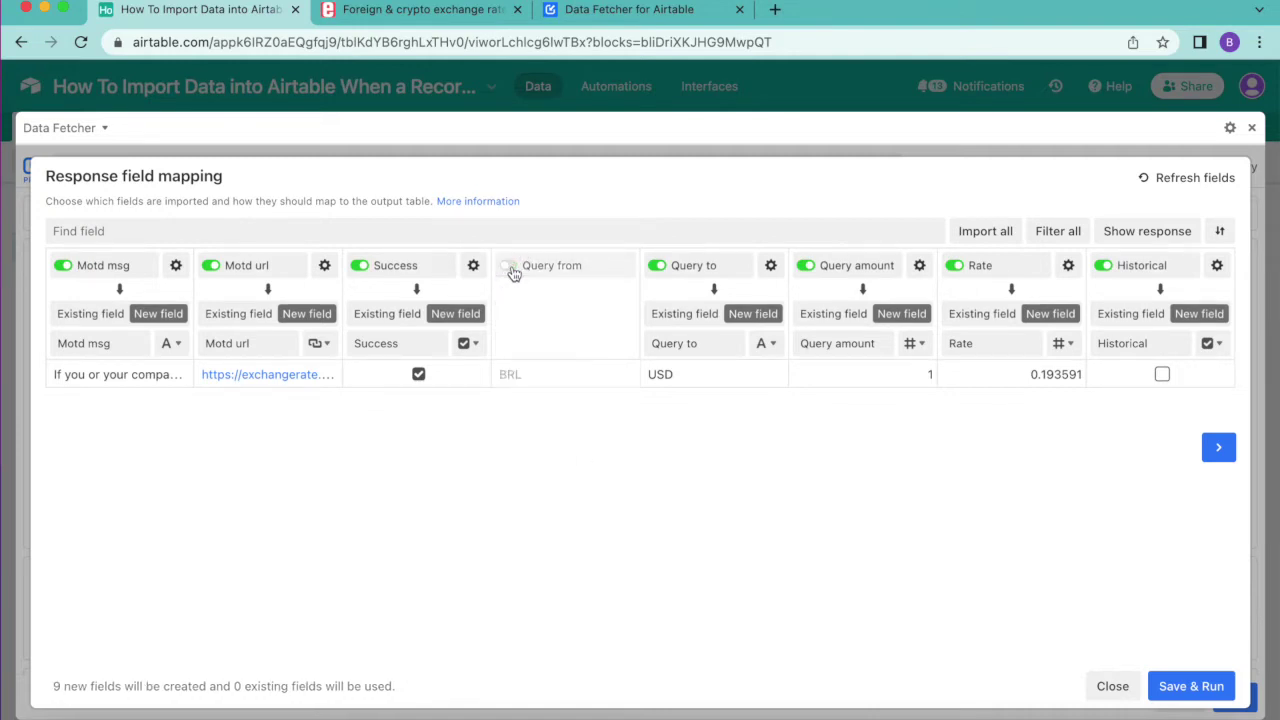
pyautogui.click(1066, 232)
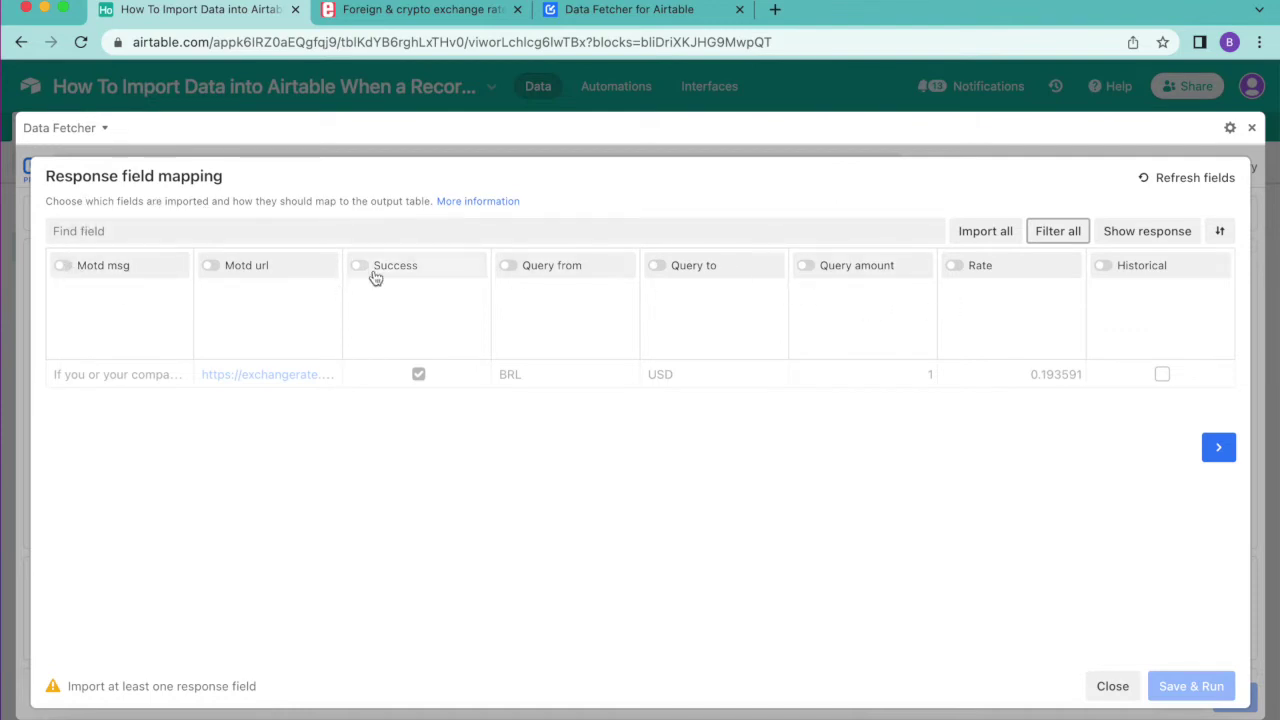
pyautogui.click(189, 230)
pyautogui.write('Rate')
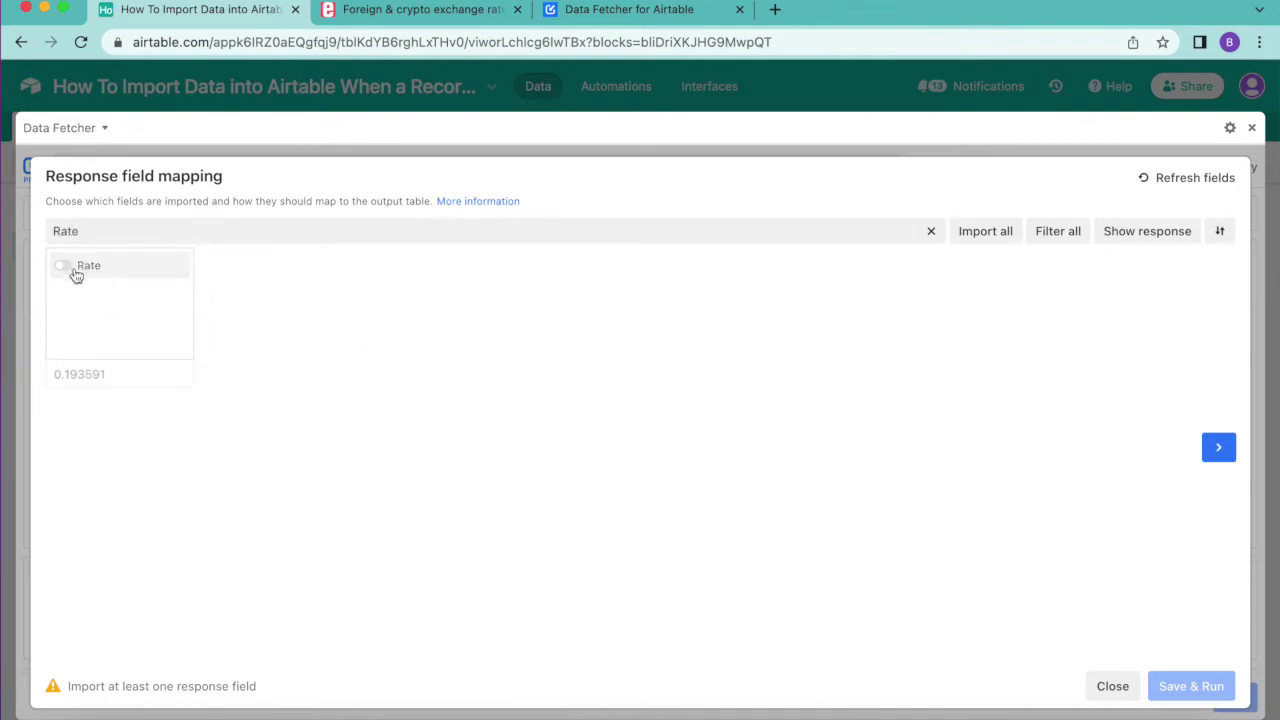
pyautogui.click(76, 276)
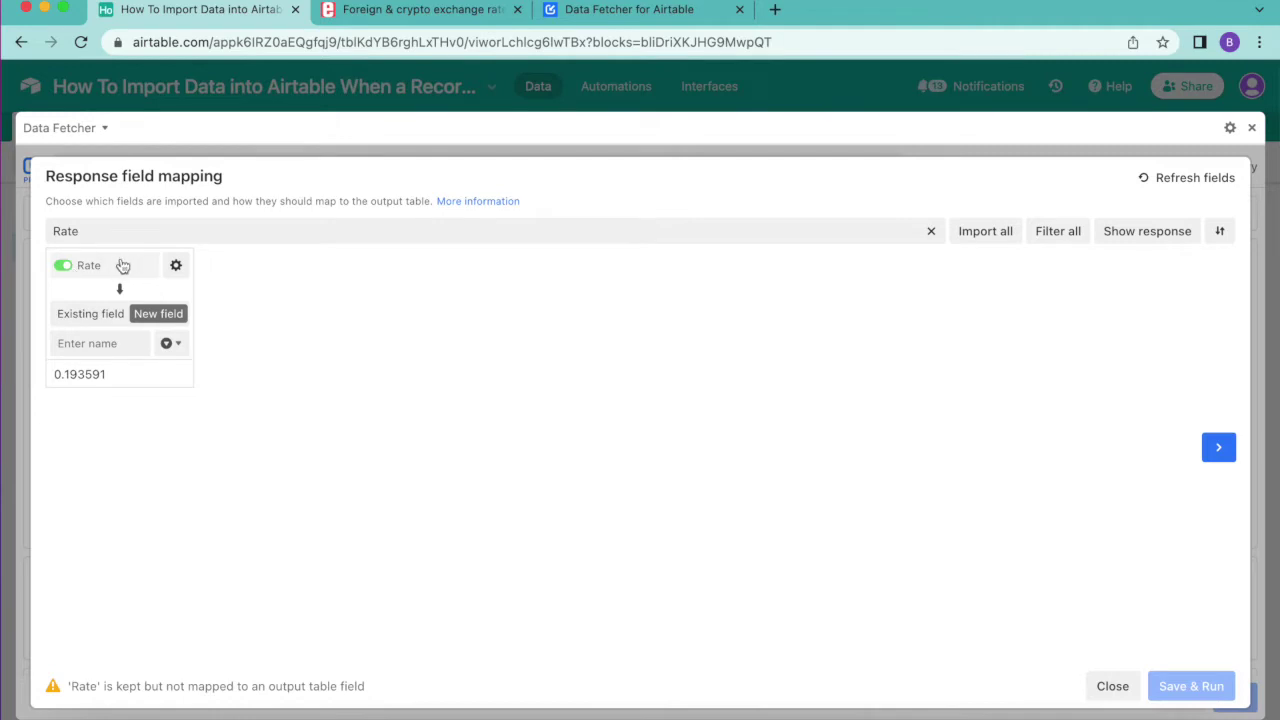
# Map Rate to a new currency field named Rate, run the request, and view Rates.
pyautogui.click(171, 345)
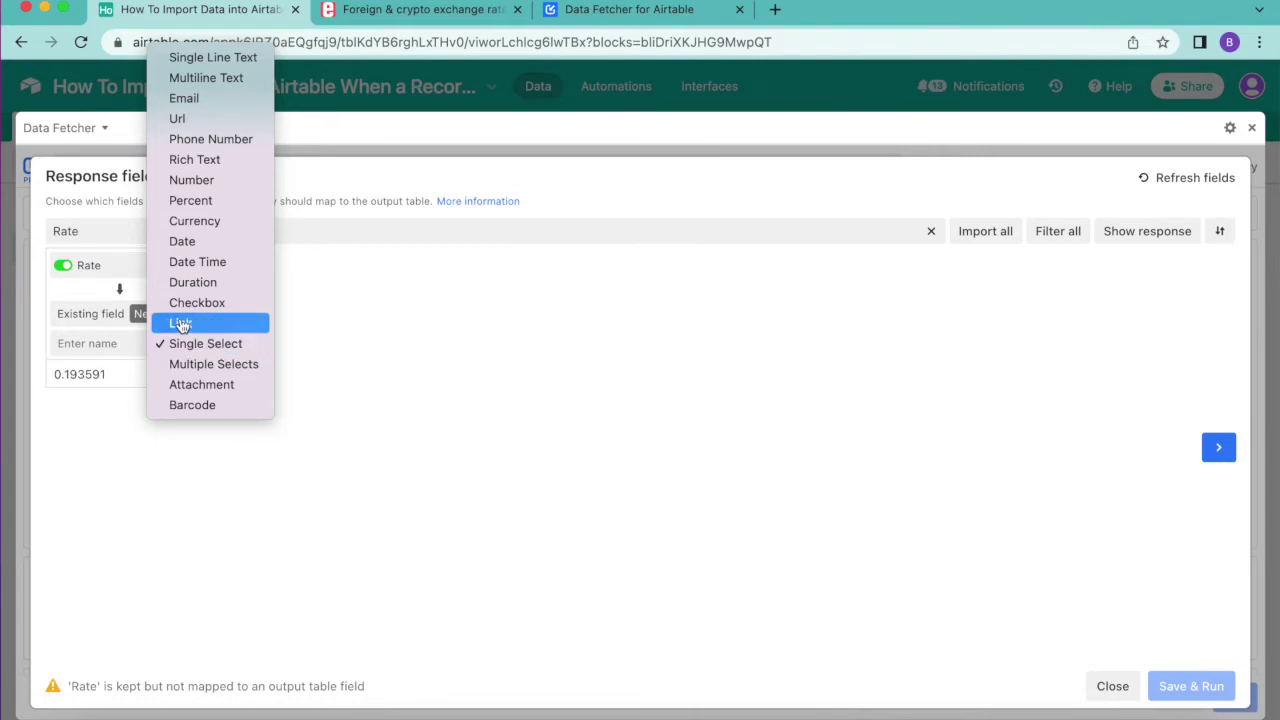
pyautogui.click(186, 228)
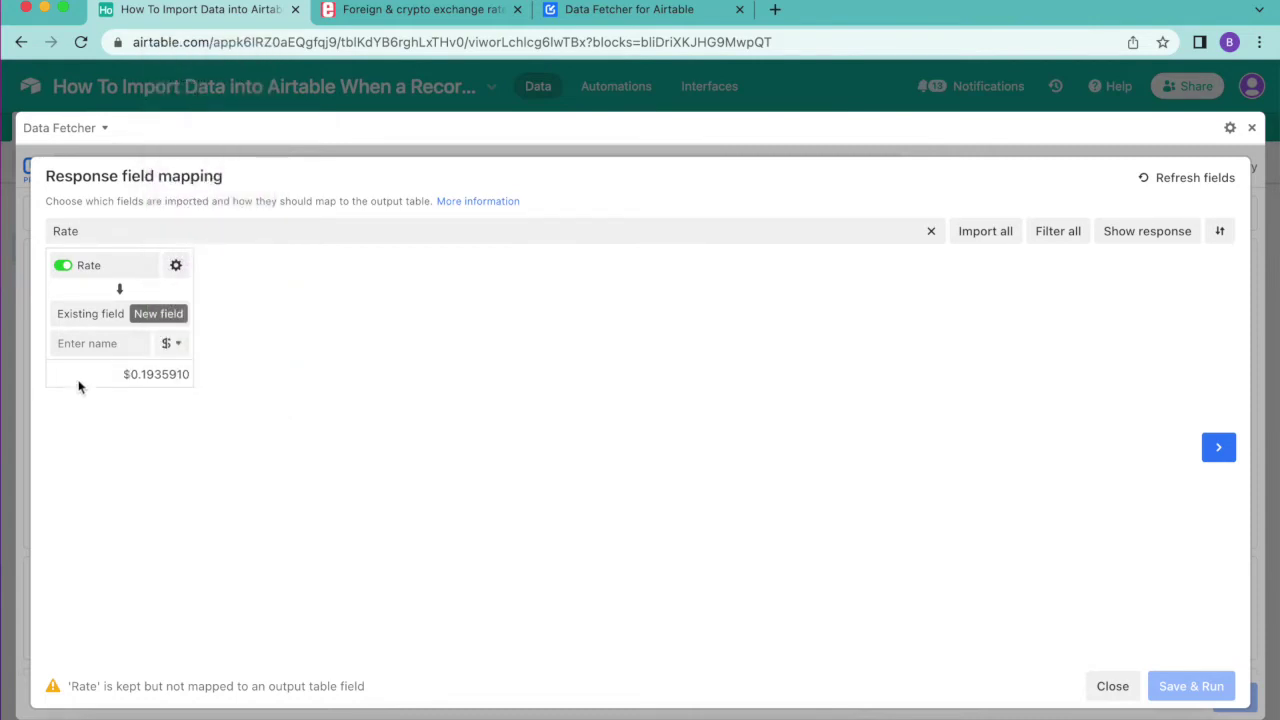
pyautogui.click(96, 343)
pyautogui.write('Rate')
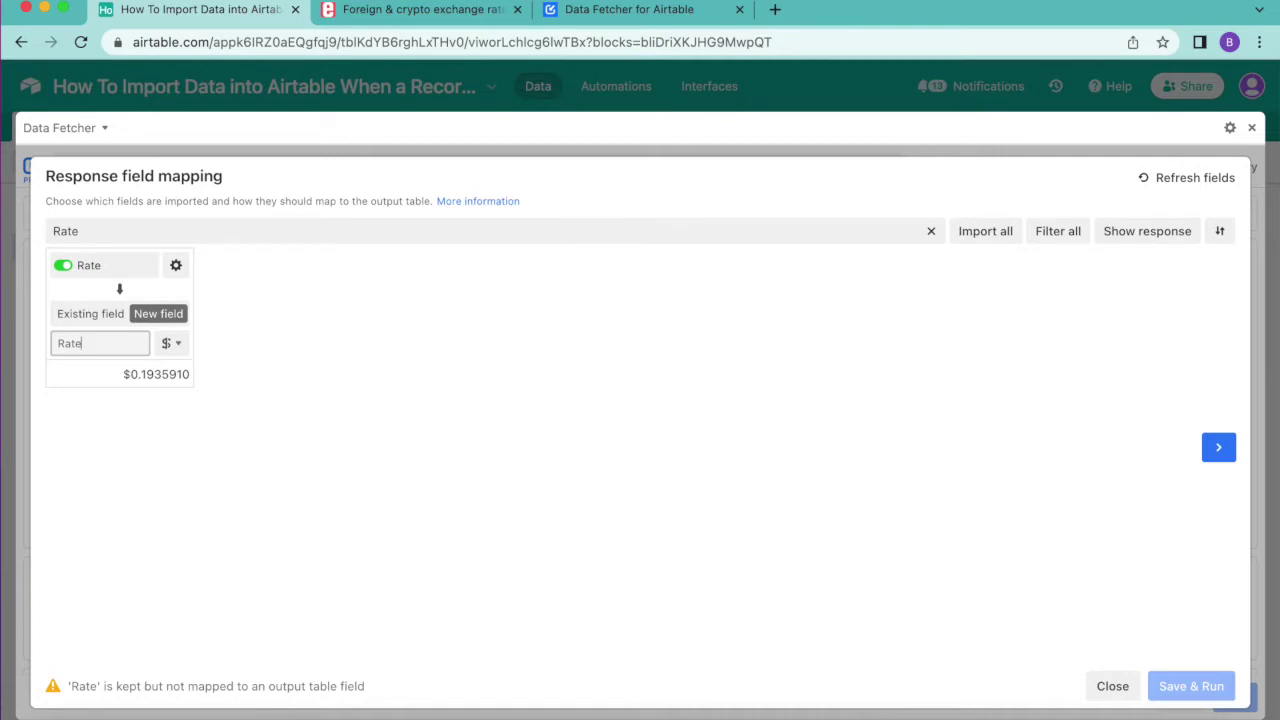
pyautogui.click(270, 380)
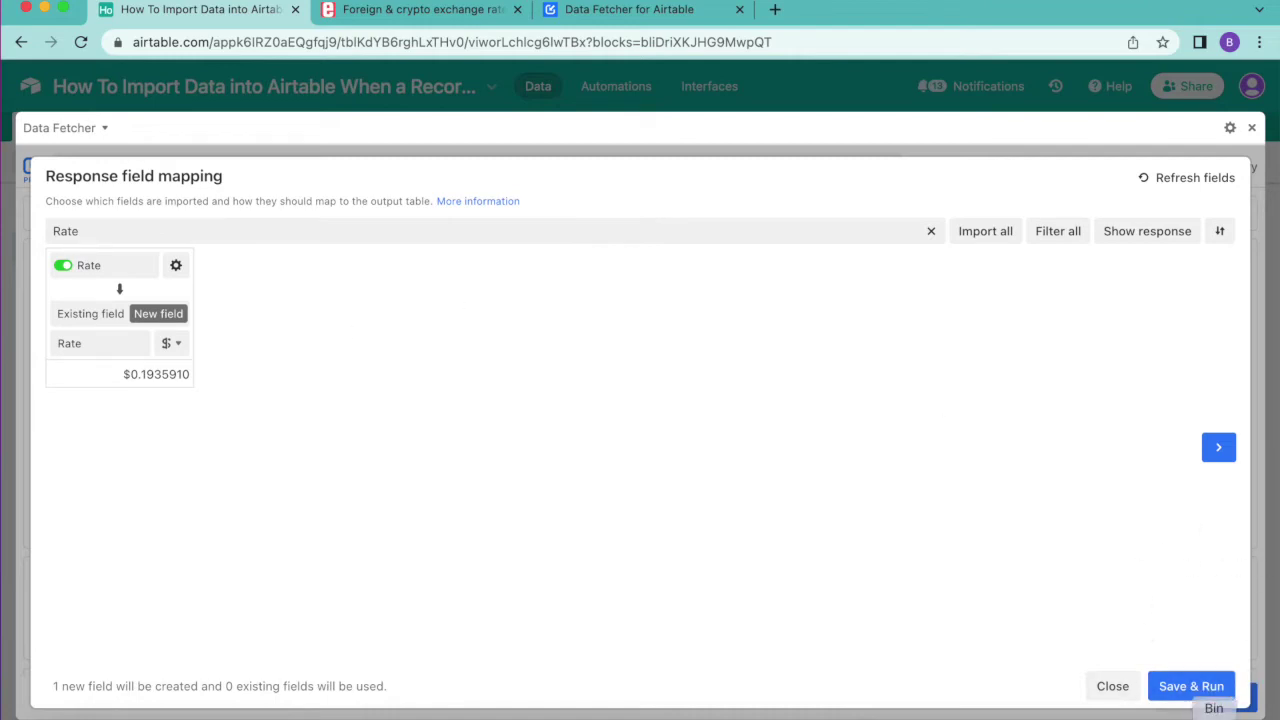
pyautogui.click(1210, 686)
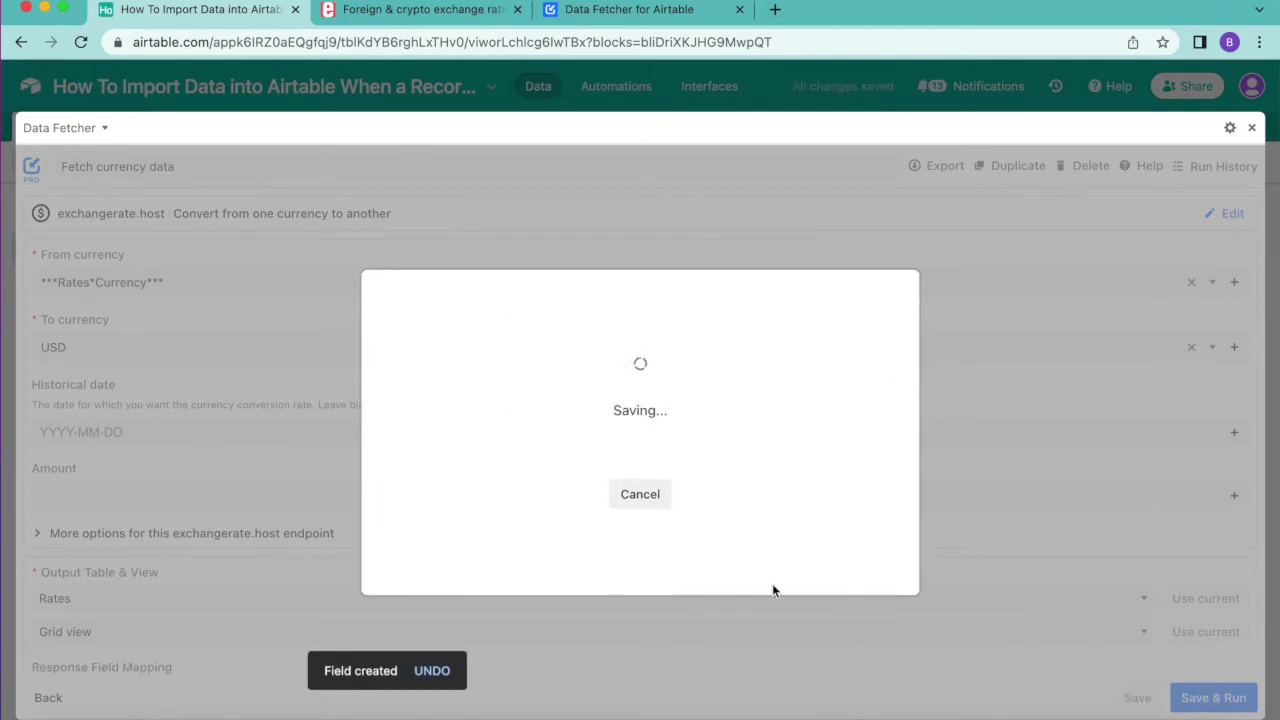
pyautogui.click(609, 482)
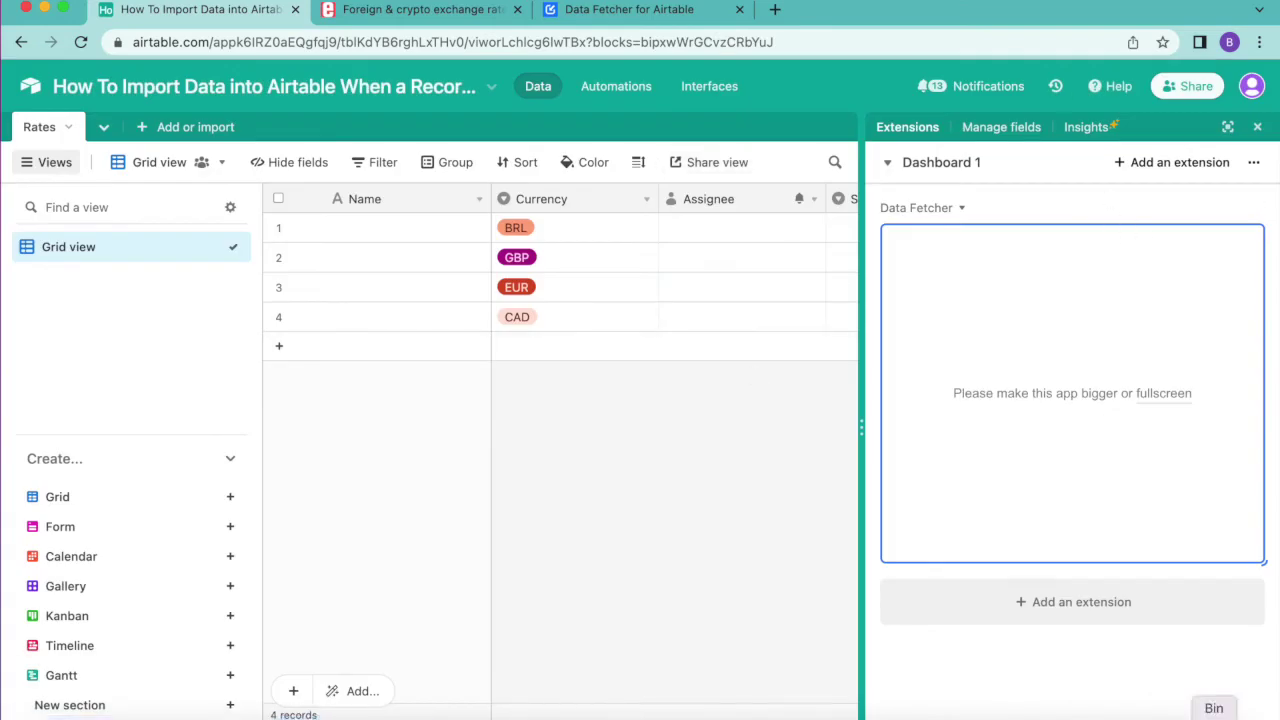
# Delete the Assignee and Status fields from Rates, then reopen the extensions panel.
pyautogui.click(1258, 128)
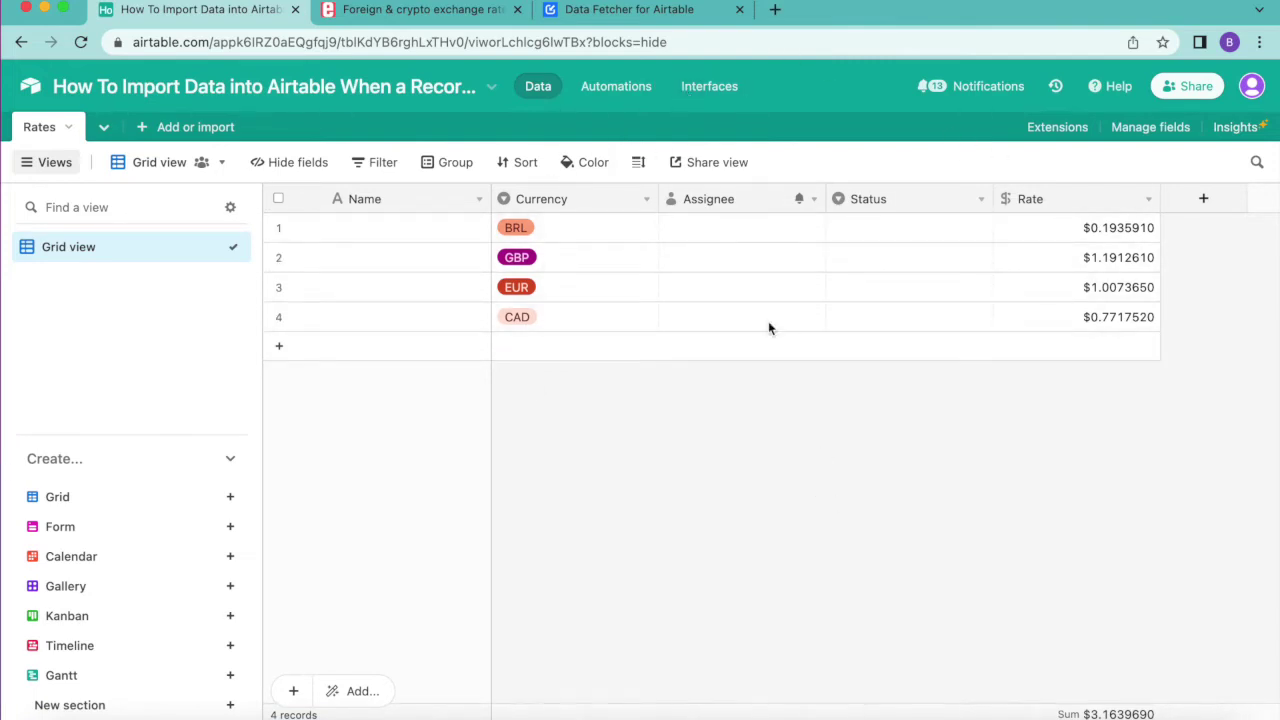
pyautogui.click(810, 199)
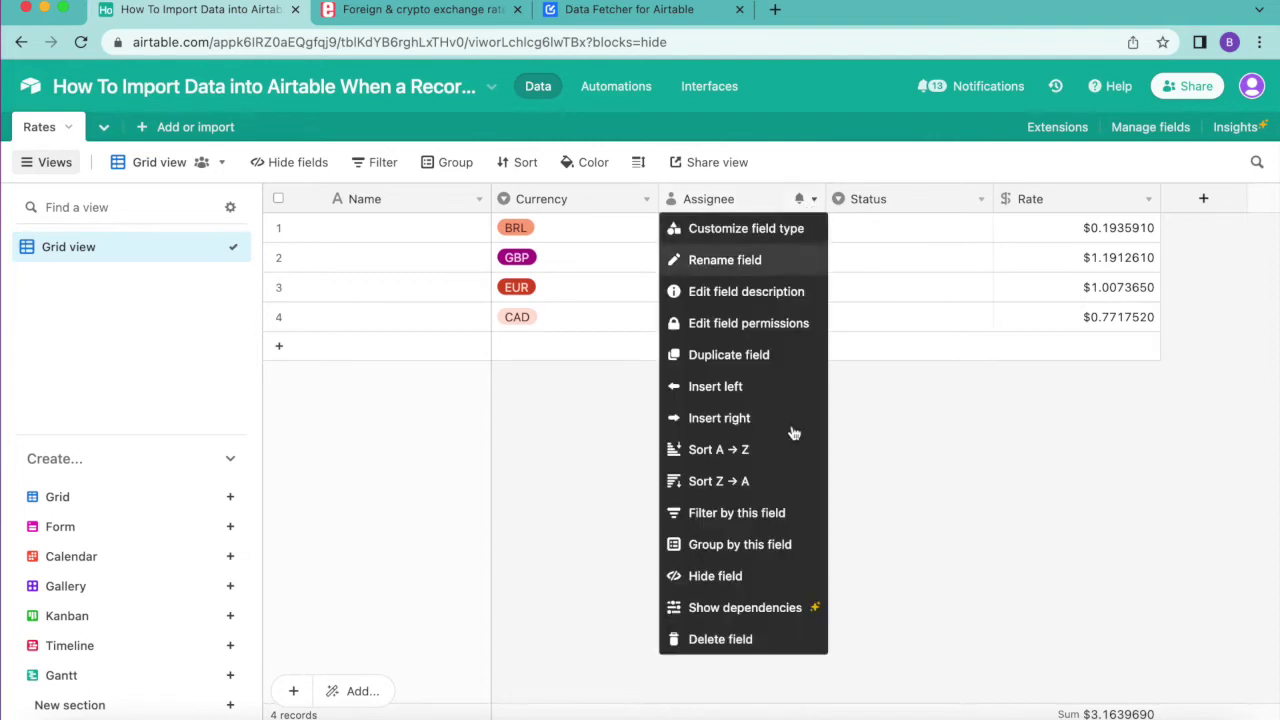
pyautogui.click(763, 639)
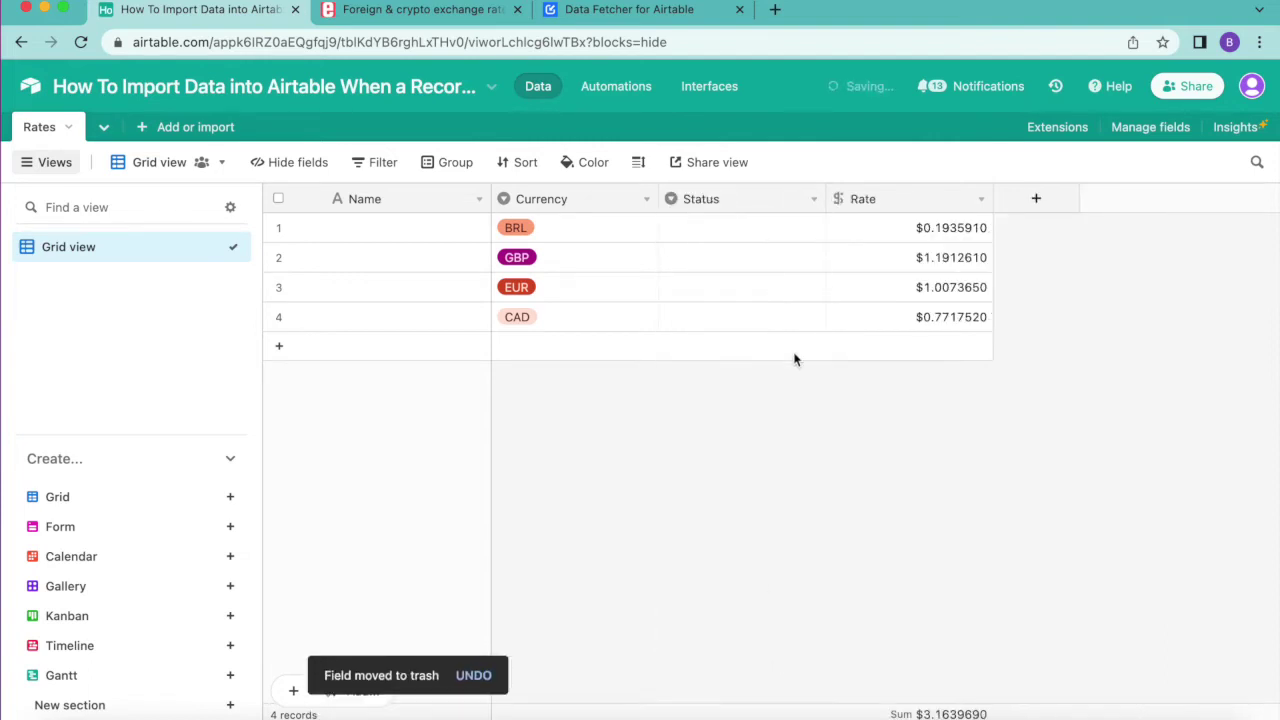
pyautogui.click(813, 199)
pyautogui.click(699, 643)
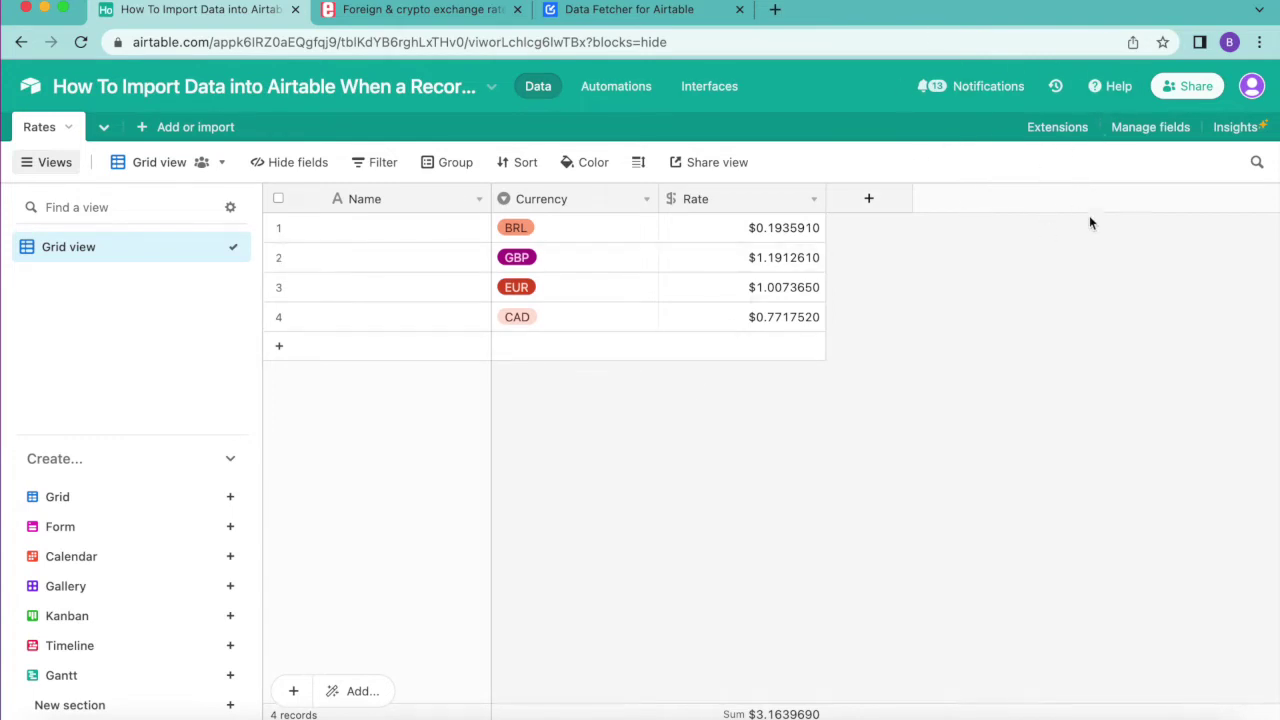
pyautogui.click(1058, 127)
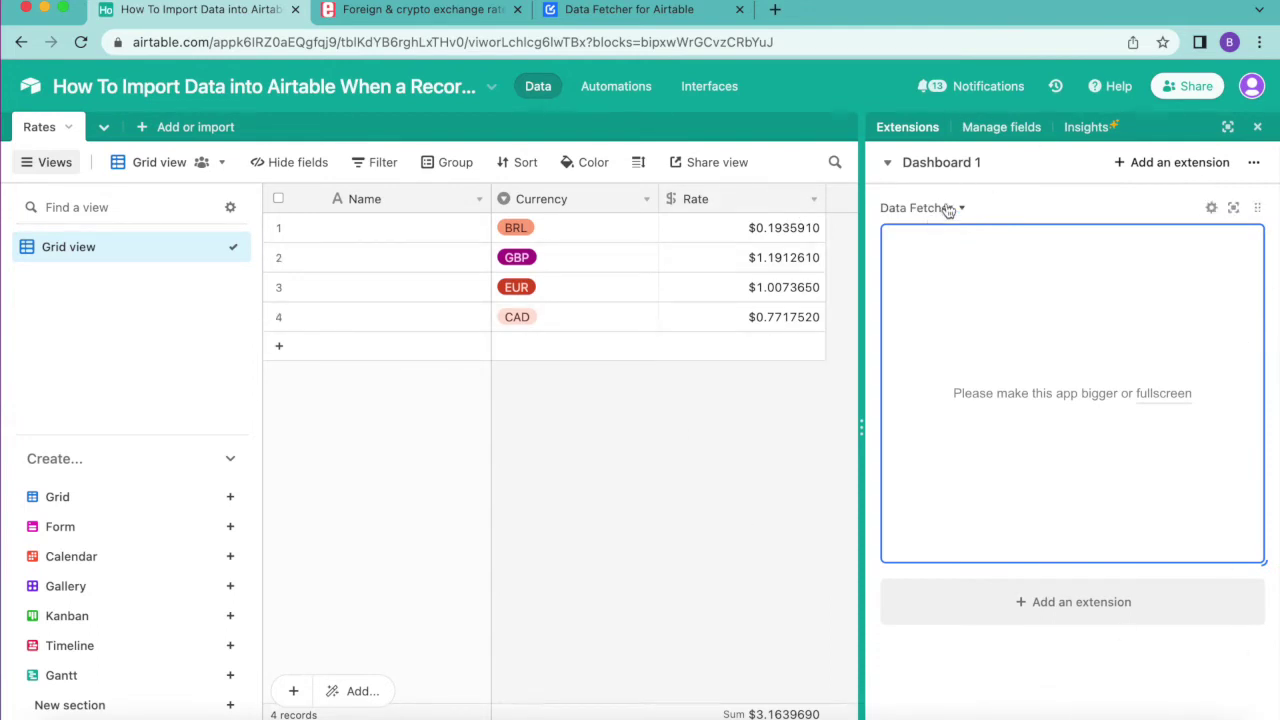
# Open the Fetch currency data request in full-width Data Fetcher and scroll to Schedule and Webhook.
pyautogui.click(1168, 394)
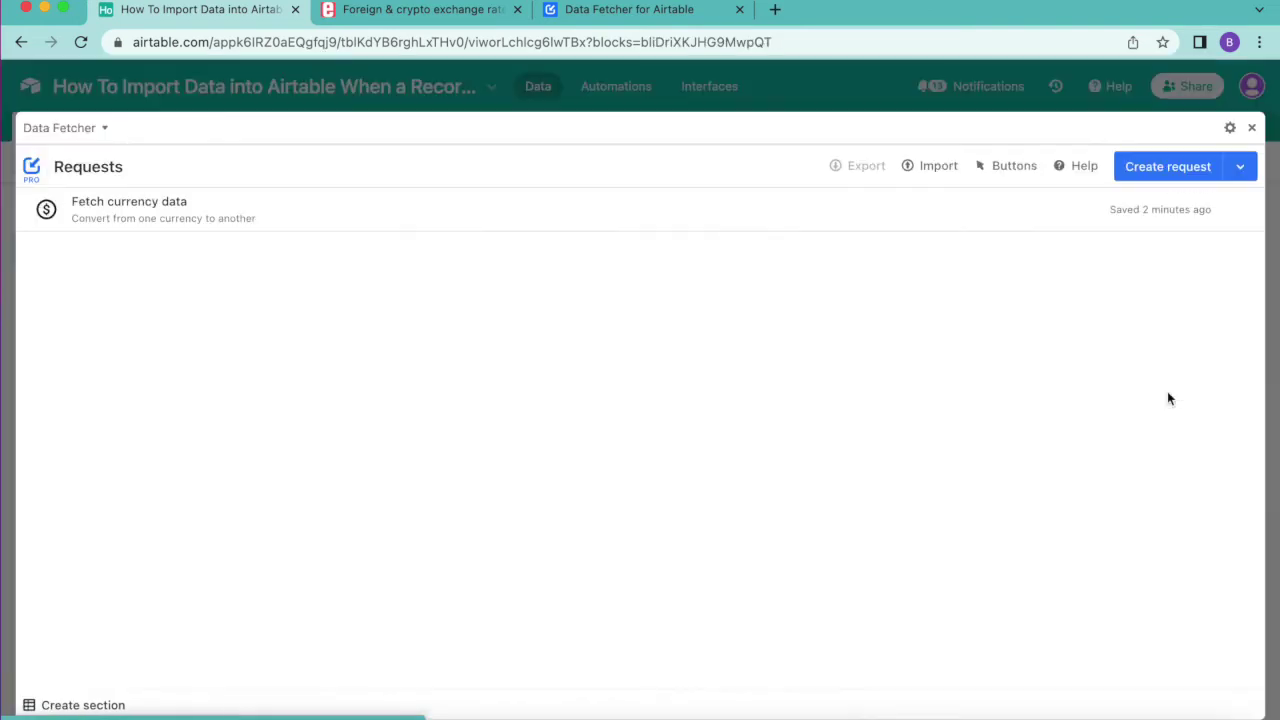
pyautogui.click(164, 232)
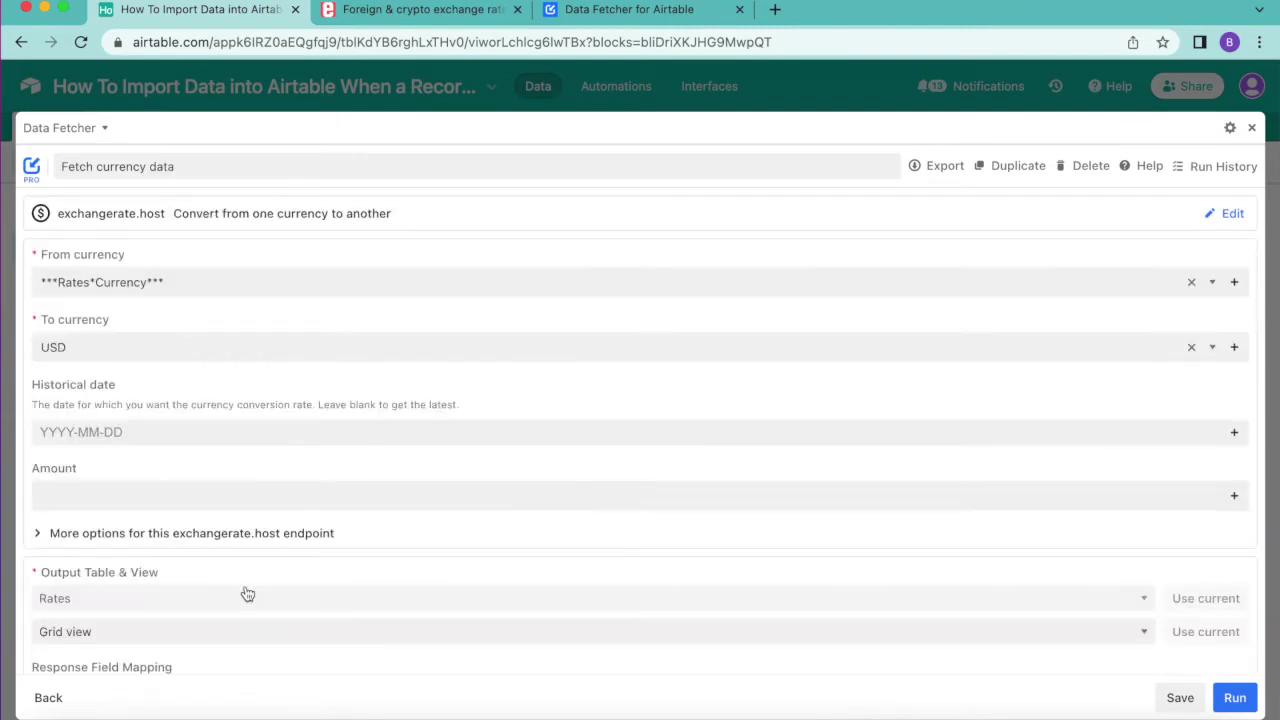
pyautogui.scroll(-5, 247, 594)
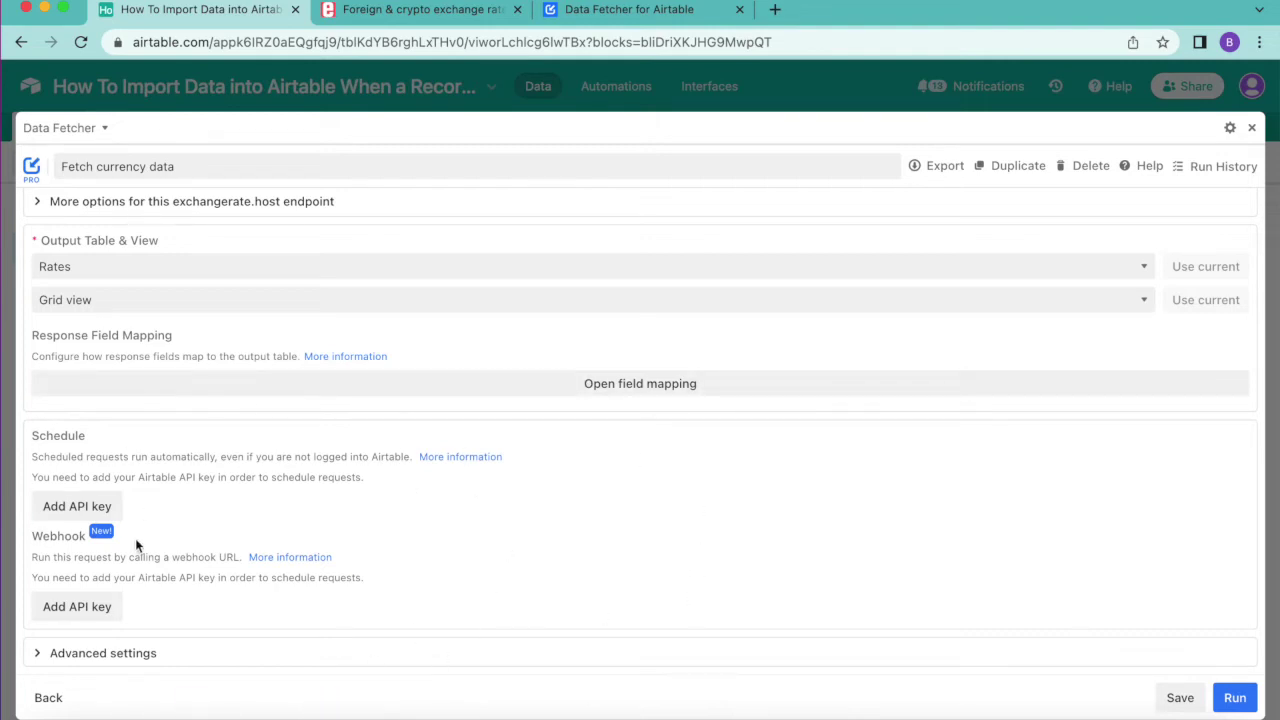
# Generate a personal API key on the Airtable account page and paste it into Data Fetcher's API key field.
pyautogui.click(88, 610)
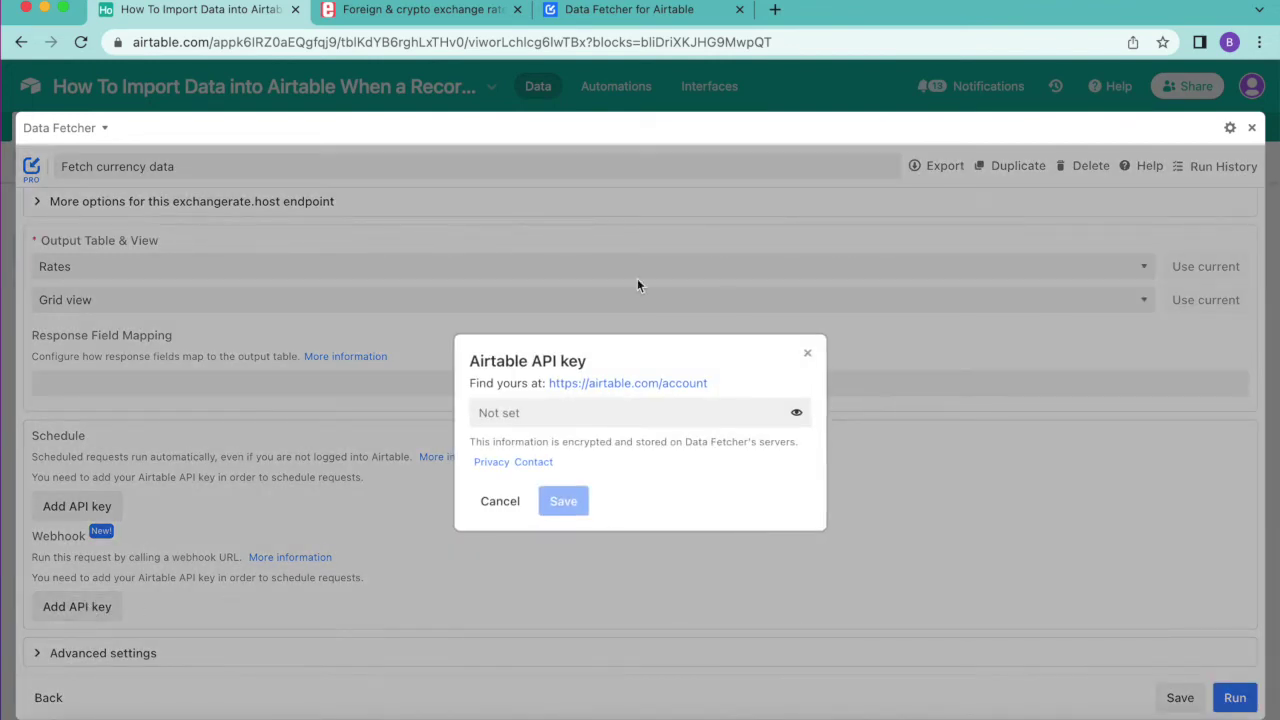
pyautogui.click(624, 386)
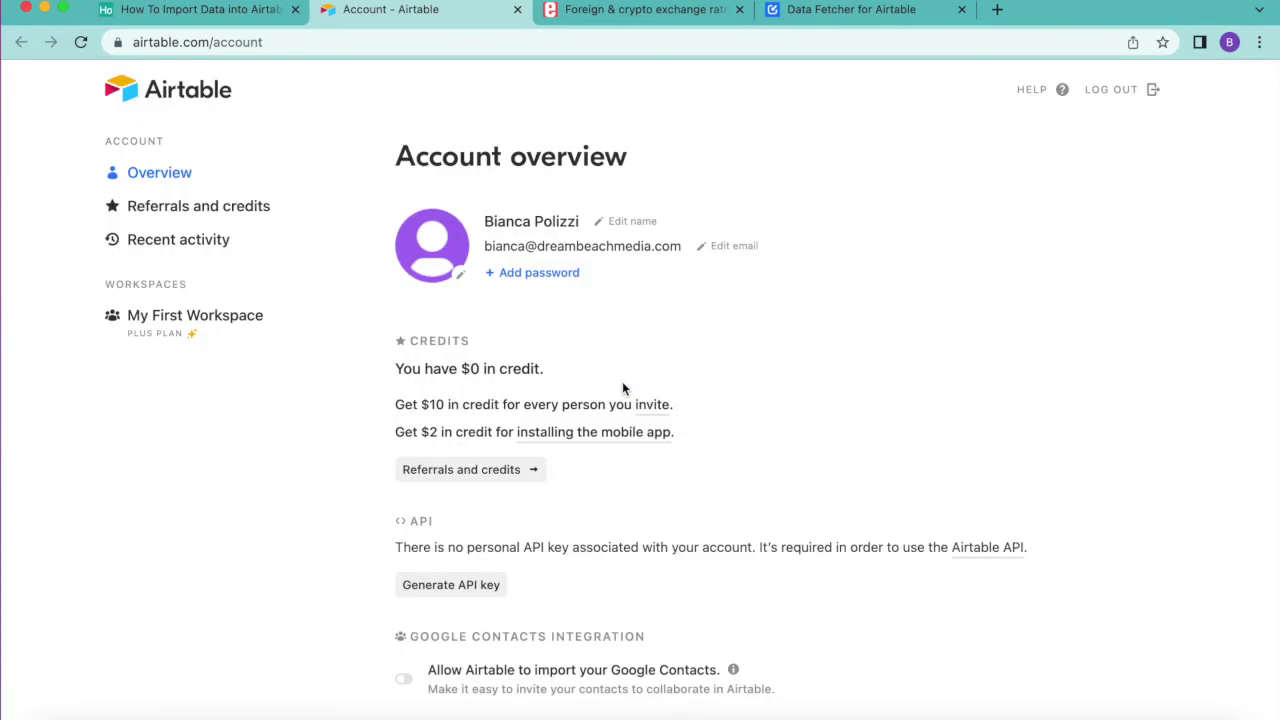
pyautogui.scroll(-3, 622, 386)
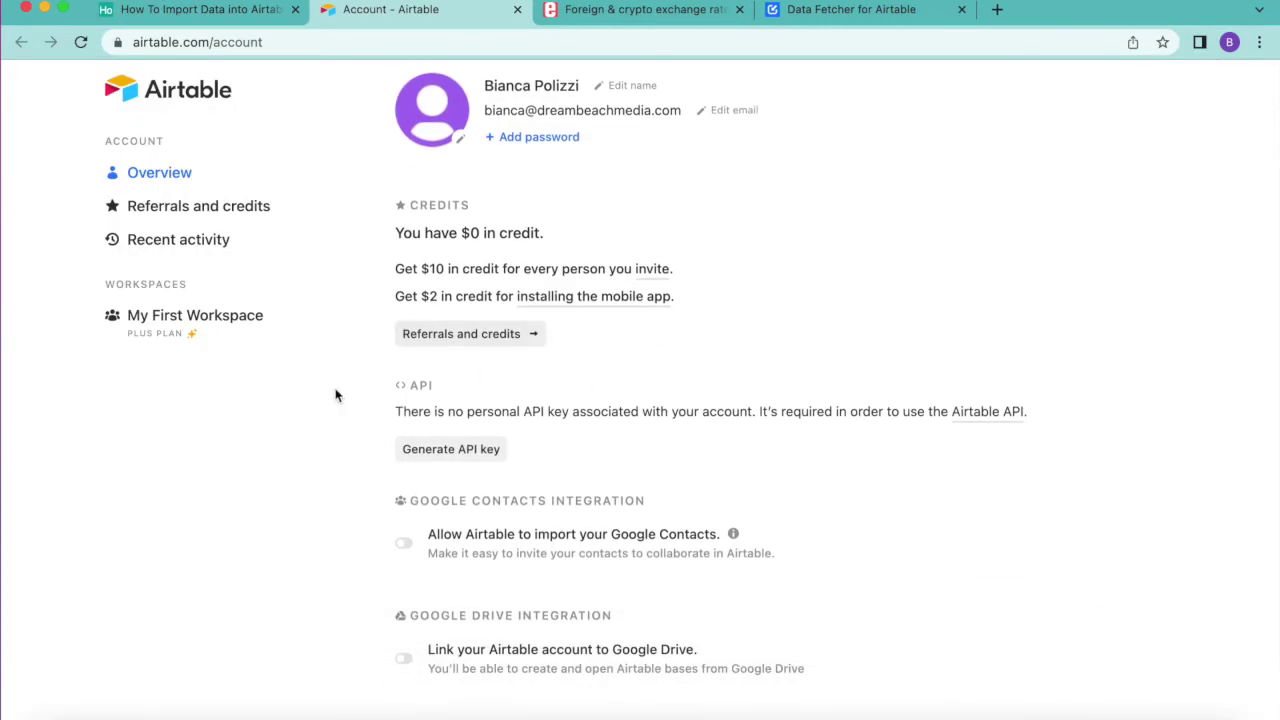
pyautogui.click(480, 449)
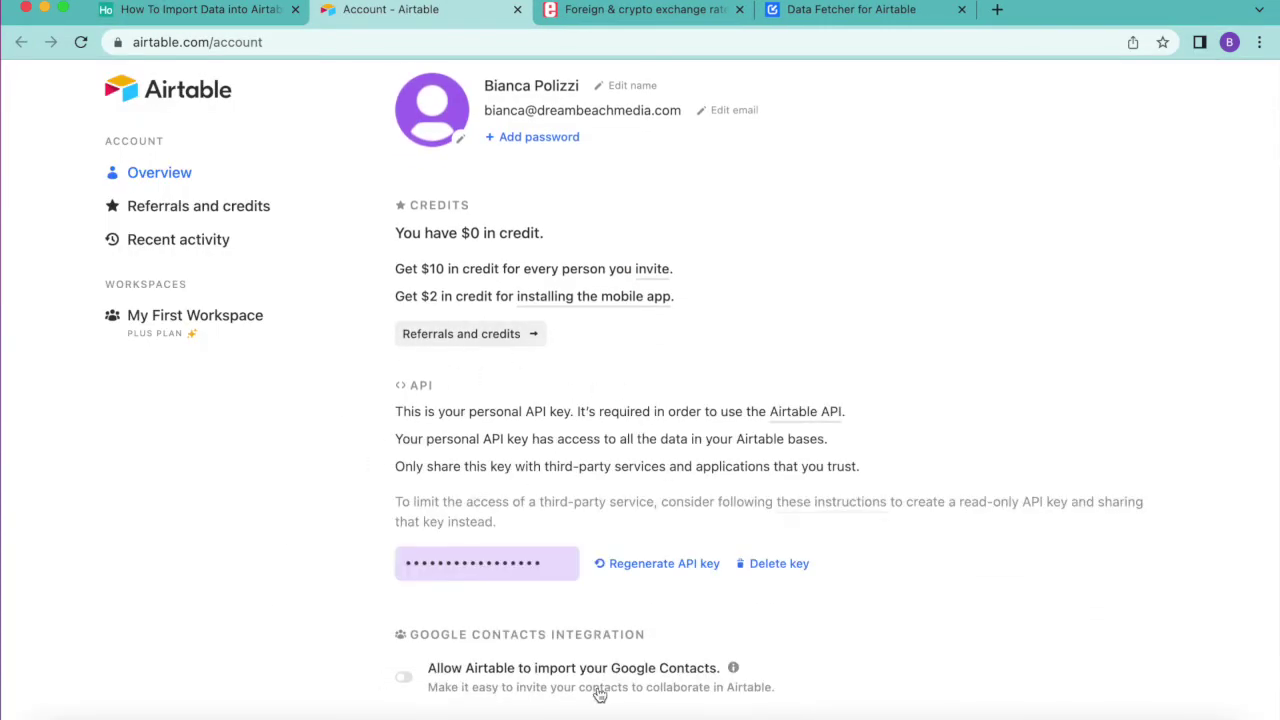
pyautogui.click(217, 11)
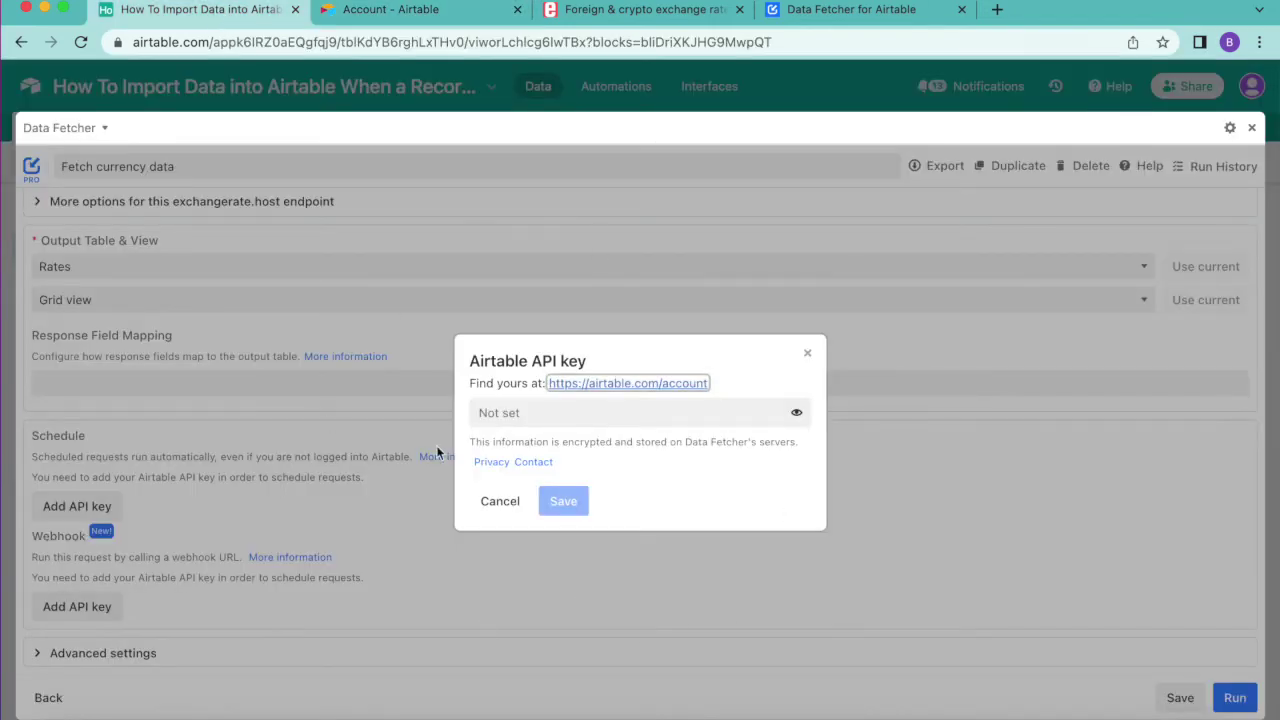
pyautogui.click(558, 413)
pyautogui.press('super+v')
# Save the API key, copy the webhook URL, save Fetch currency data and close Data Fetcher.
pyautogui.click(563, 502)
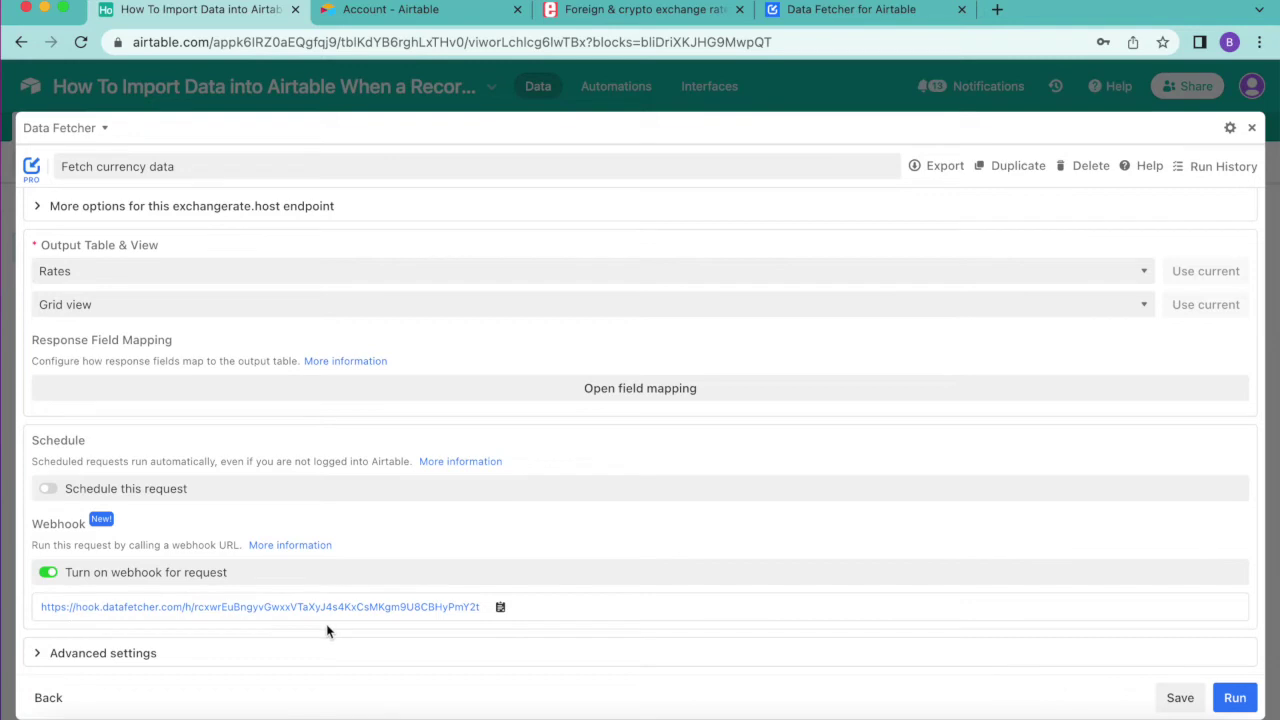
pyautogui.click(501, 609)
pyautogui.click(1162, 709)
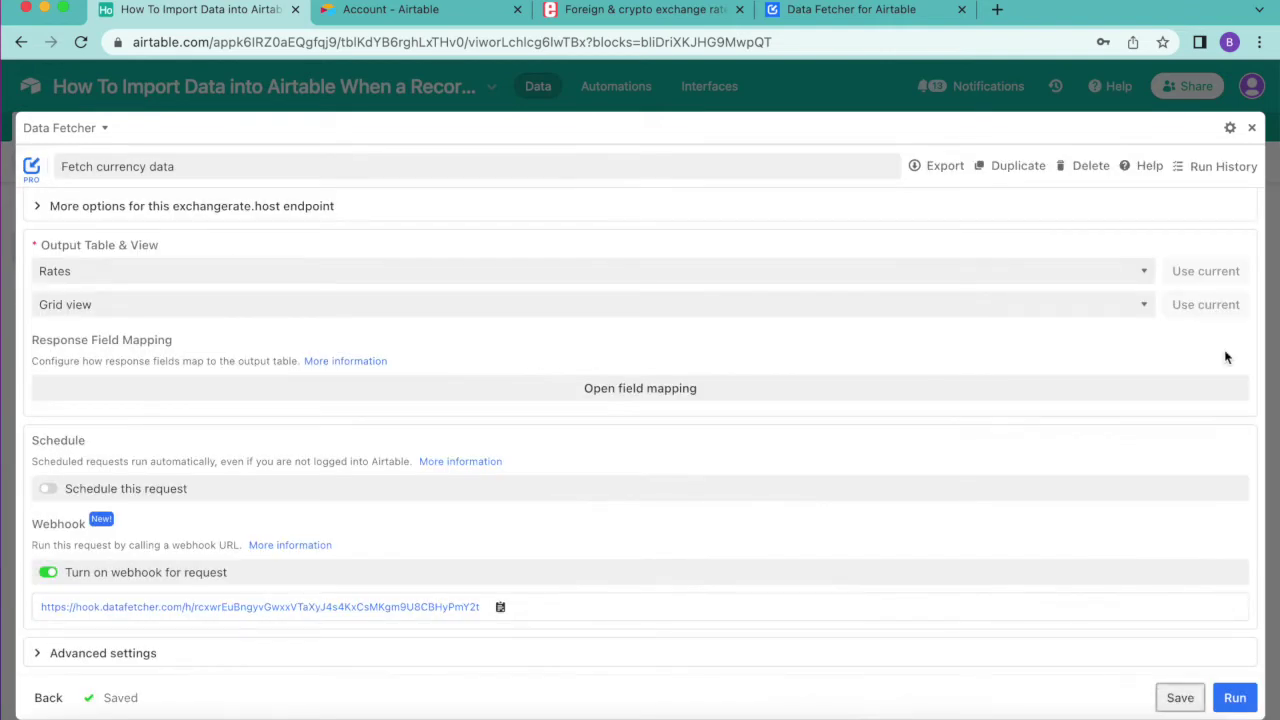
pyautogui.click(1251, 127)
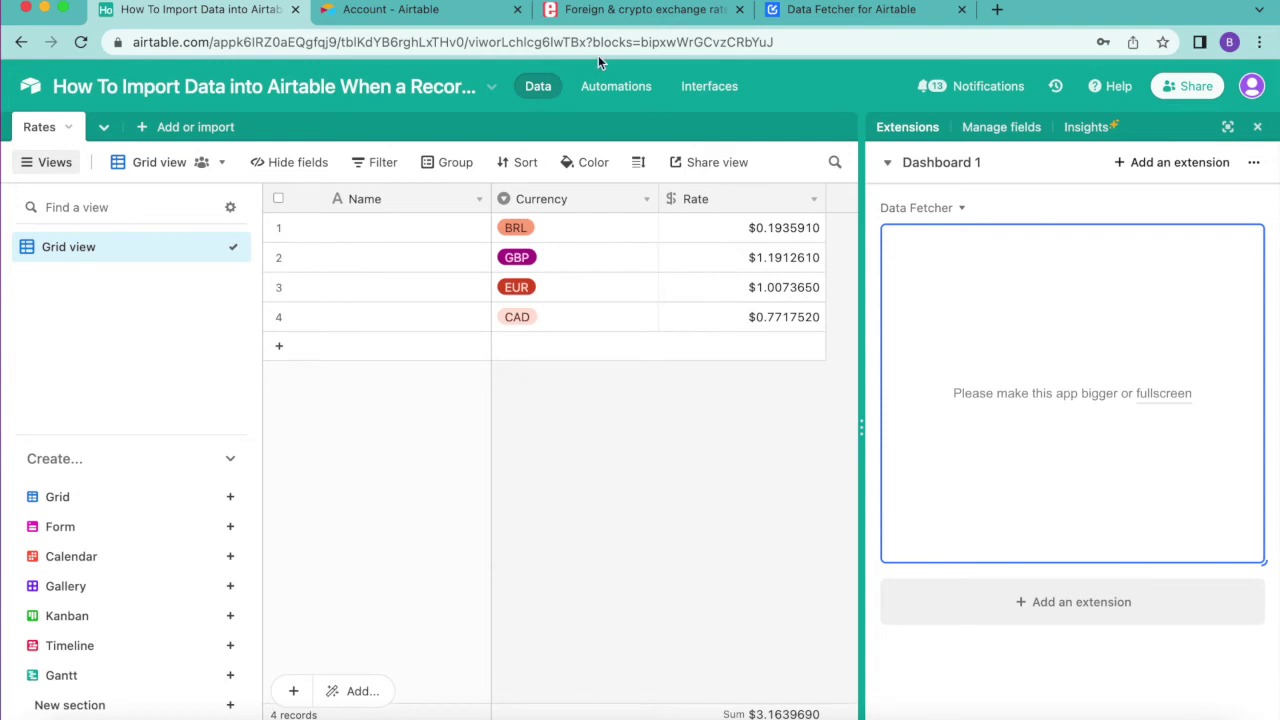
# Create Automation 1 with a When record updated trigger.
pyautogui.click(630, 88)
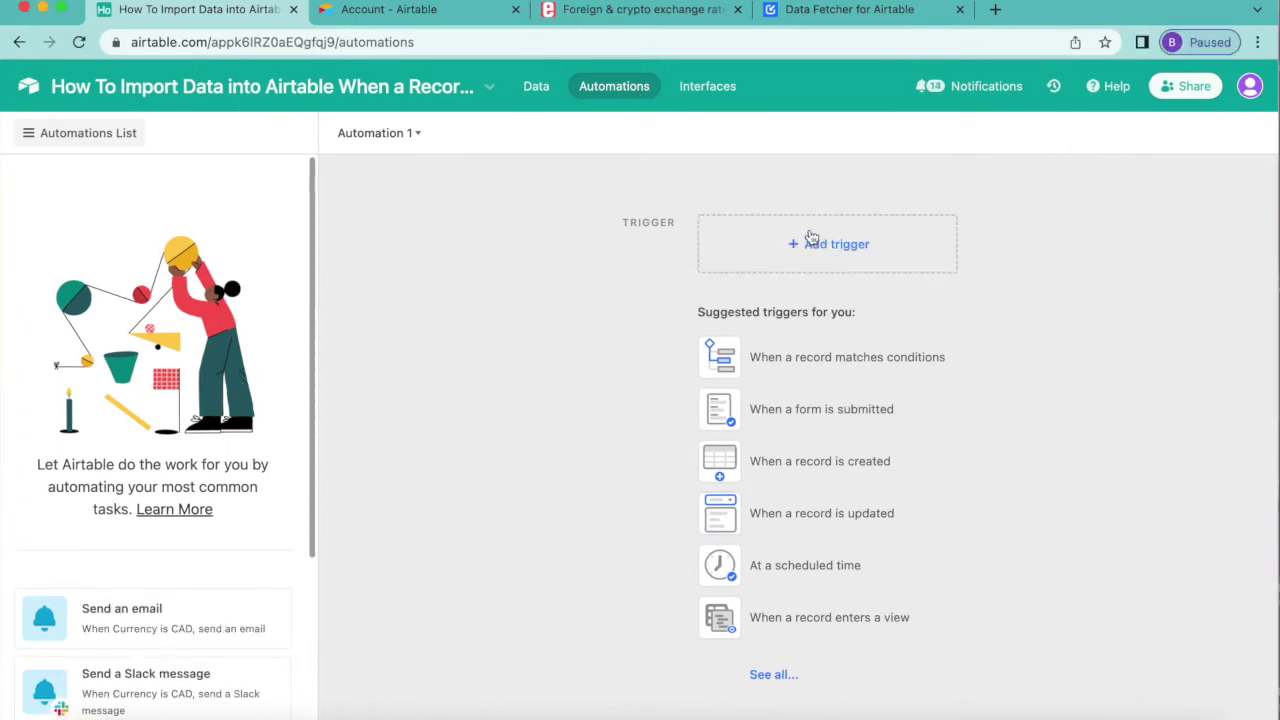
pyautogui.click(811, 237)
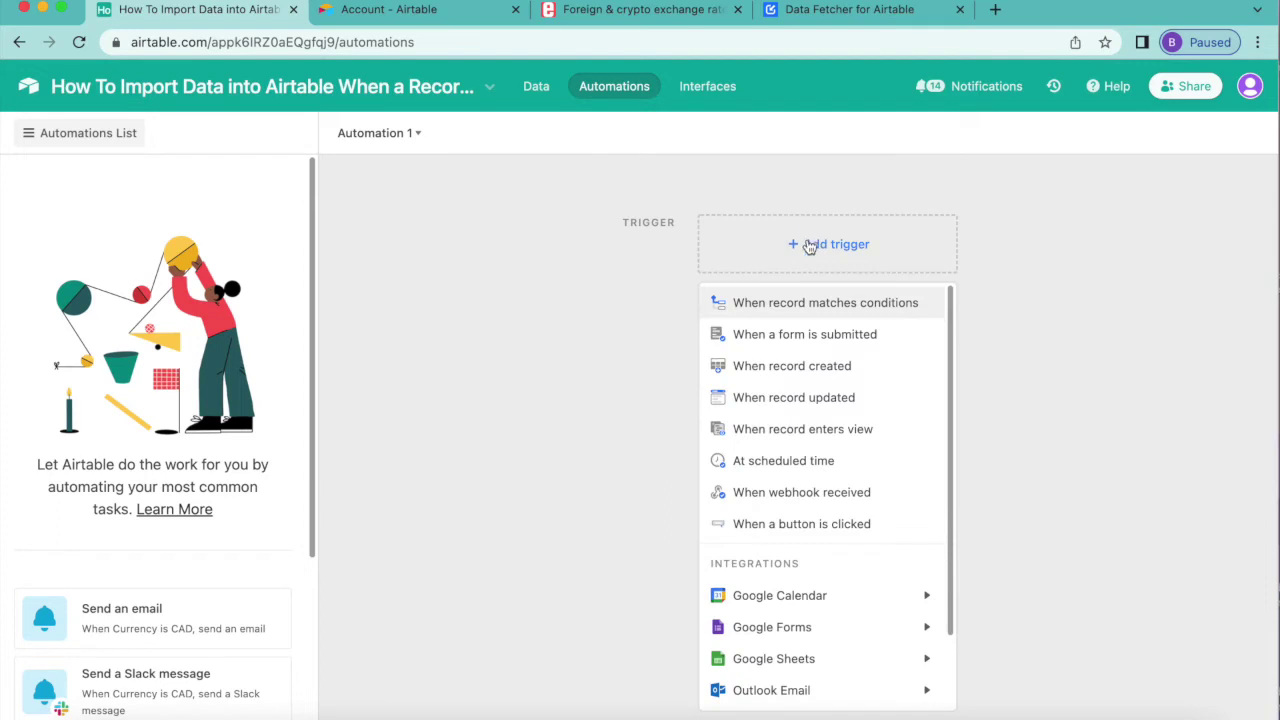
pyautogui.click(812, 398)
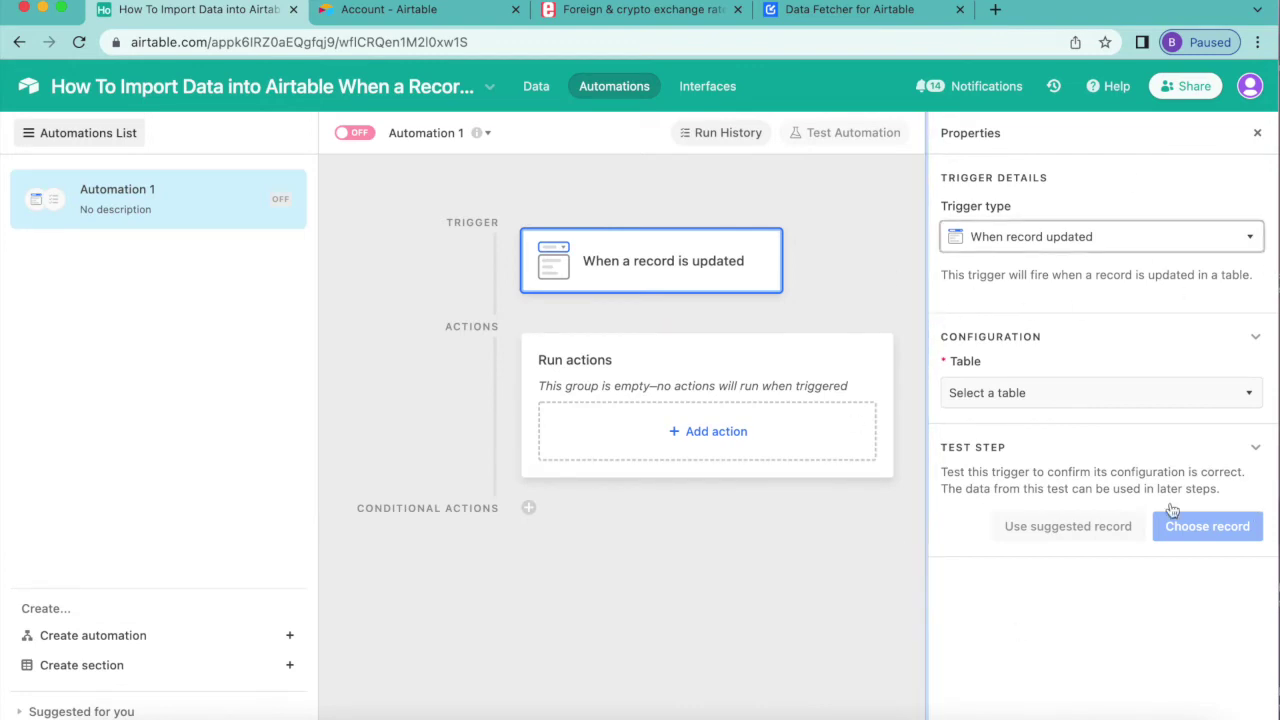
# Set the trigger to Table Rates, View Grid view, watching only the Currency field.
pyautogui.click(1003, 392)
pyautogui.click(1000, 460)
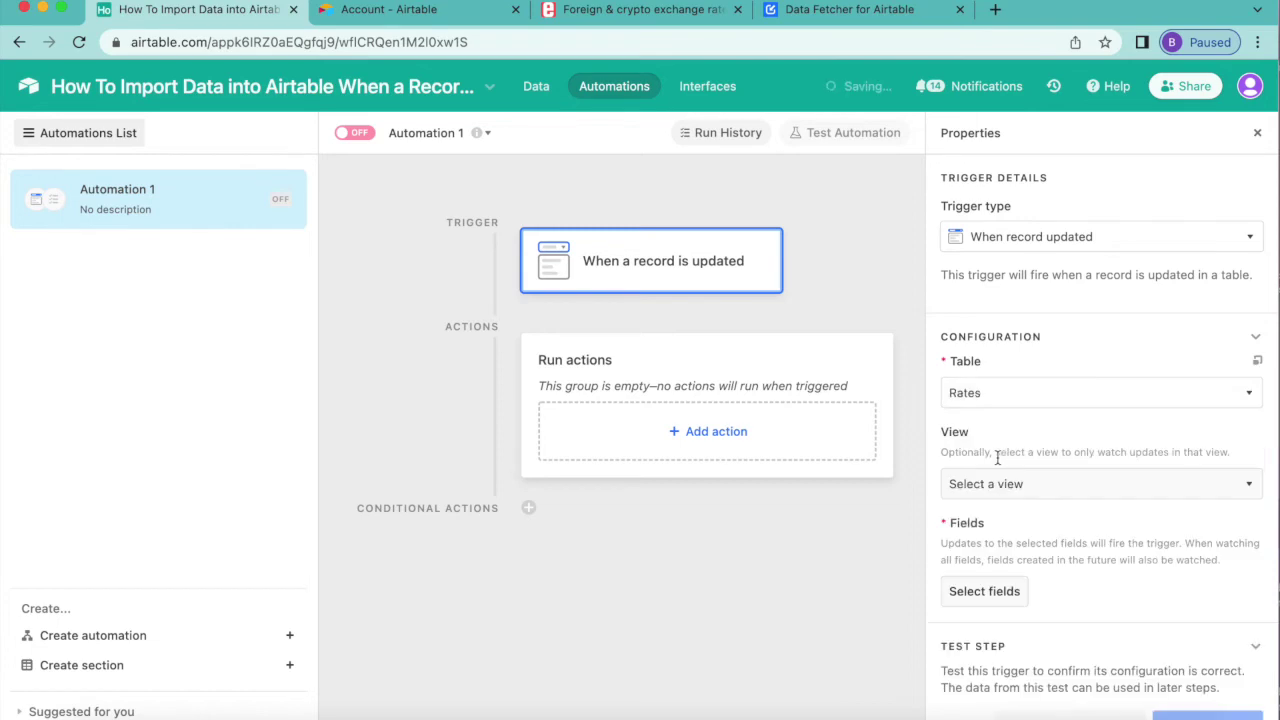
pyautogui.click(1018, 483)
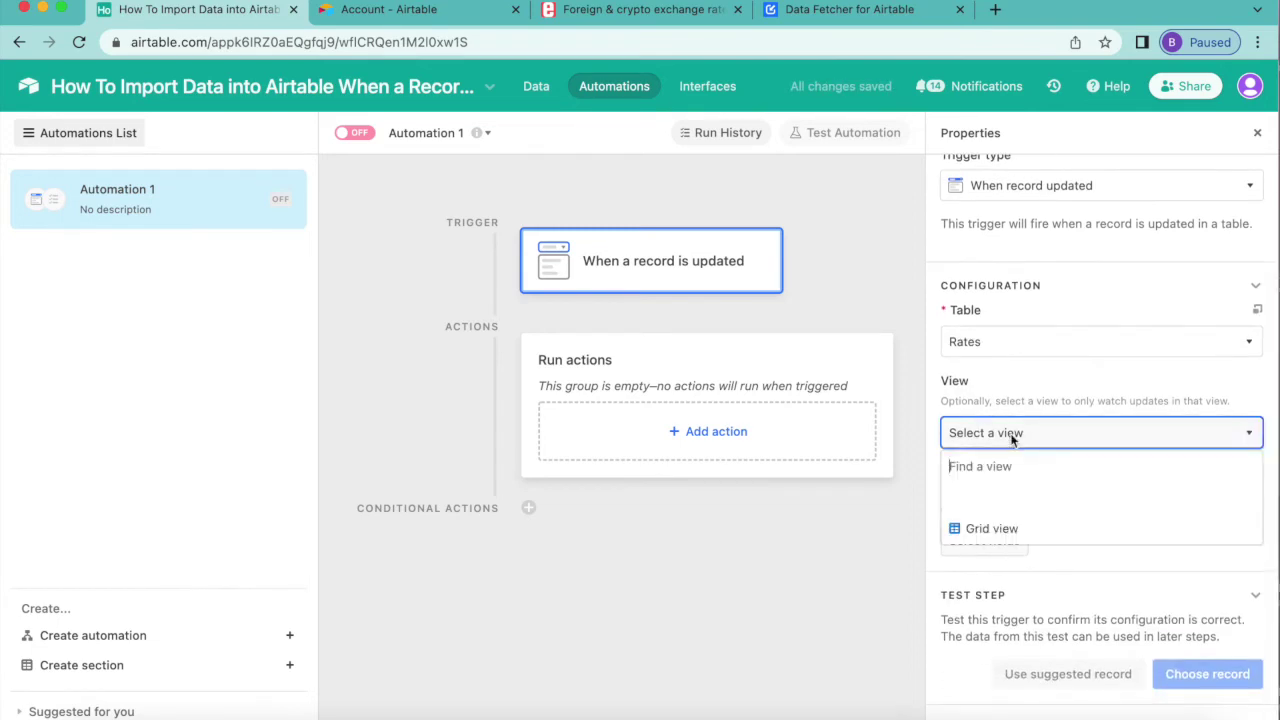
pyautogui.click(998, 532)
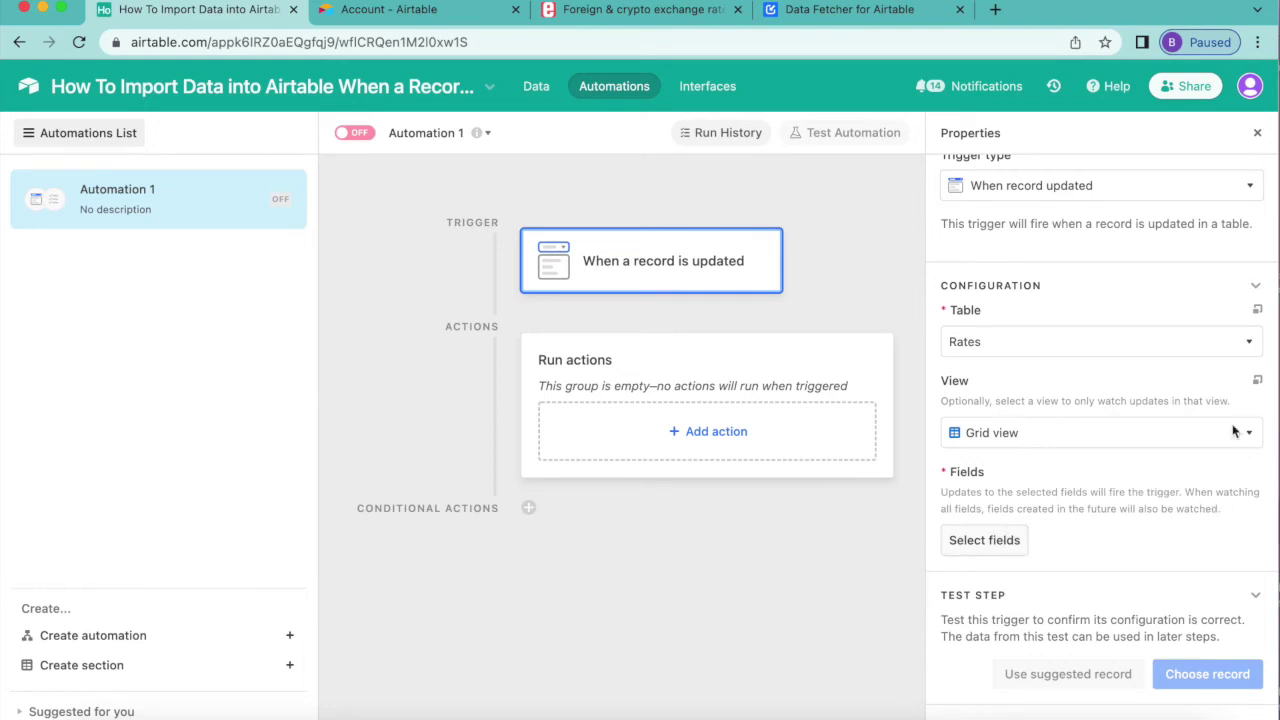
pyautogui.click(986, 550)
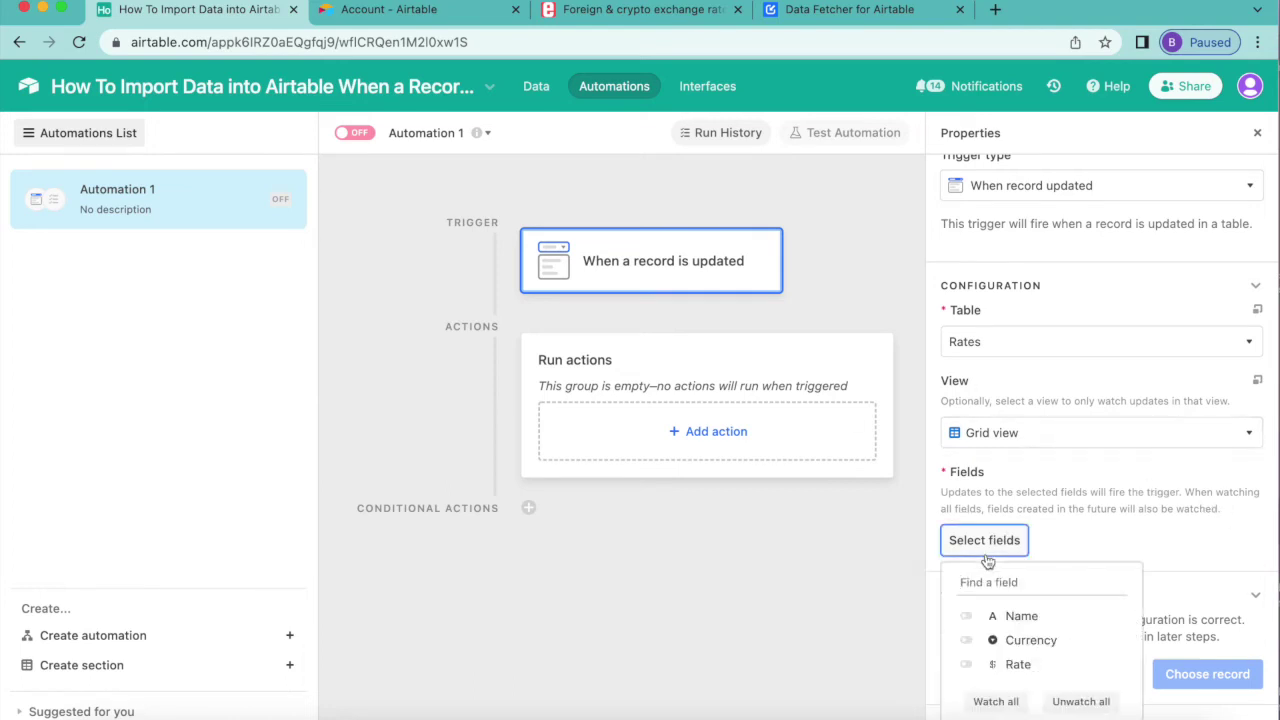
pyautogui.click(1028, 643)
pyautogui.click(1091, 533)
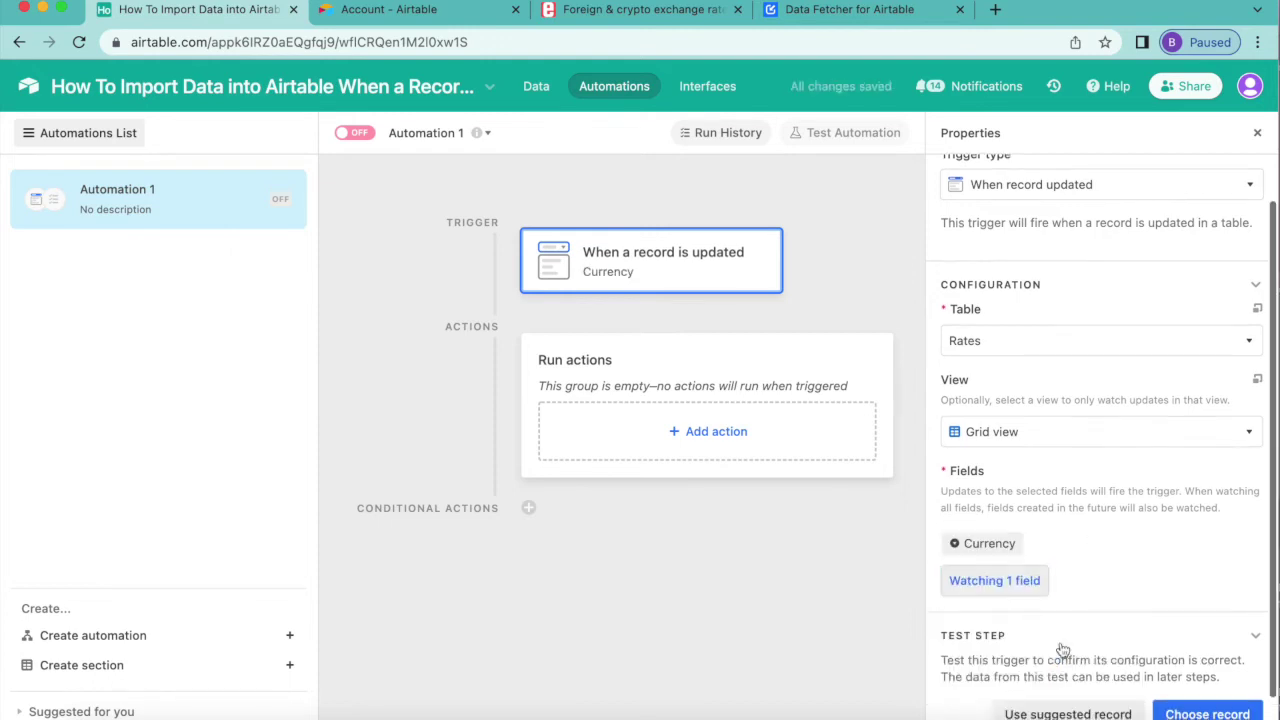
pyautogui.scroll(-1, 925, 599)
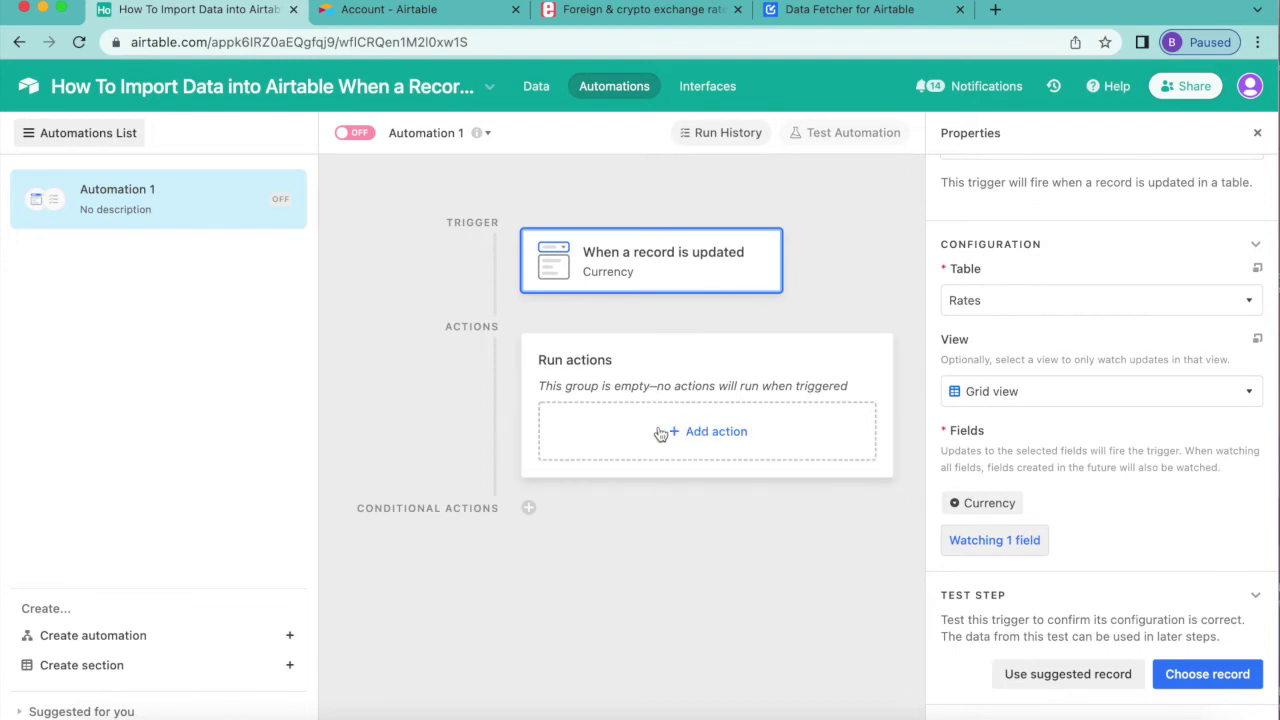
pyautogui.click(716, 435)
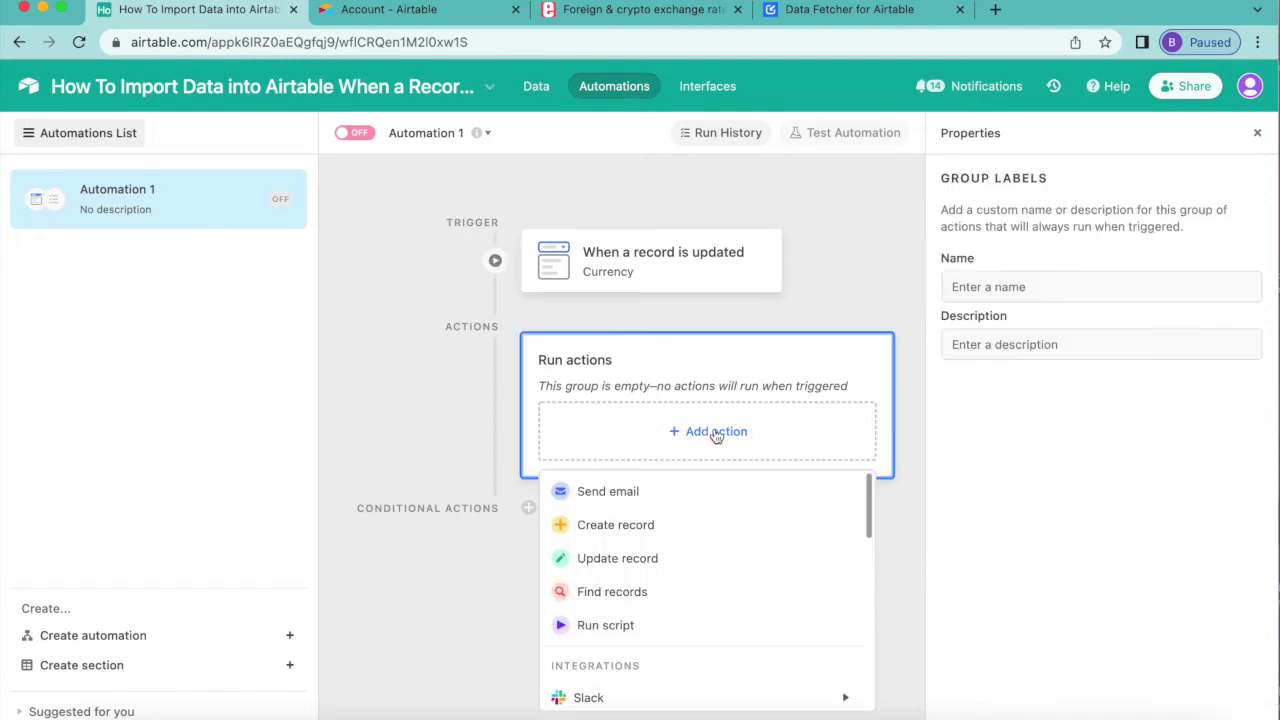
# Add a Run script action, replacing the console.log starter code with the webhook URL on line 2.
pyautogui.click(641, 626)
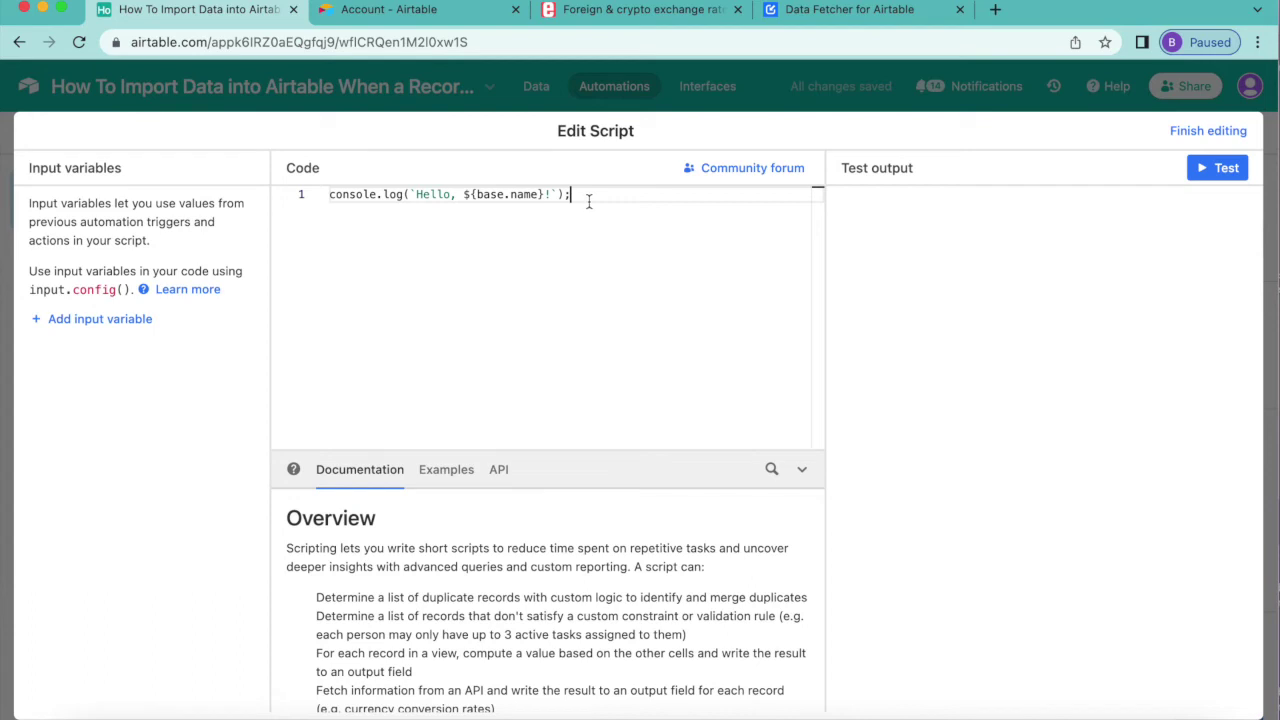
pyautogui.click(287, 191)
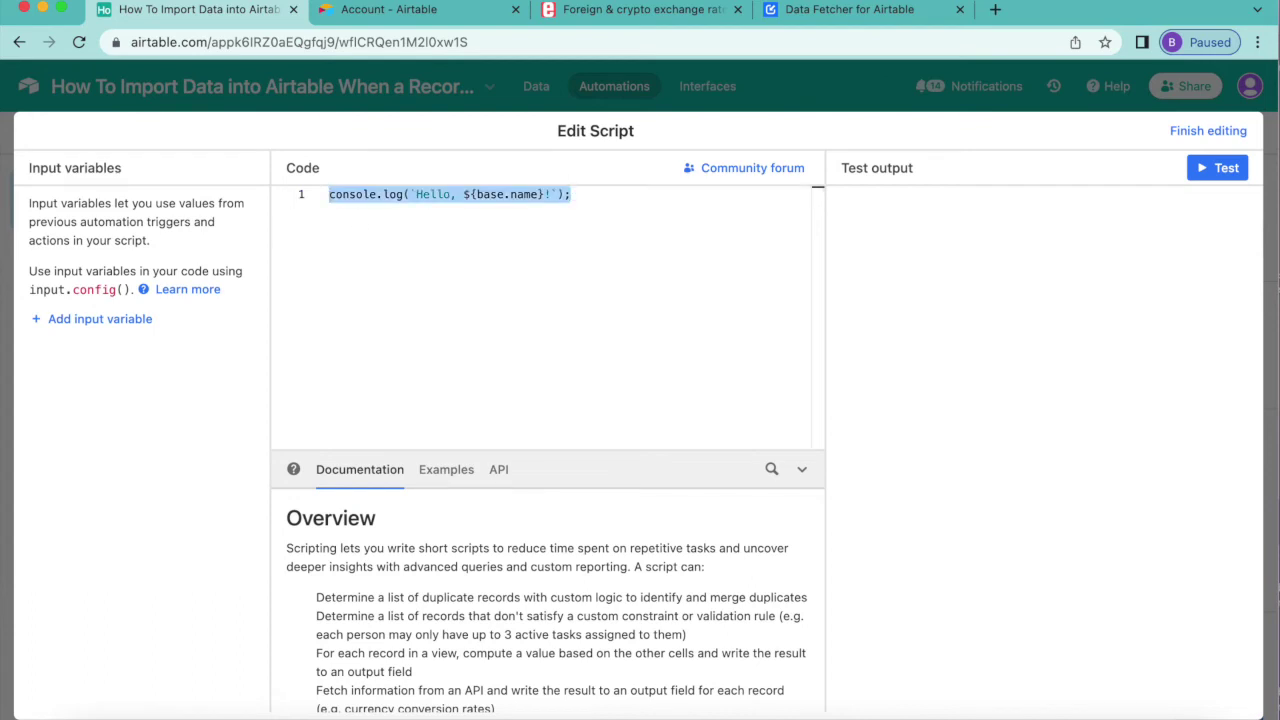
pyautogui.press('BackSpace')
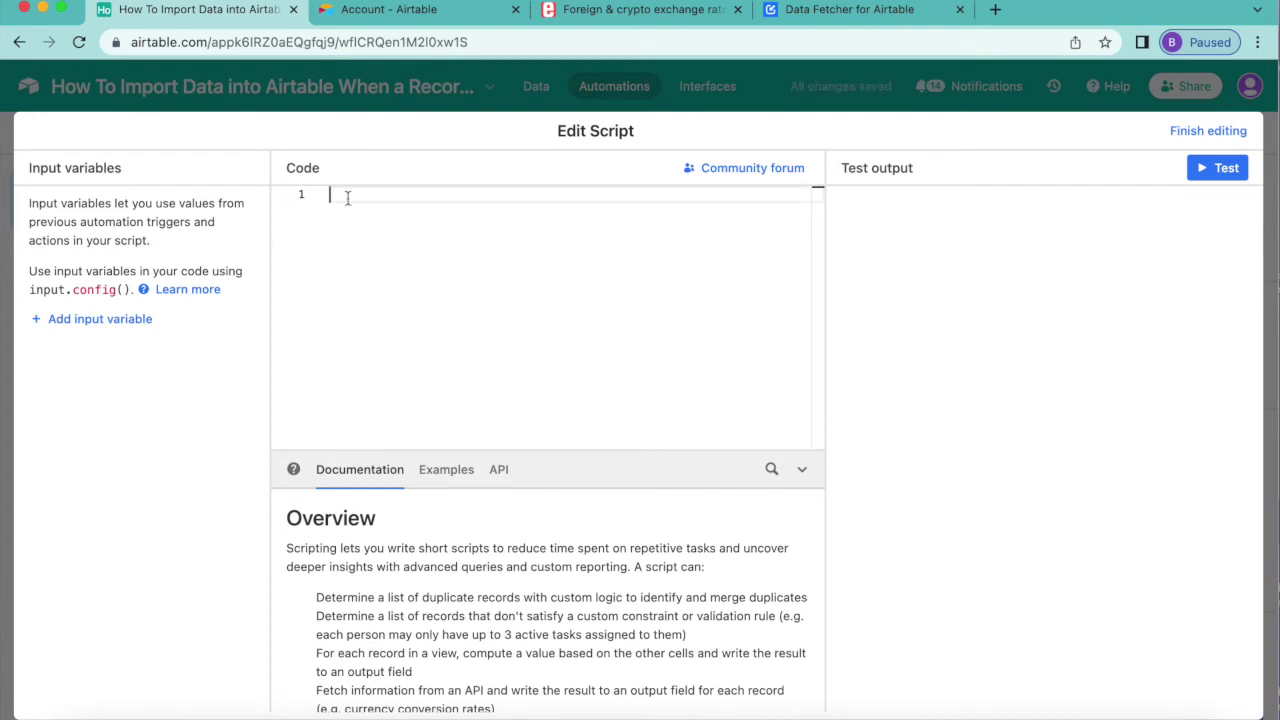
pyautogui.press('Return')
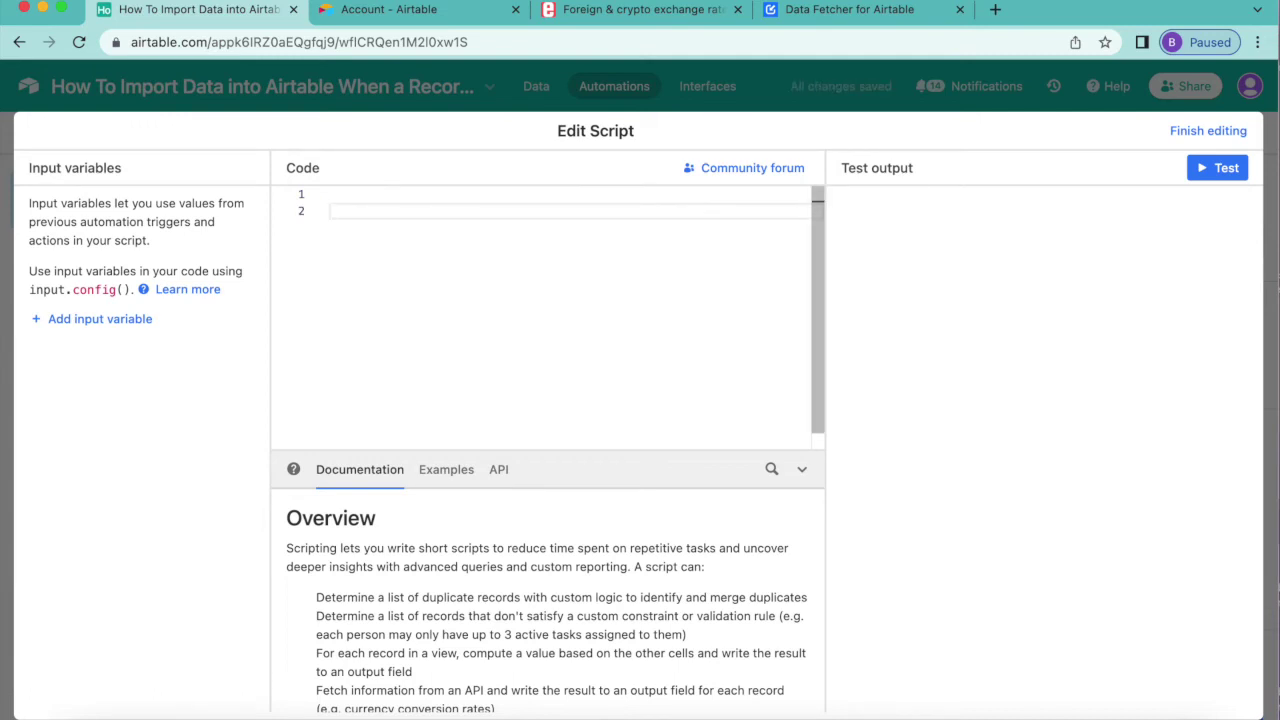
pyautogui.press('super+v')
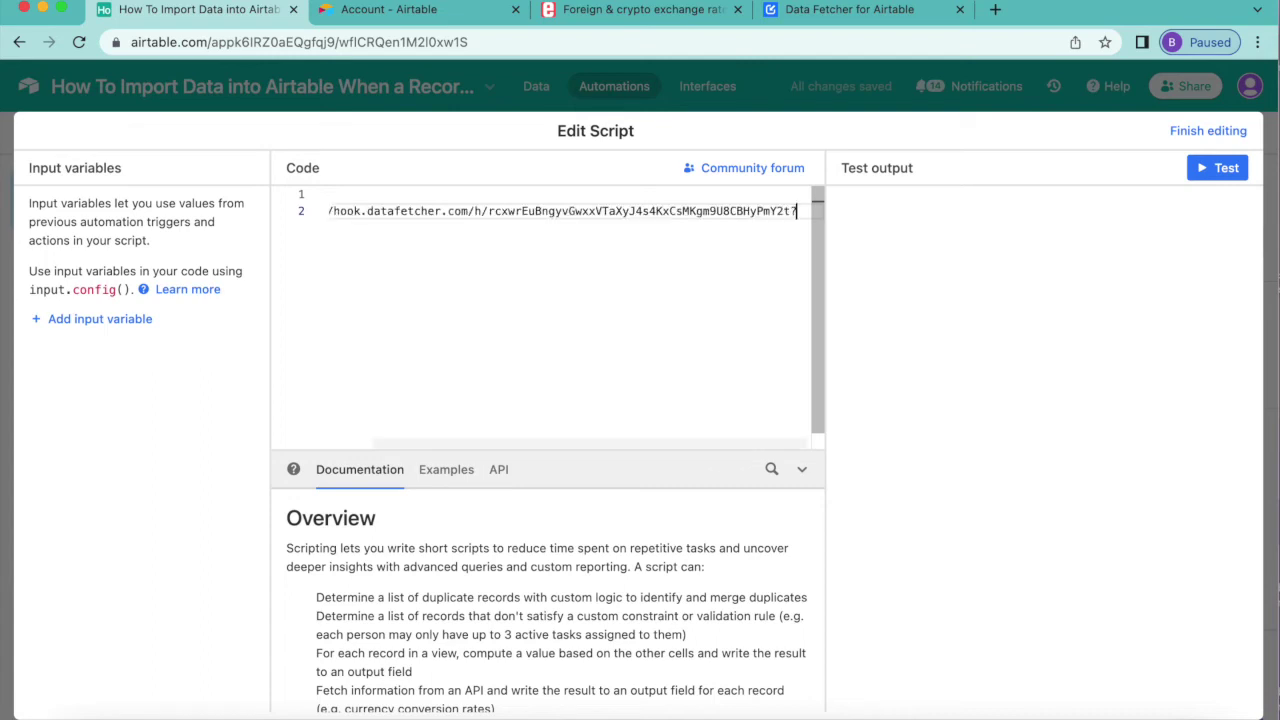
pyautogui.hscroll(-5, 363, 386)
pyautogui.click(432, 192)
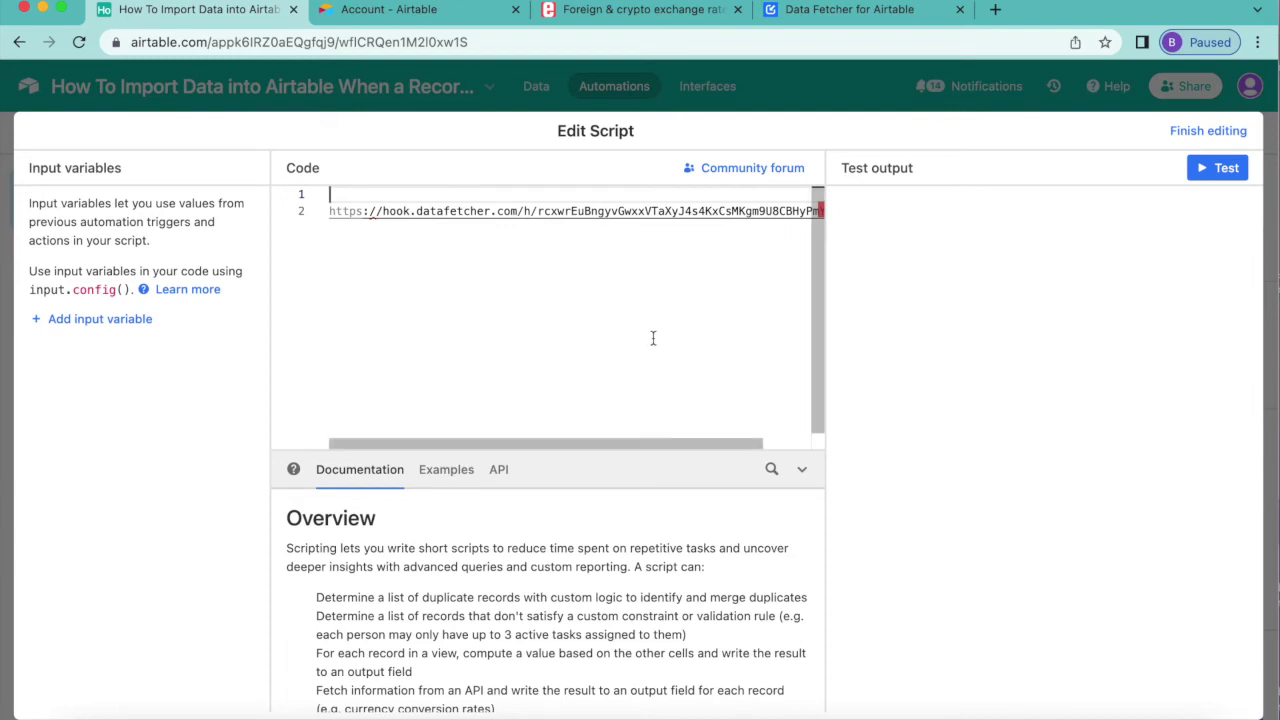
pyautogui.click(870, 12)
# Find the tutorial's 'Copy this script' section and select its await fetch line.
pyautogui.scroll(20, 838, 213)
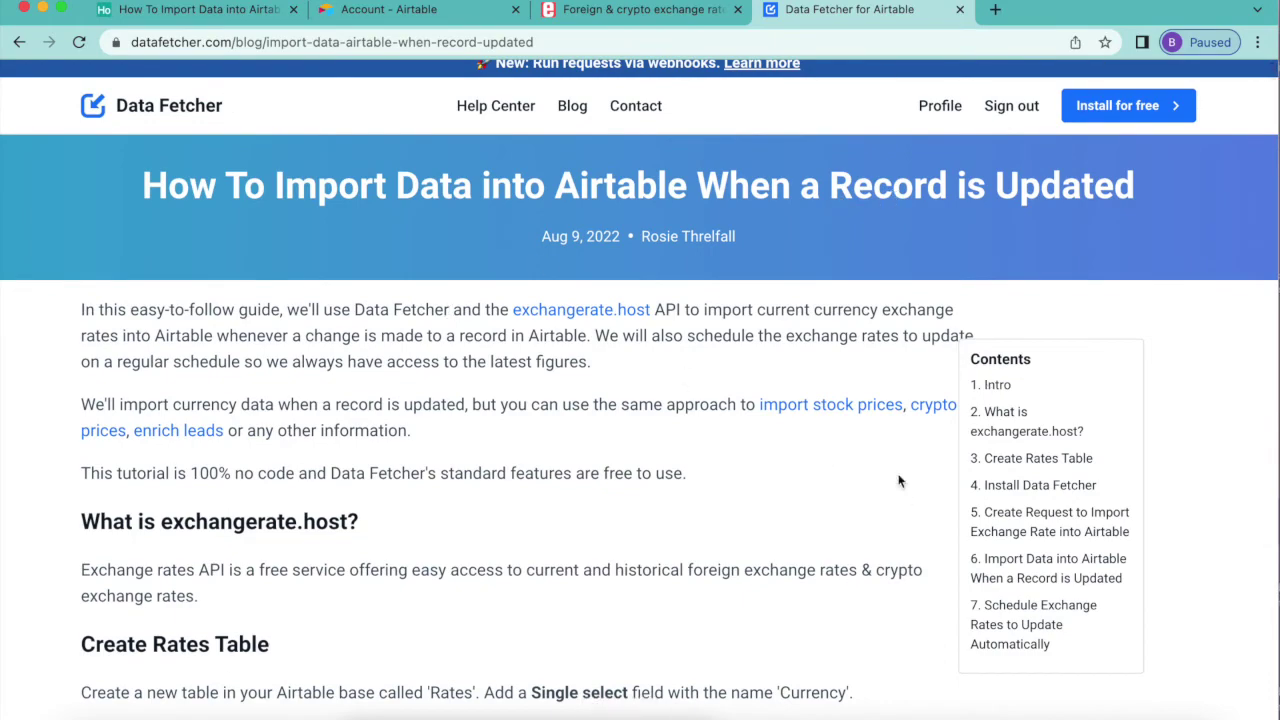
pyautogui.scroll(-20, 478, 390)
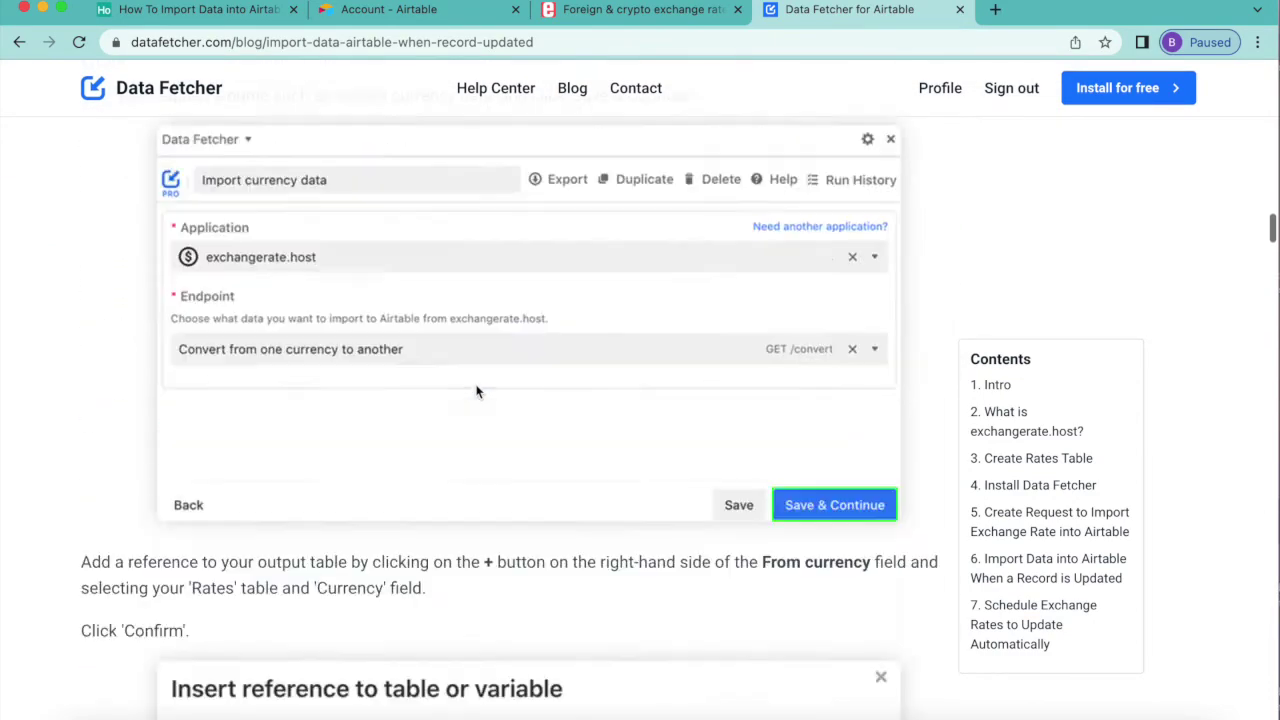
pyautogui.scroll(-20, 478, 390)
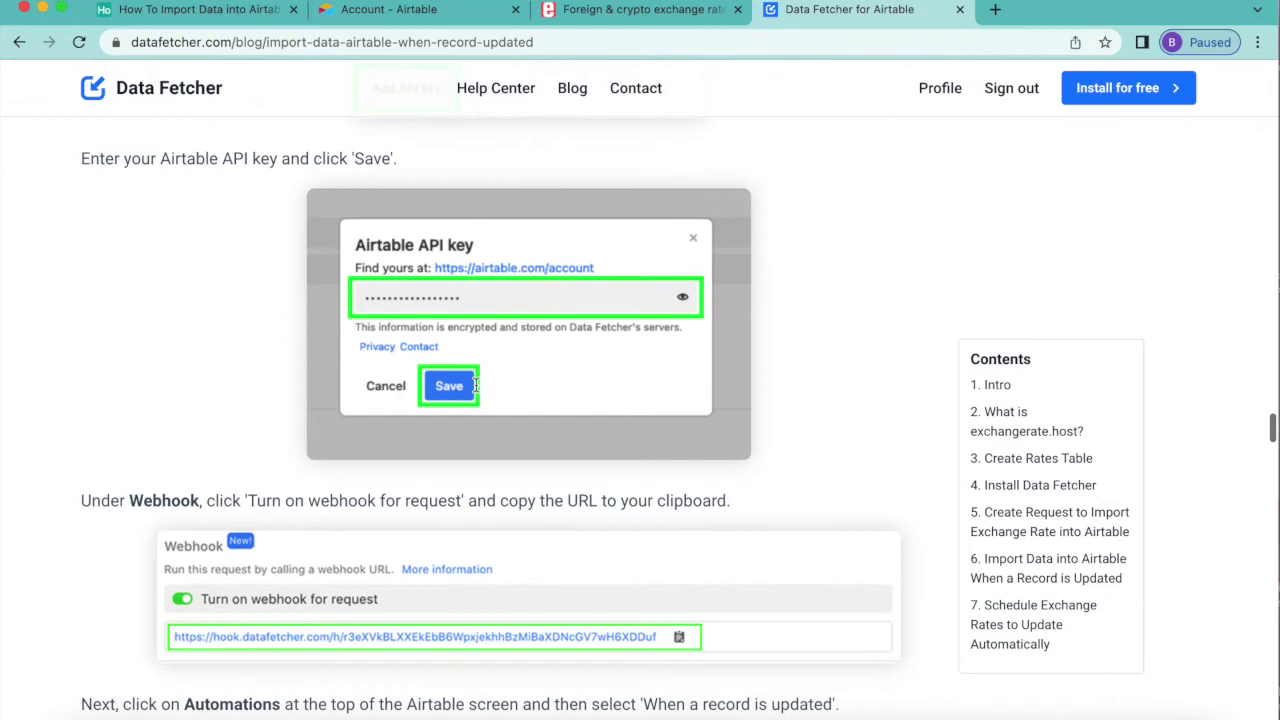
pyautogui.scroll(-20, 478, 390)
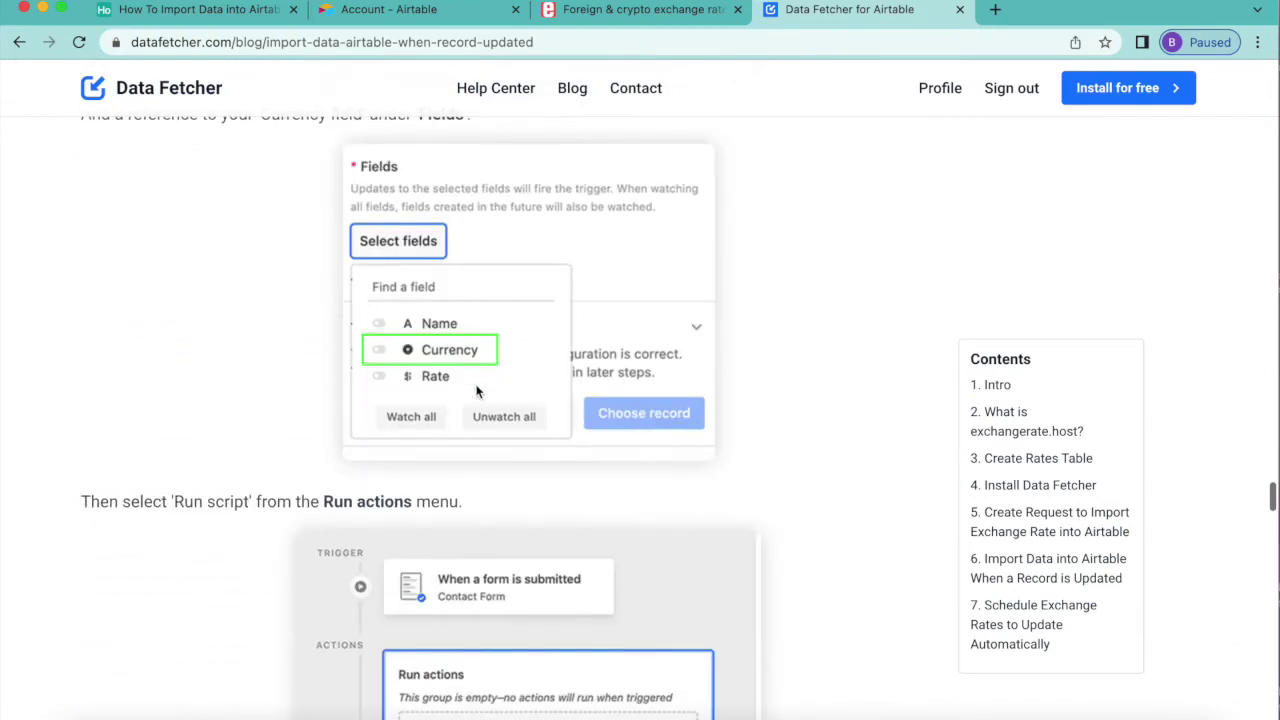
pyautogui.scroll(-8, 478, 390)
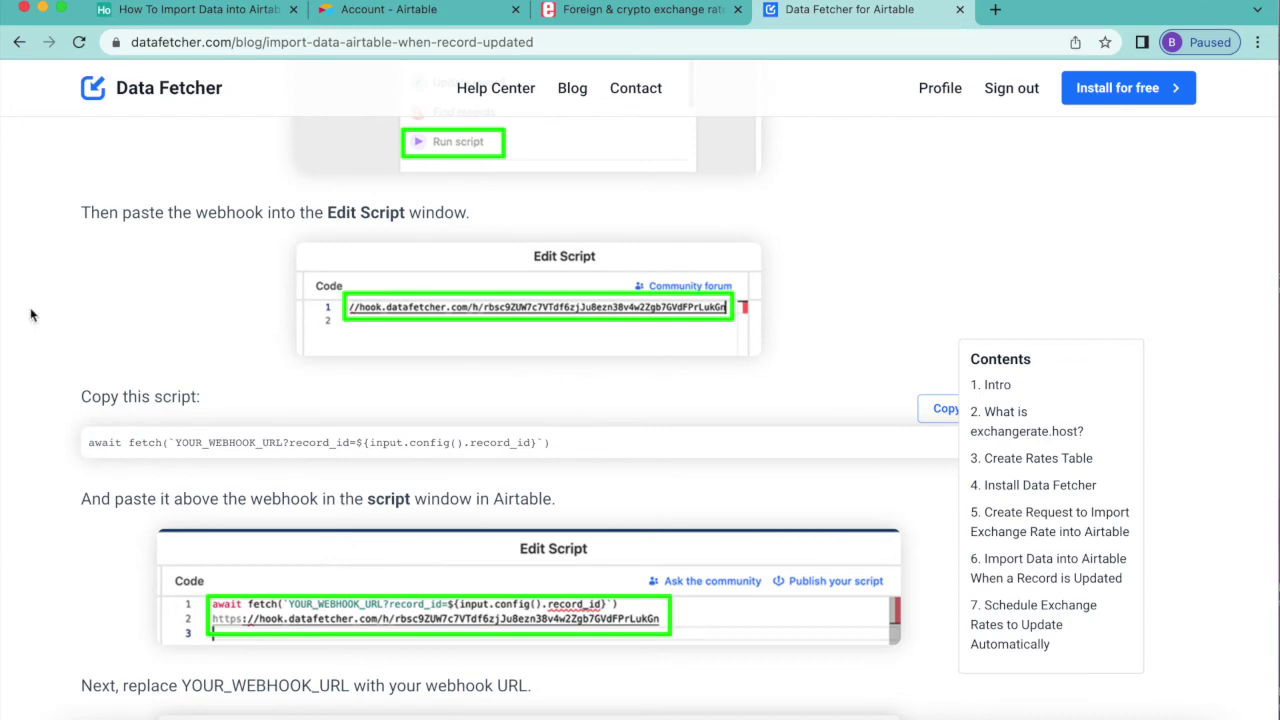
pyautogui.moveTo(571, 447); pyautogui.dragTo(89, 442)
pyautogui.press('super+c')
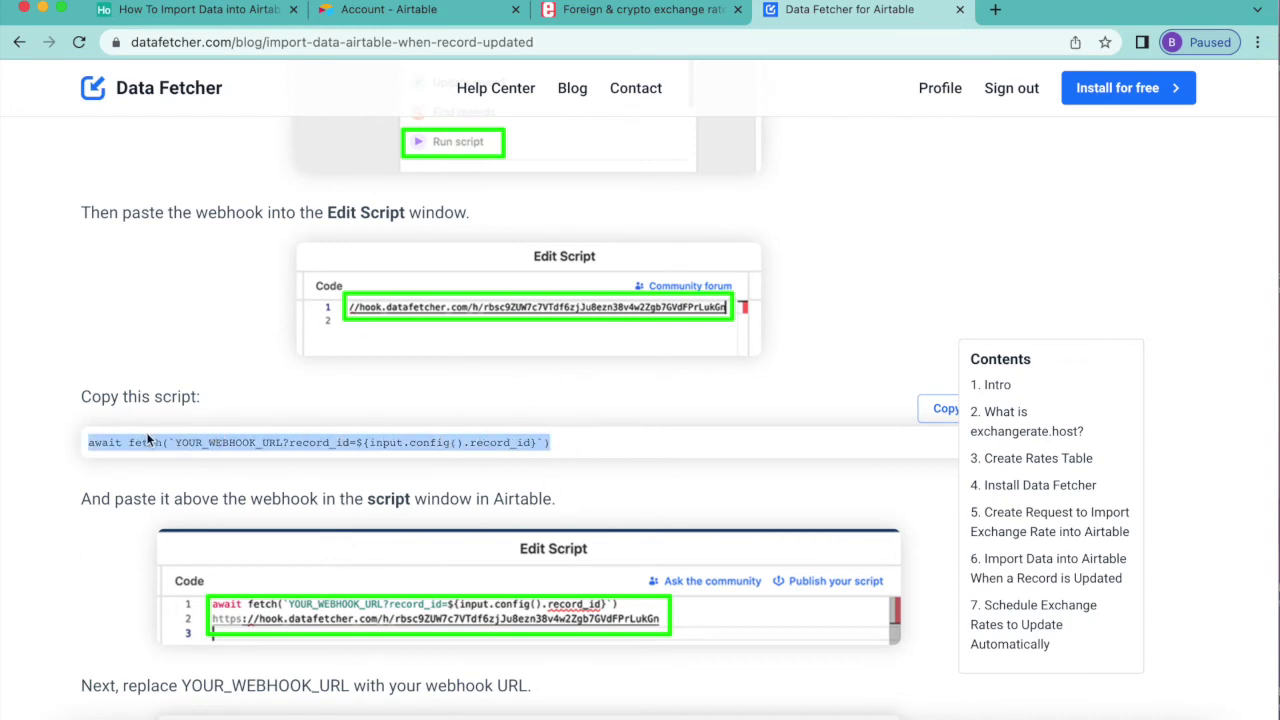
pyautogui.click(215, 12)
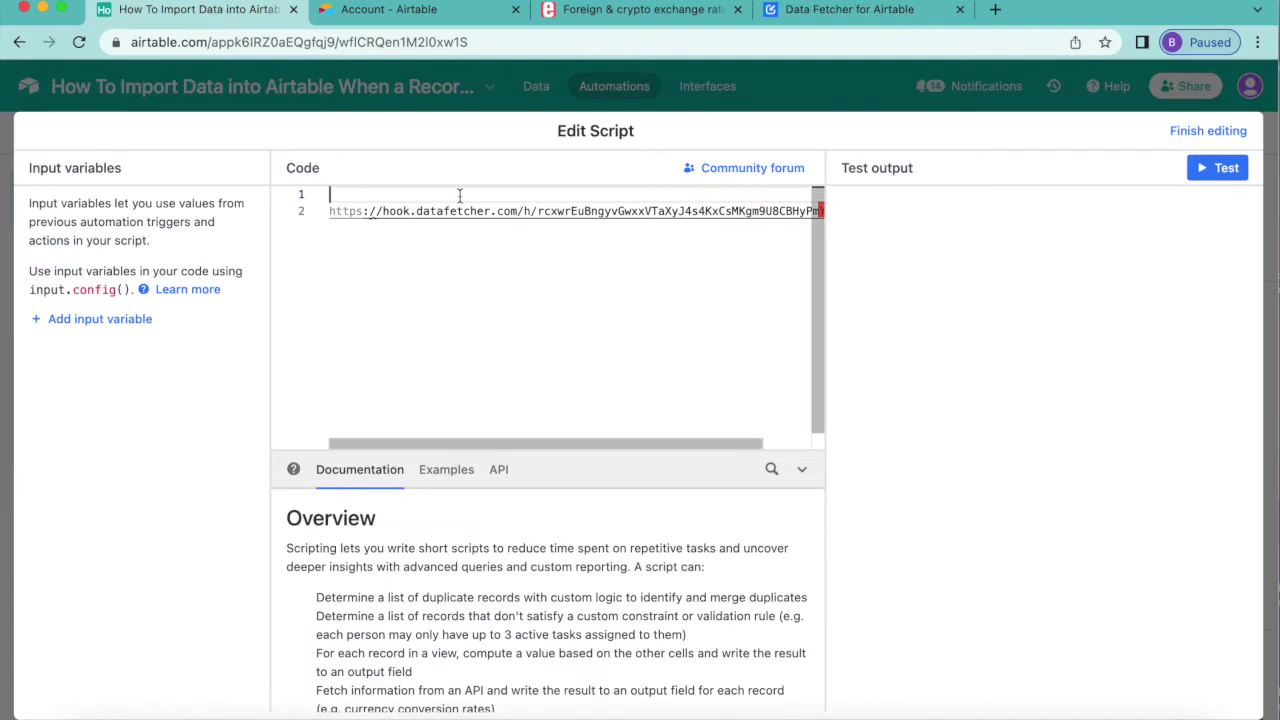
# Paste the await fetch line, delete the leftover URL, and replace YOUR_WEBHOOK_URL with the webhook URL.
pyautogui.press('super+v')
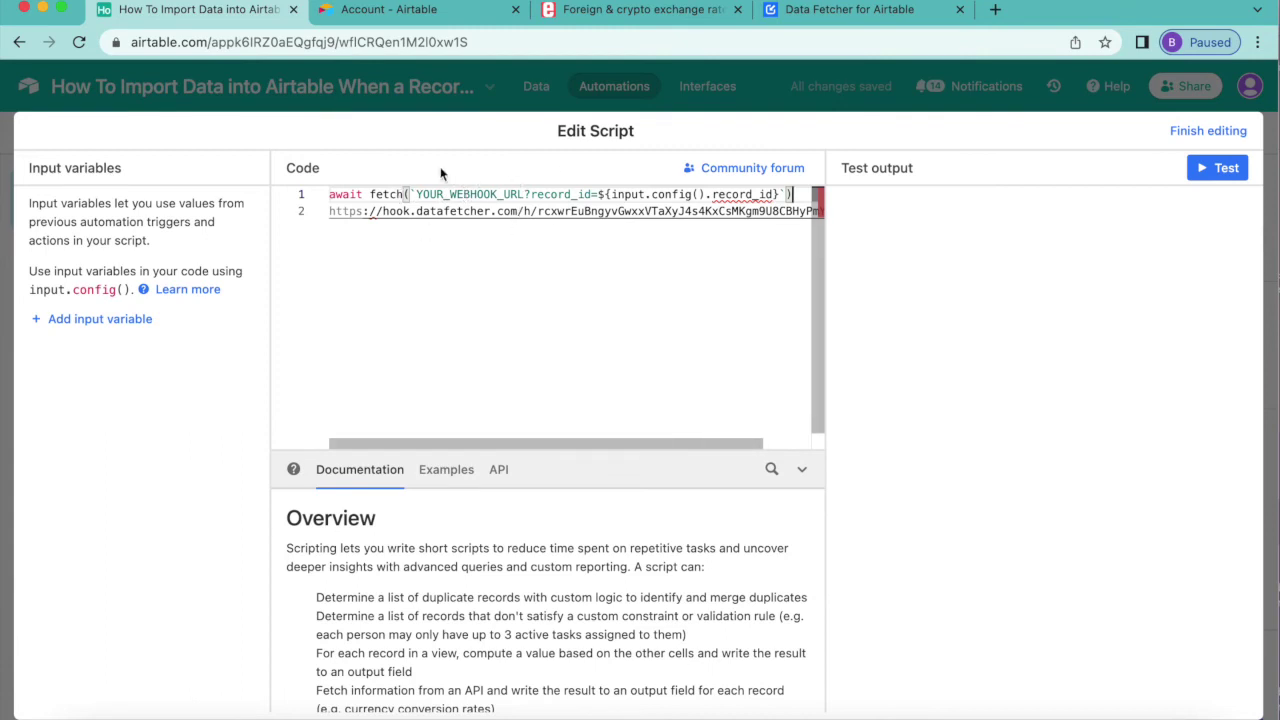
pyautogui.moveTo(330, 212)
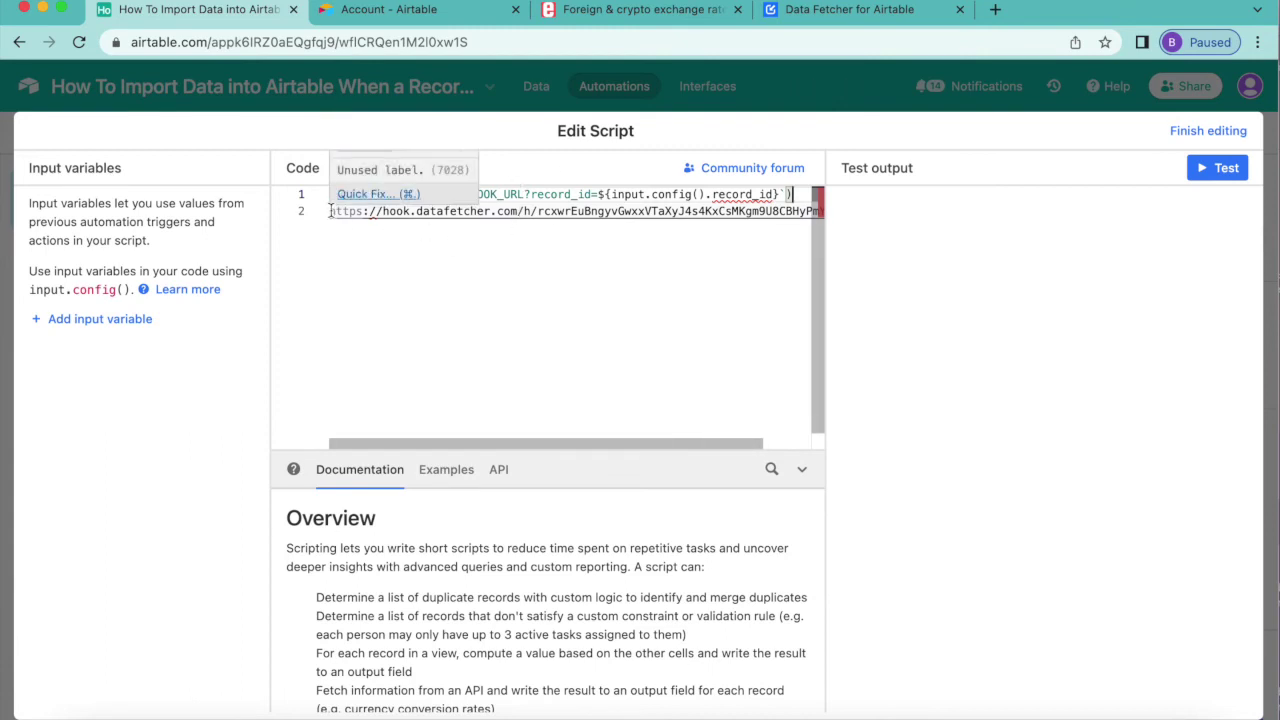
pyautogui.moveTo(333, 212); pyautogui.dragTo(792, 215)
pyautogui.press('BackSpace')
pyautogui.click(415, 194)
pyautogui.moveTo(418, 194); pyautogui.dragTo(527, 194)
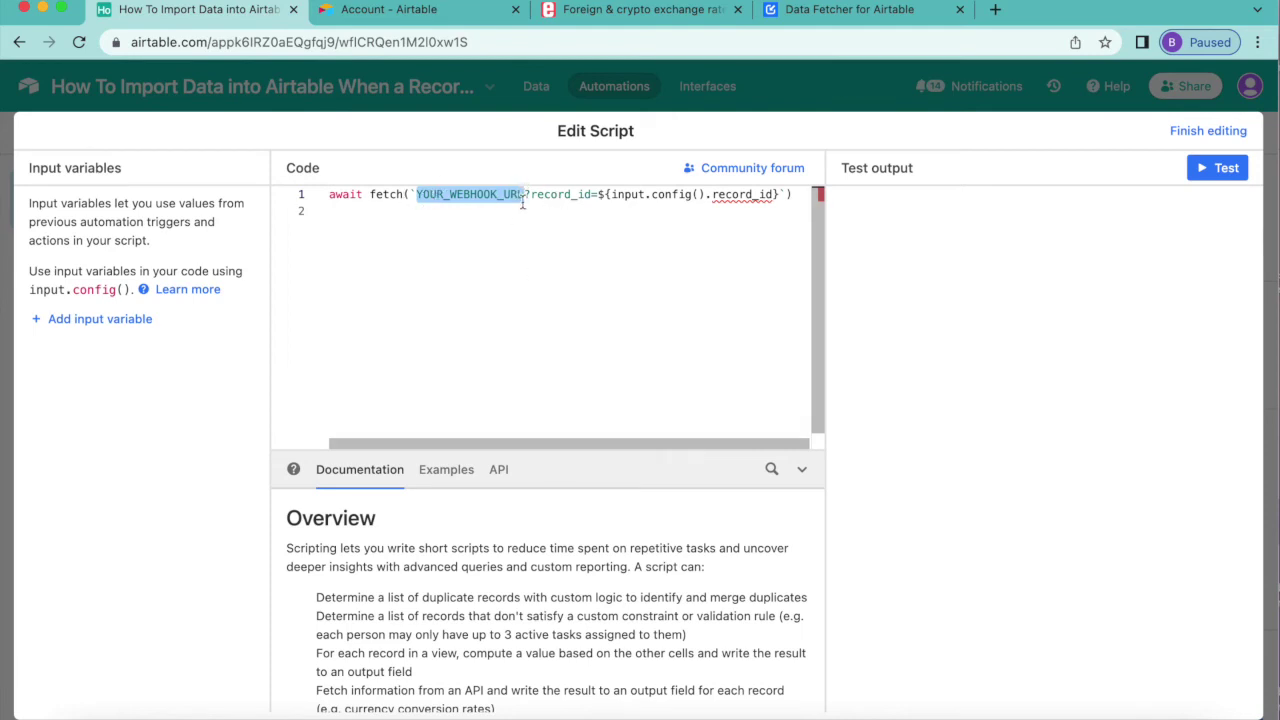
pyautogui.press('super+v')
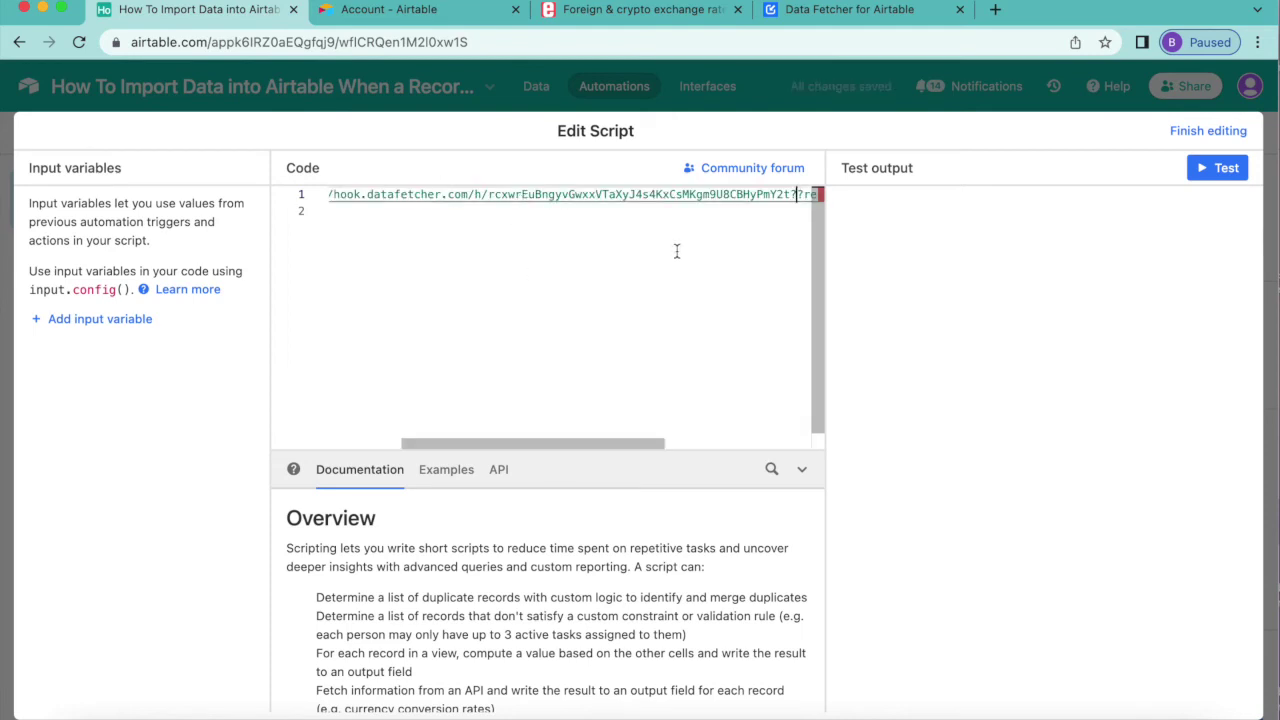
pyautogui.hscroll(-3, 700, 220)
pyautogui.hscroll(5, 770, 263)
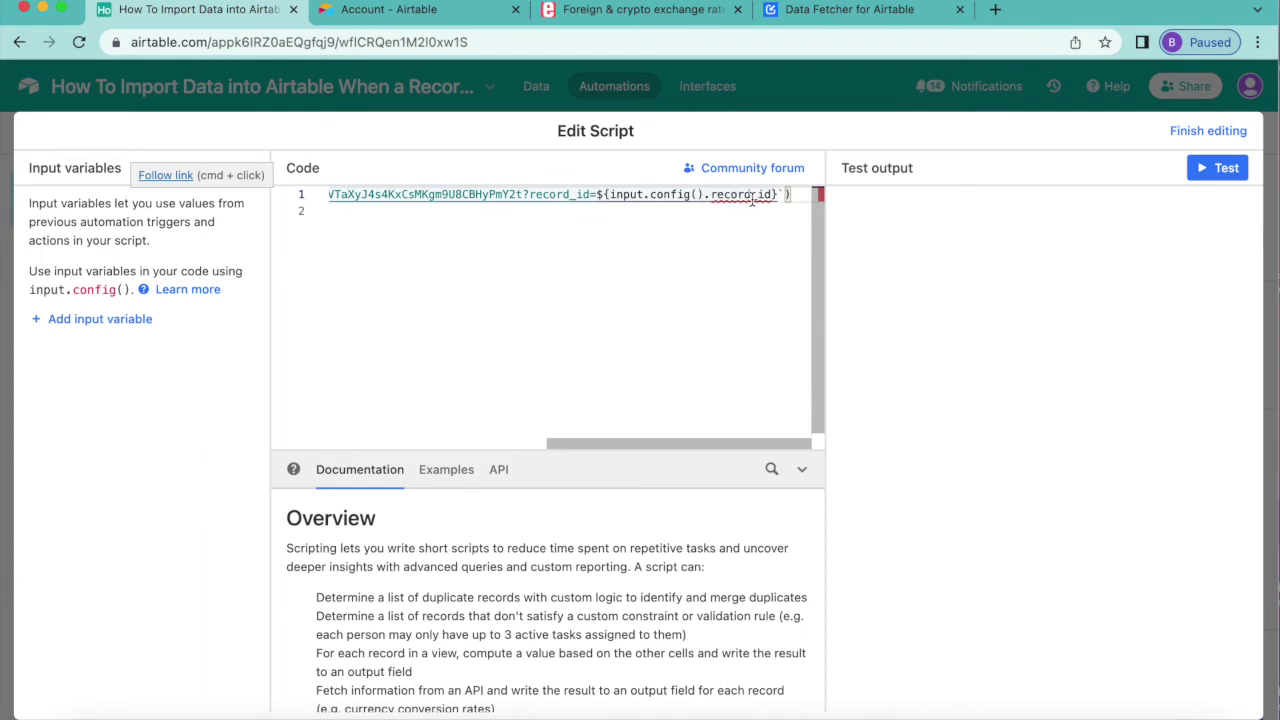
# Add a script input variable record_id with value Airtable record ID.
pyautogui.click(116, 319)
pyautogui.write('record_id')
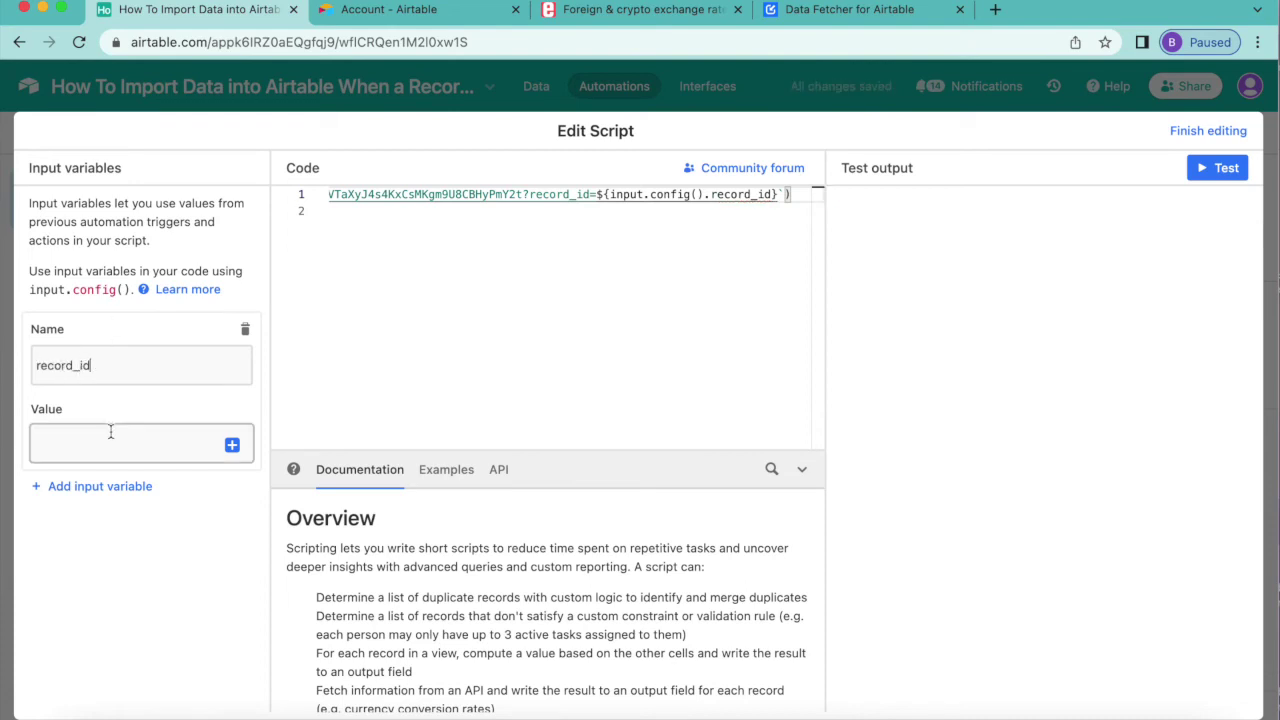
pyautogui.click(232, 446)
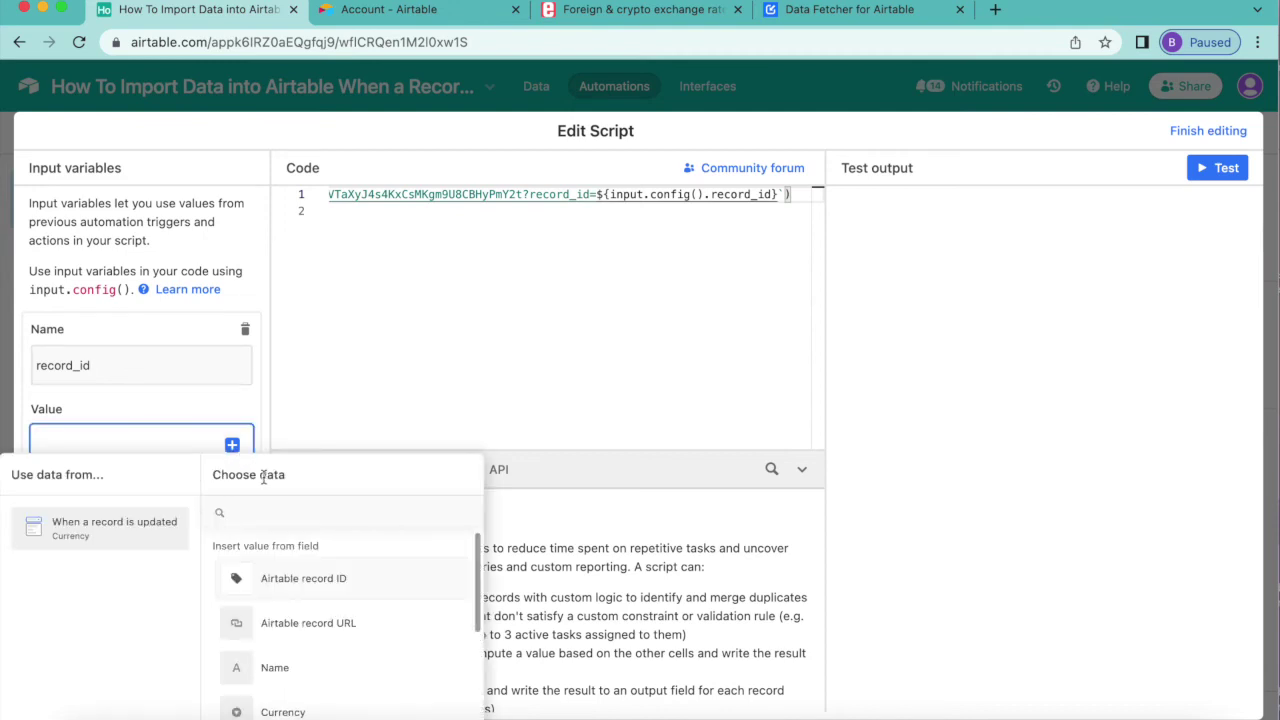
pyautogui.click(346, 580)
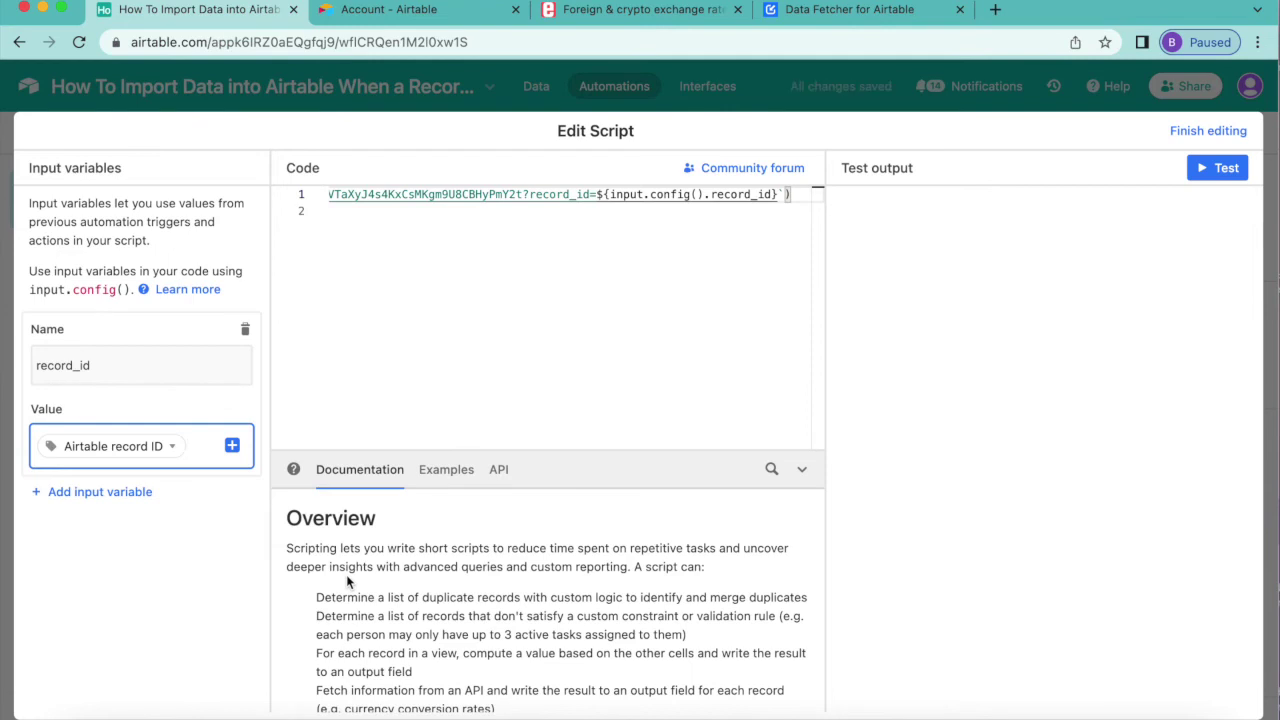
# Run the script tests using the BRL record, then close the script editor.
pyautogui.click(1217, 168)
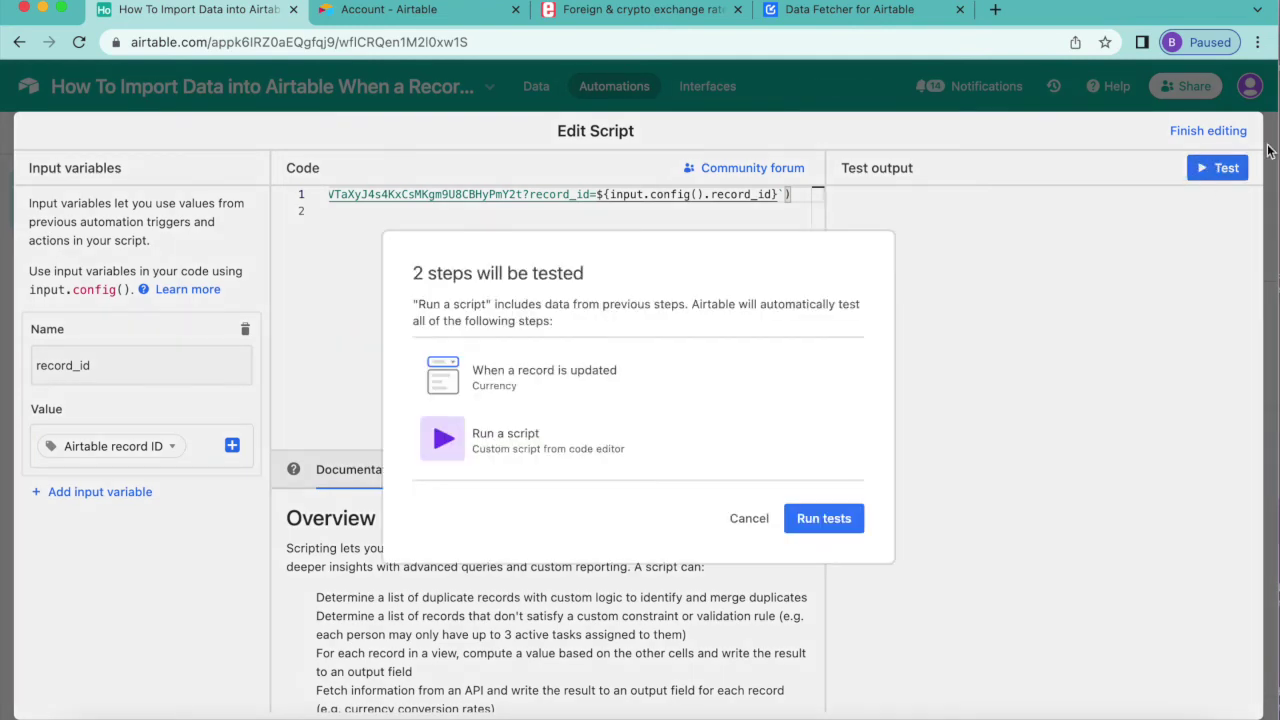
pyautogui.click(818, 520)
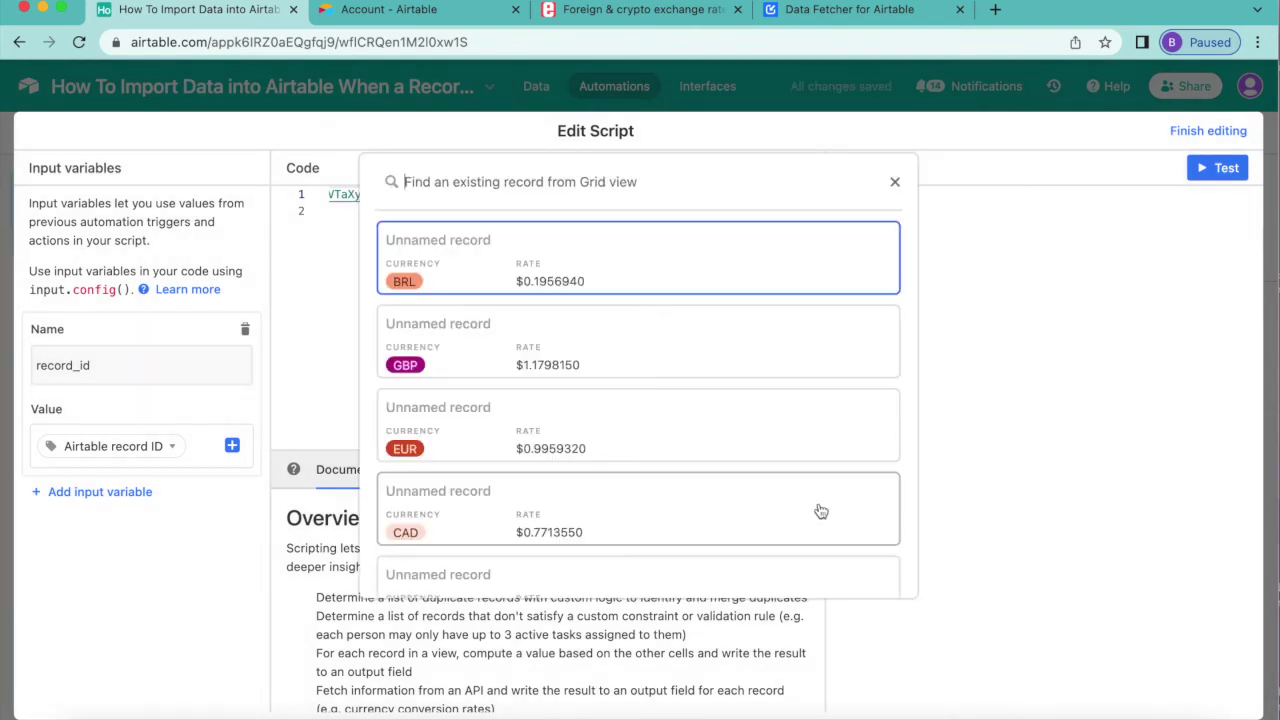
pyautogui.click(551, 258)
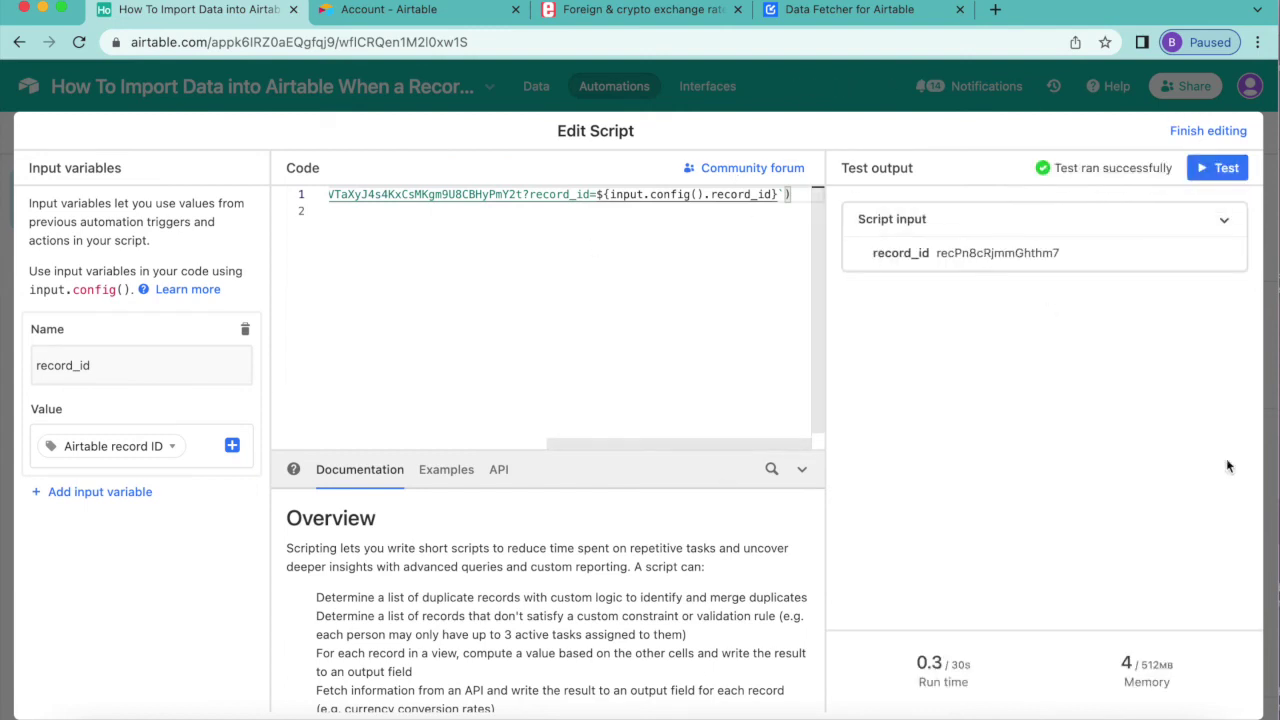
pyautogui.click(1227, 135)
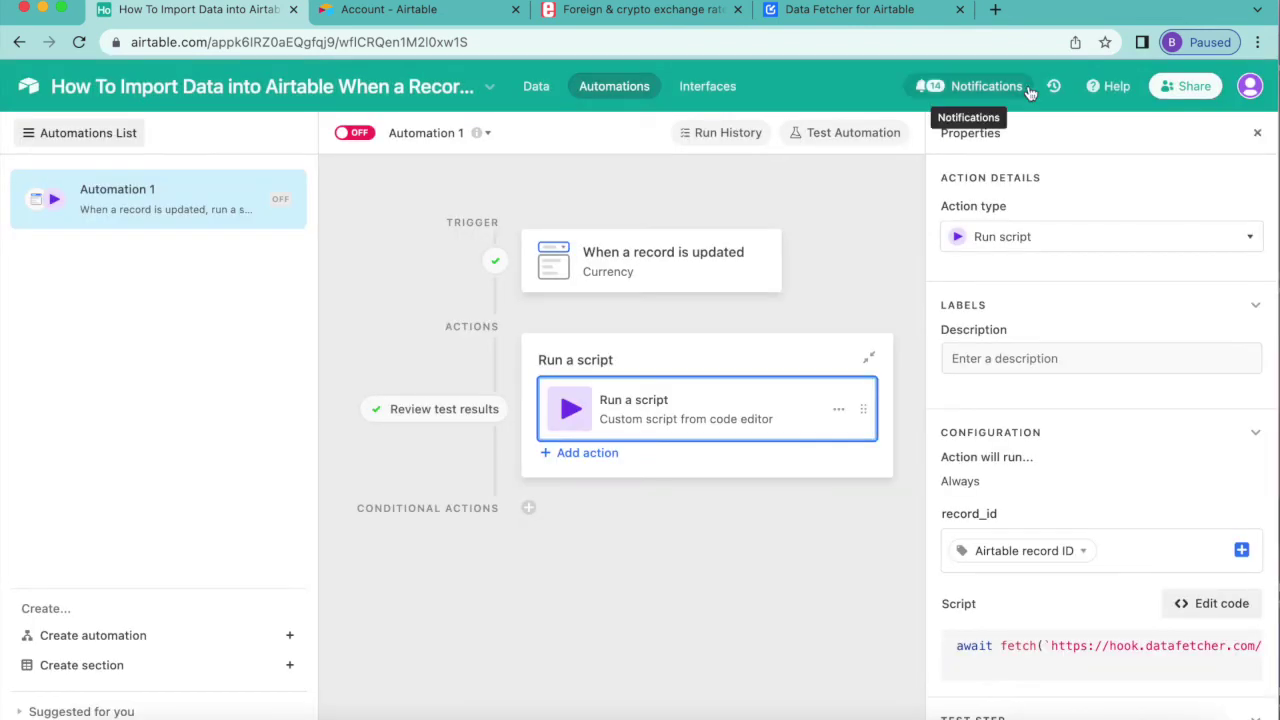
# Turn Automation 1 on and return to the Rates table data.
pyautogui.click(355, 132)
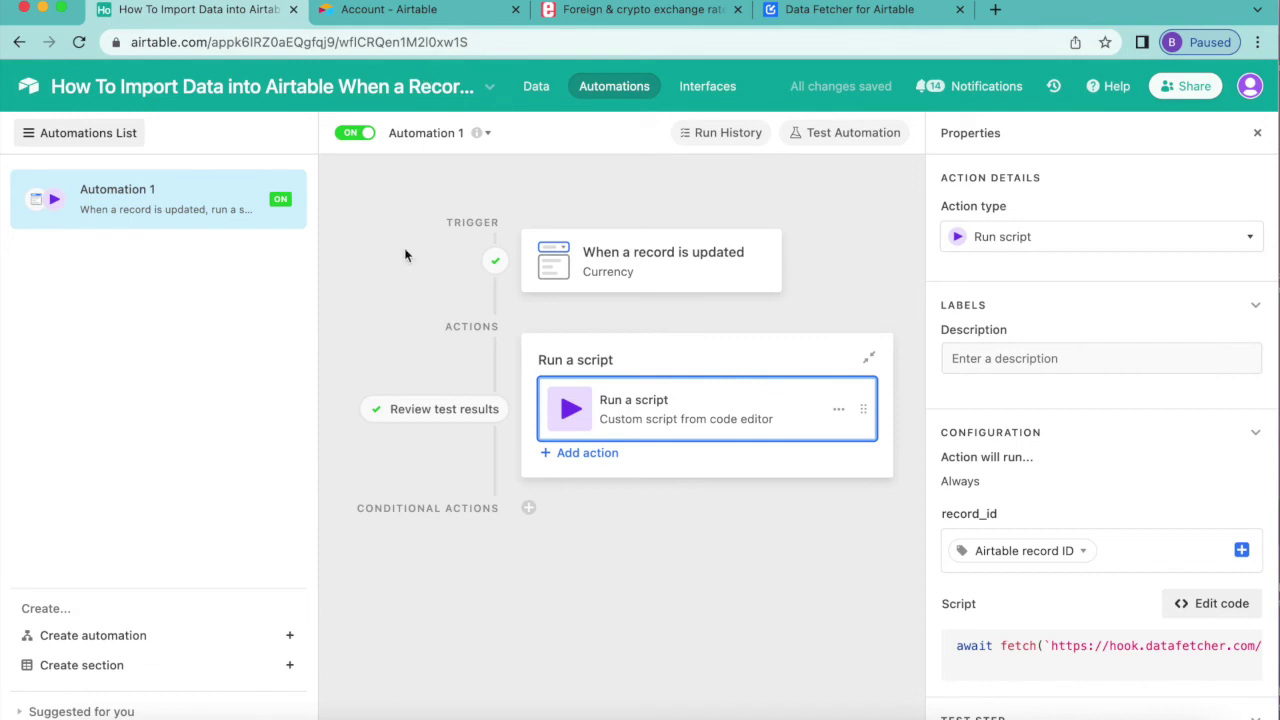
pyautogui.click(536, 88)
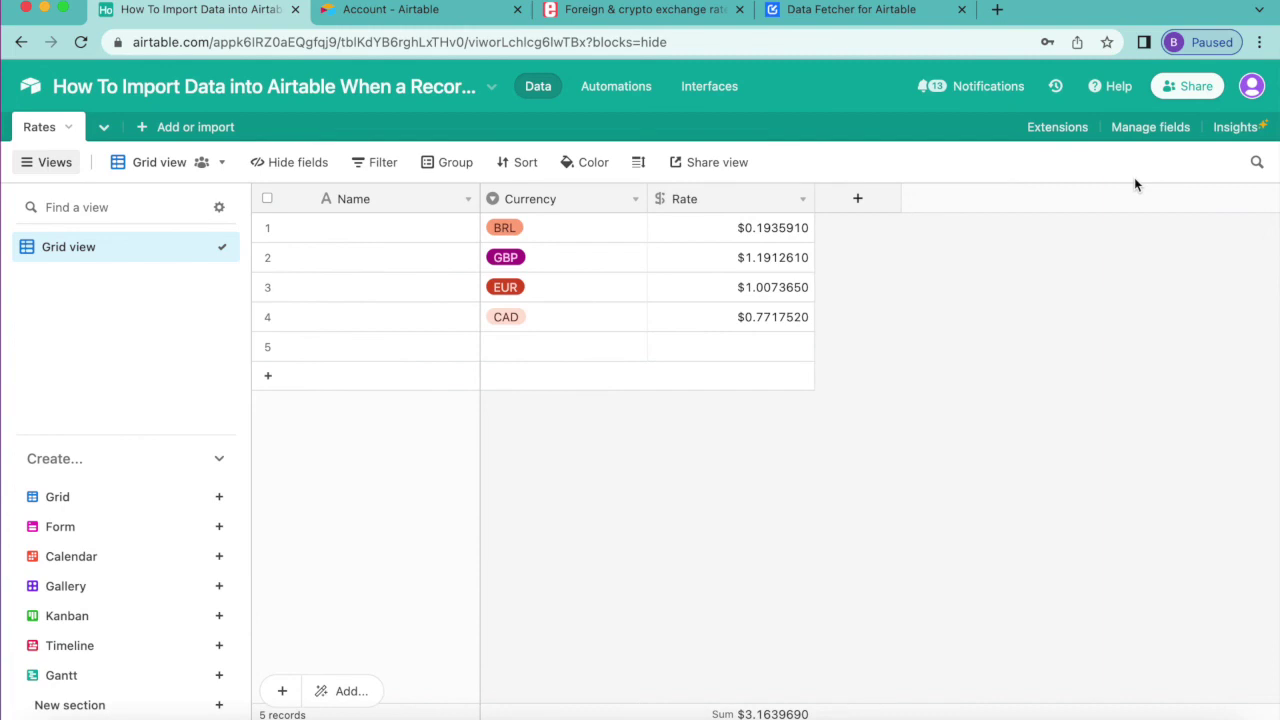
# Open the Fetch currency data request in the fullscreen Data Fetcher extension.
pyautogui.click(1057, 127)
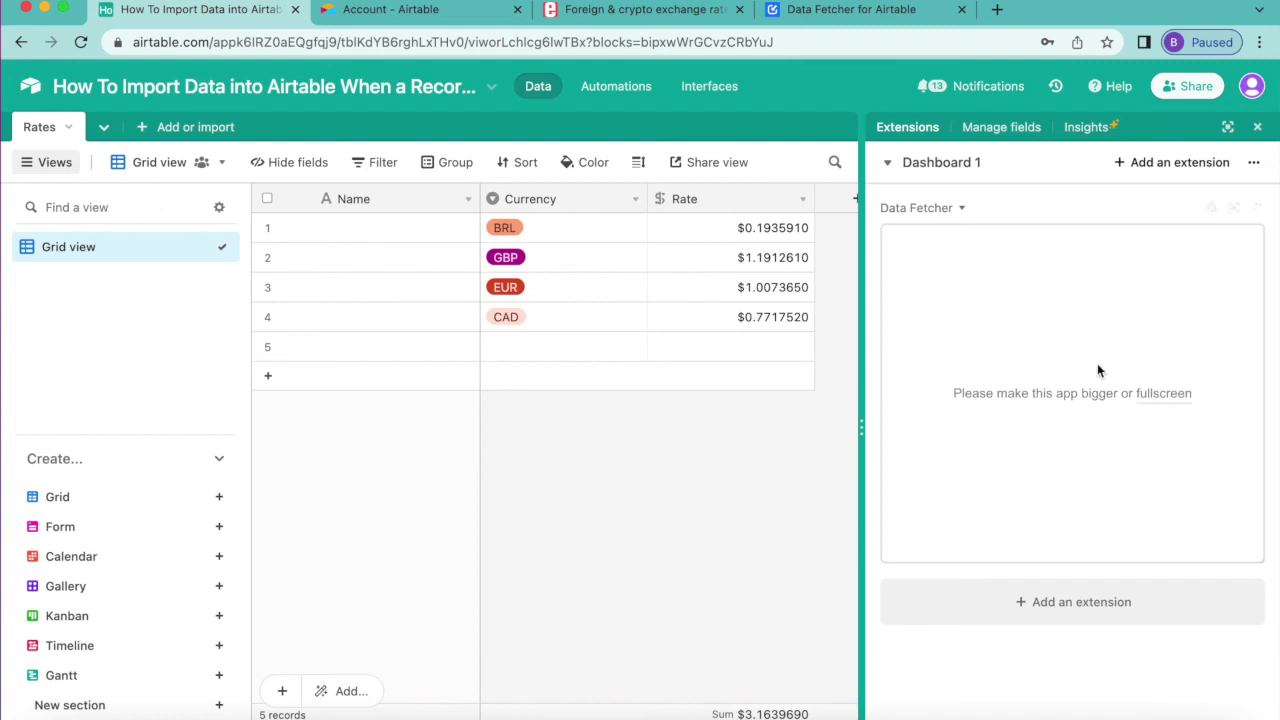
pyautogui.click(1157, 394)
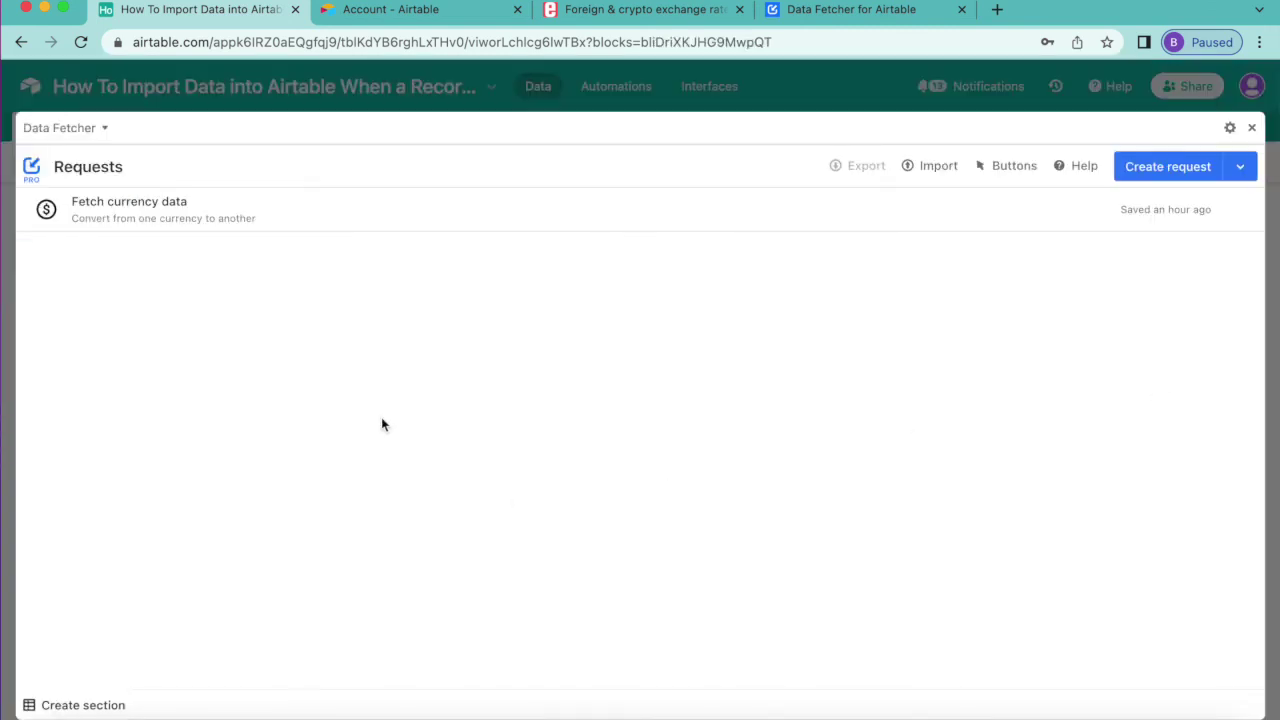
pyautogui.click(165, 215)
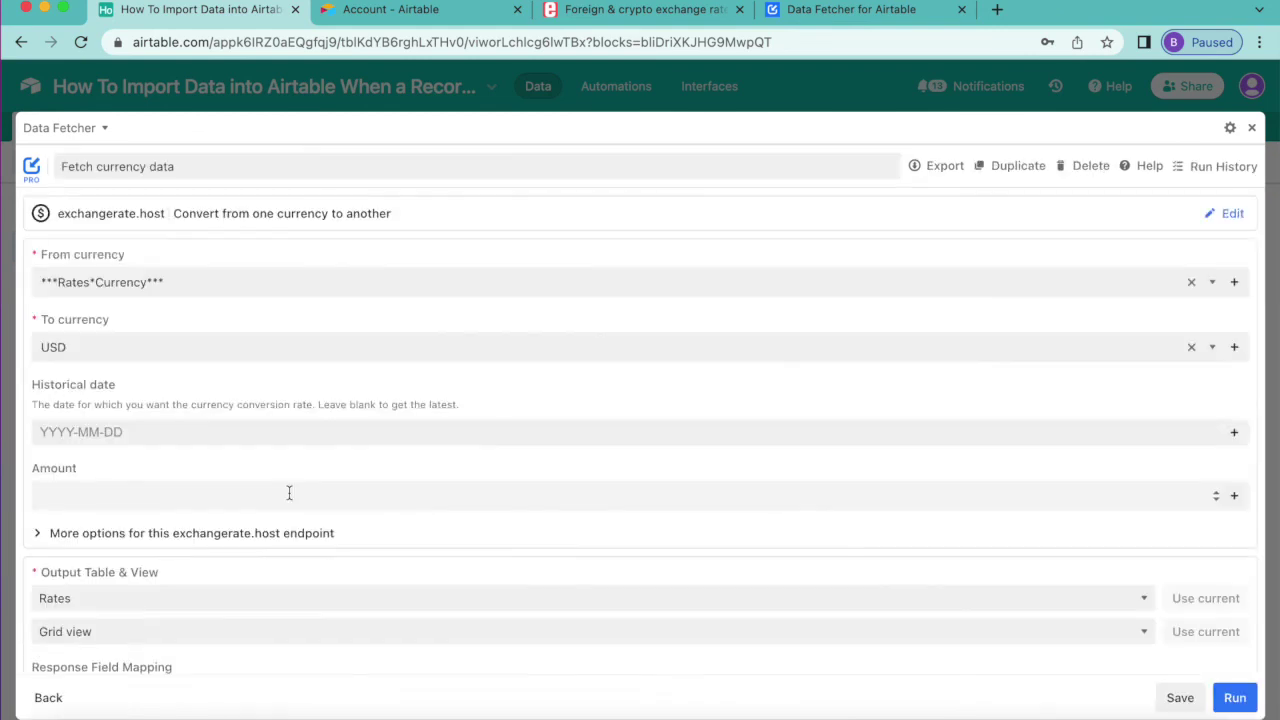
pyautogui.scroll(-5, 289, 493)
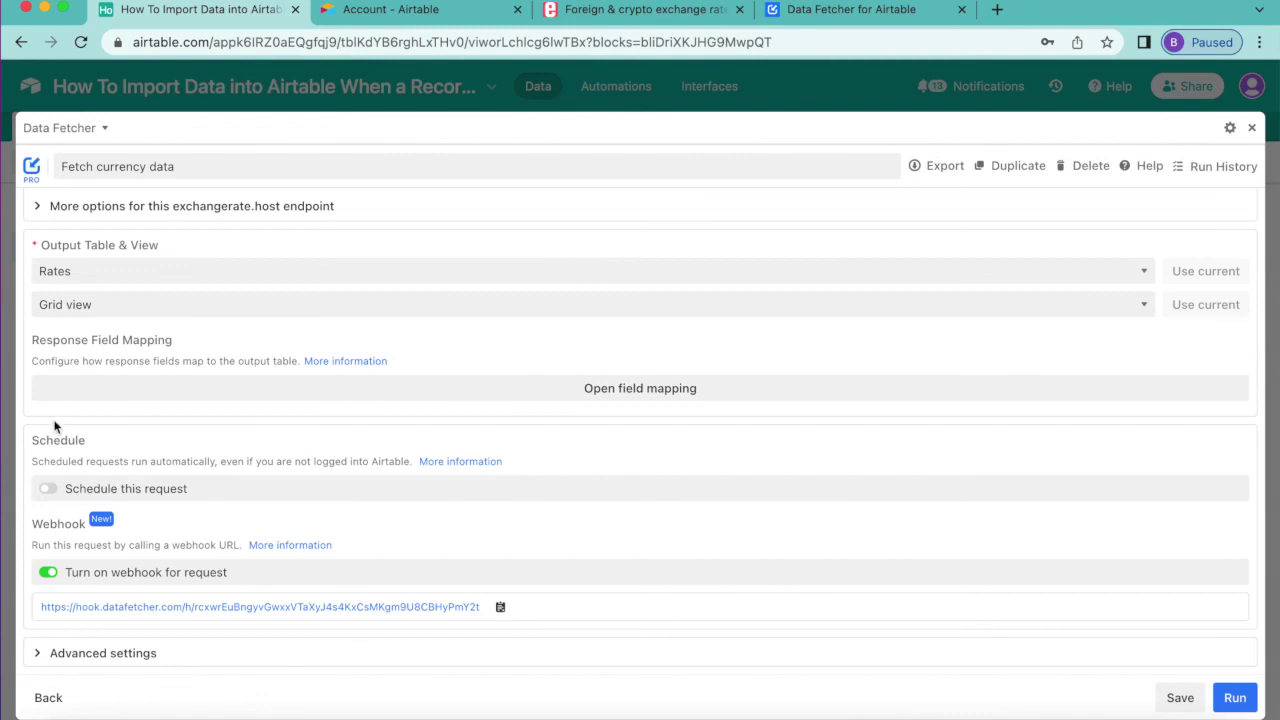
# Schedule the request daily at 09:00 Europe/Malta, save, and return to the Data Fetcher guide.
pyautogui.click(56, 497)
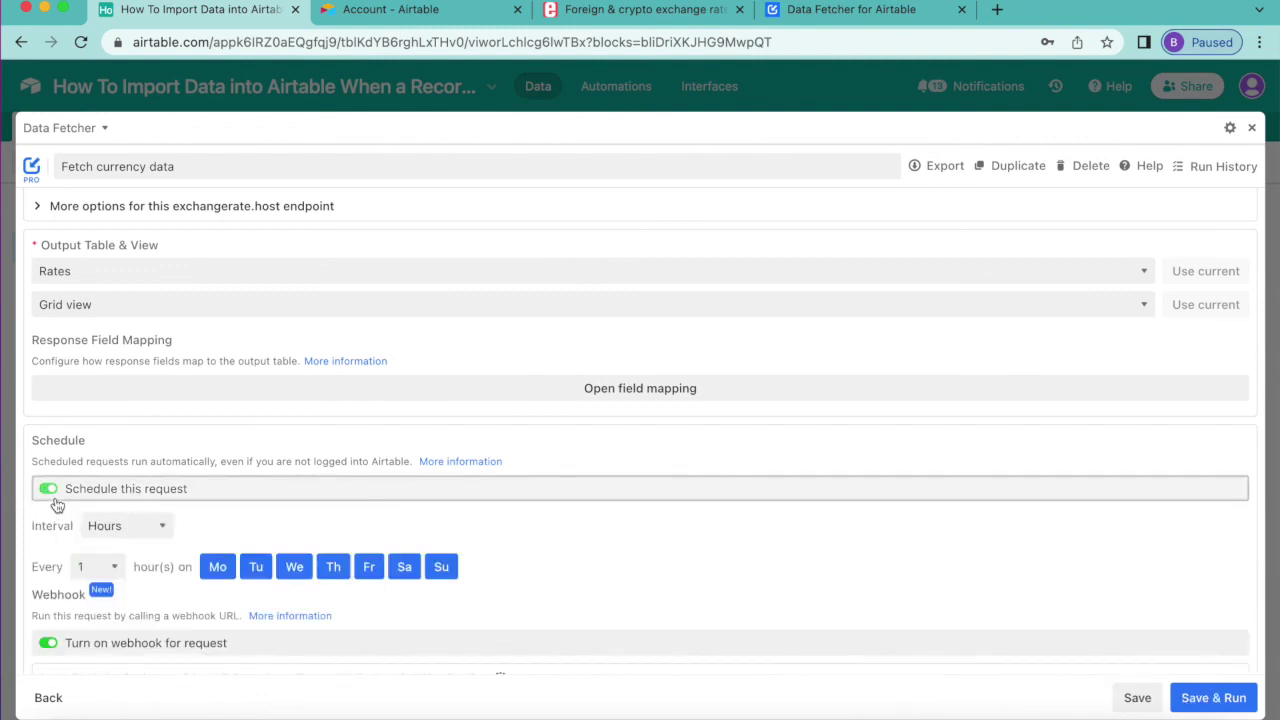
pyautogui.click(120, 526)
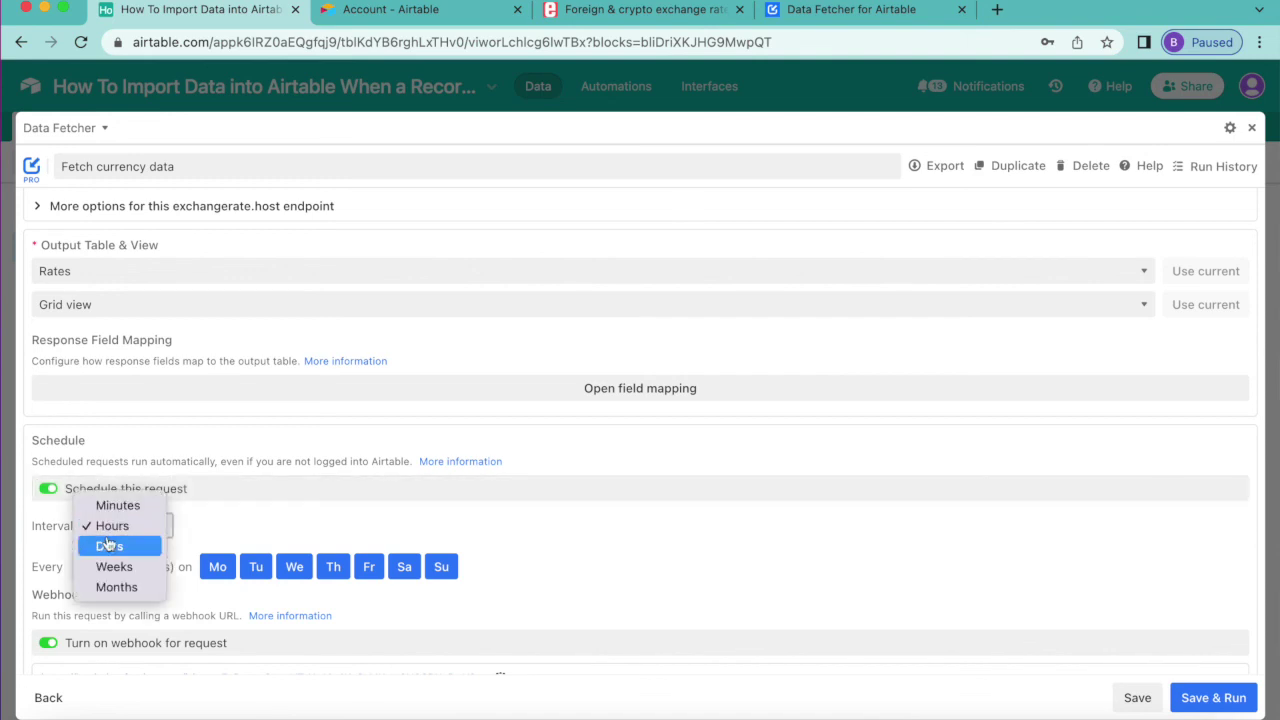
pyautogui.click(97, 547)
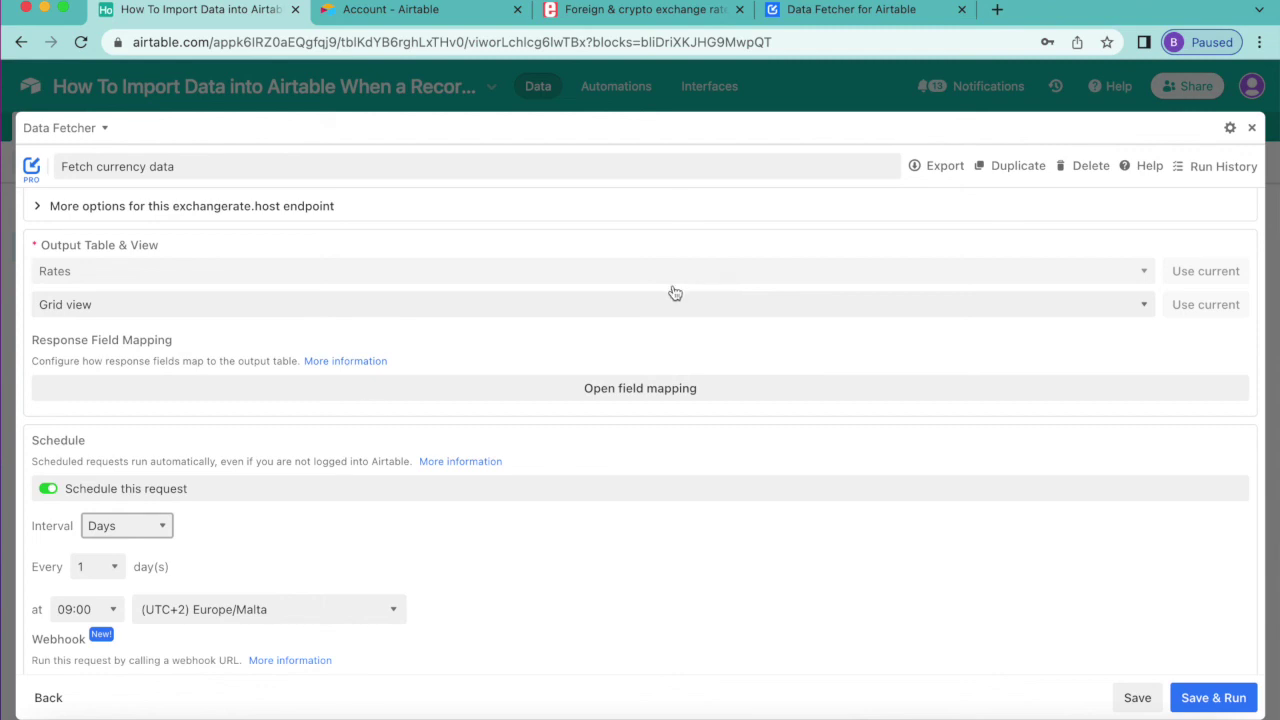
pyautogui.click(1140, 697)
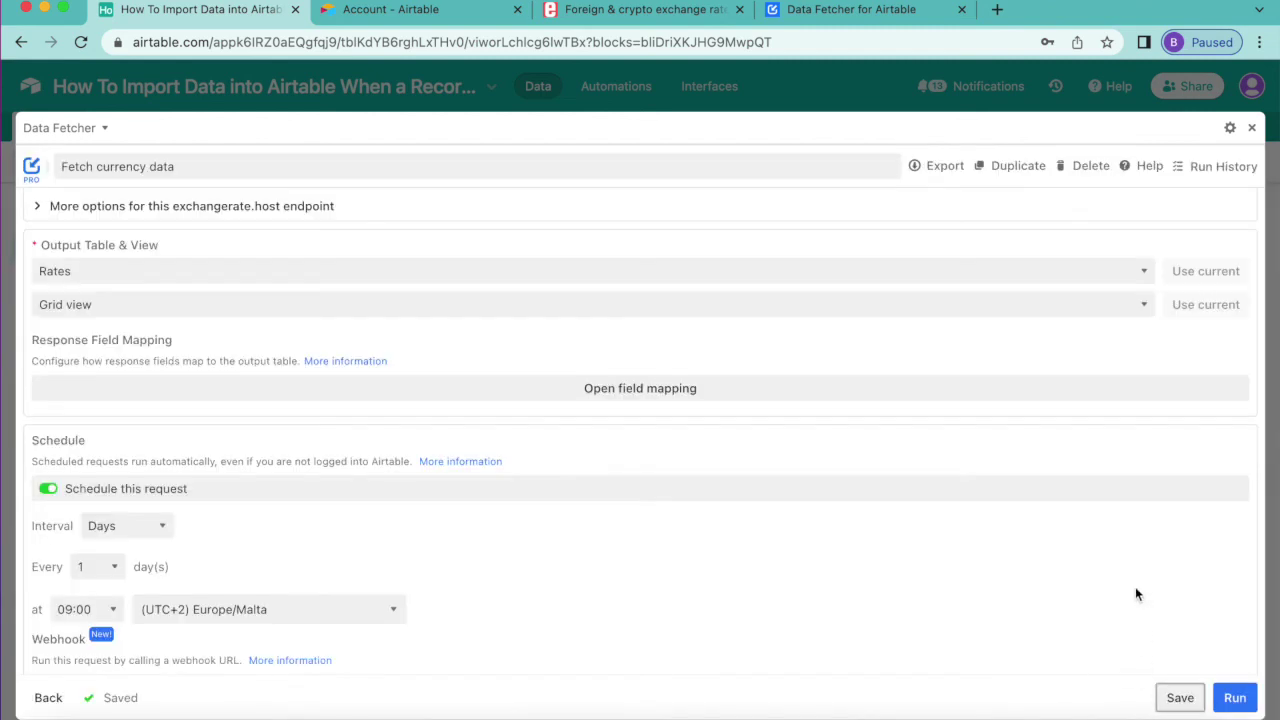
pyautogui.click(1251, 128)
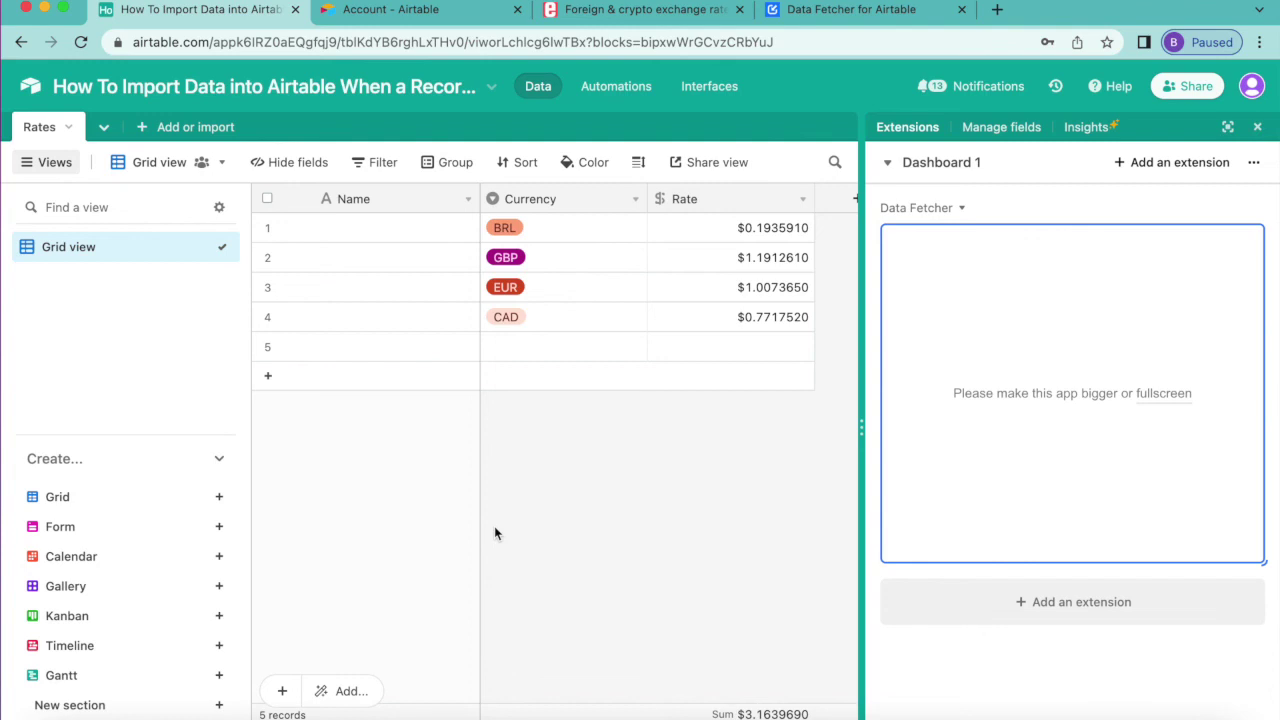
pyautogui.click(884, 14)
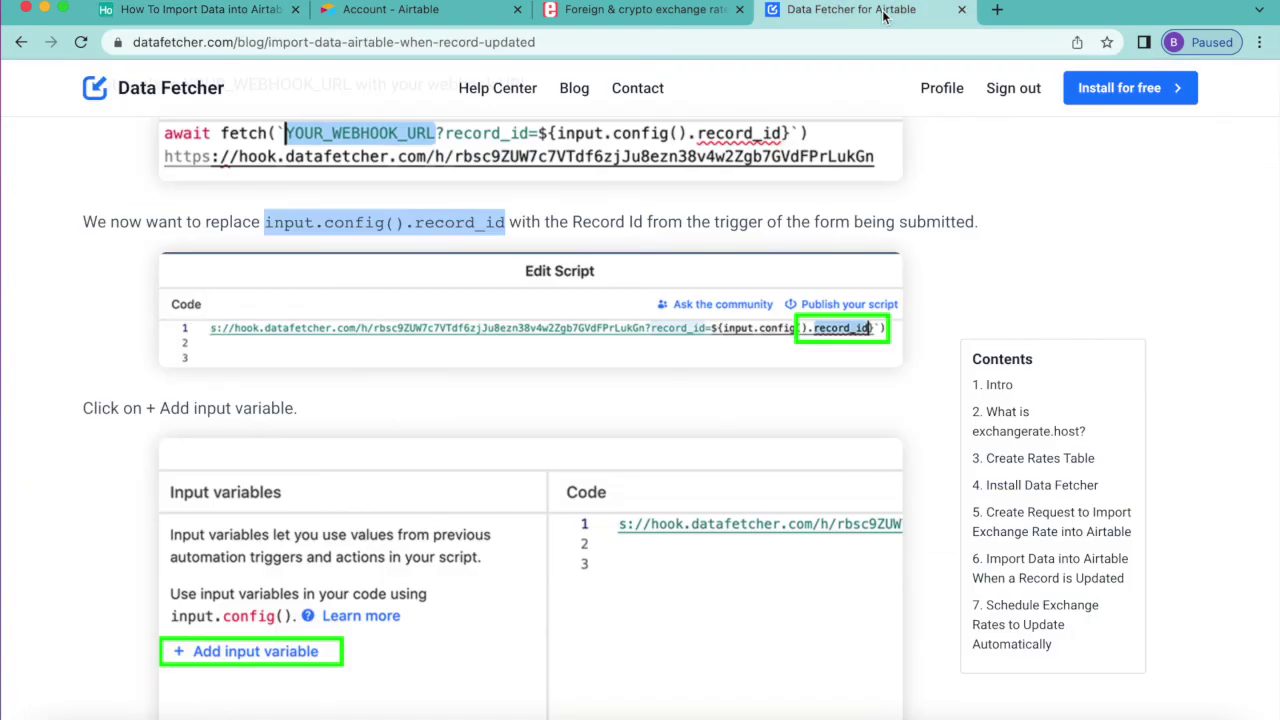
# Scroll back to the top of the 'How To Import Data into Airtable When a Record is Updated' article.
pyautogui.scroll(20, 829, 309)
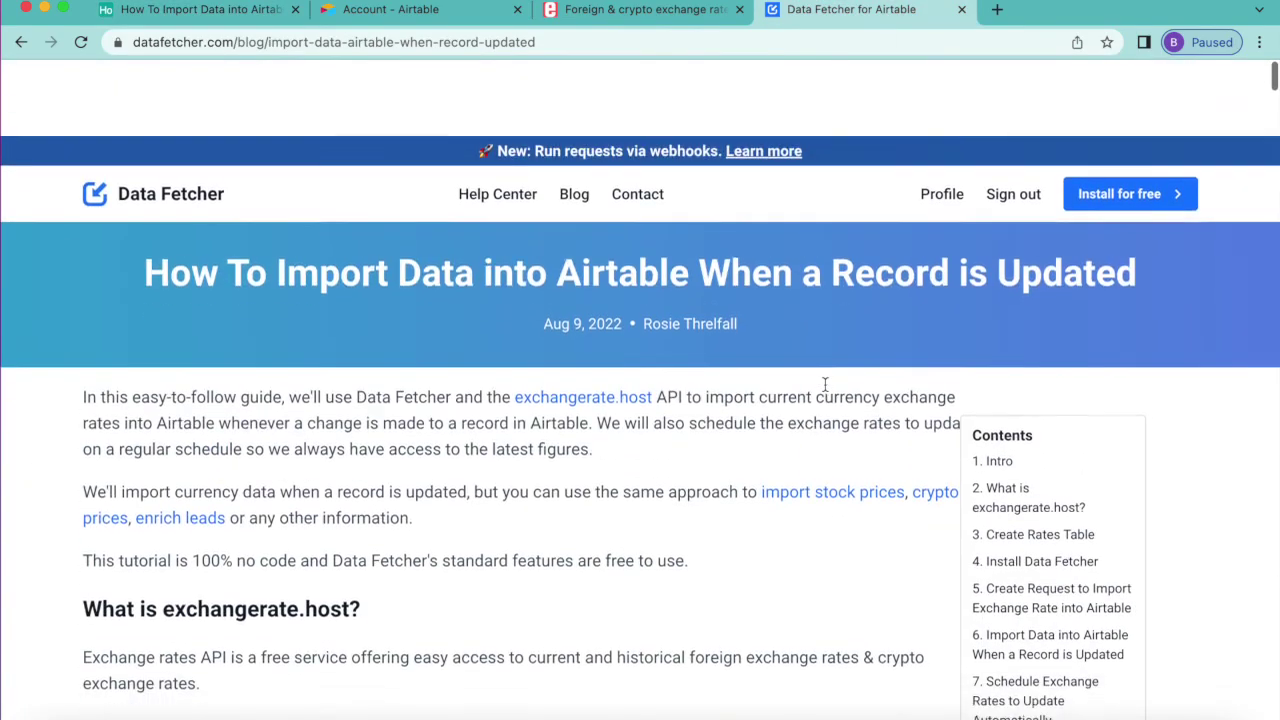